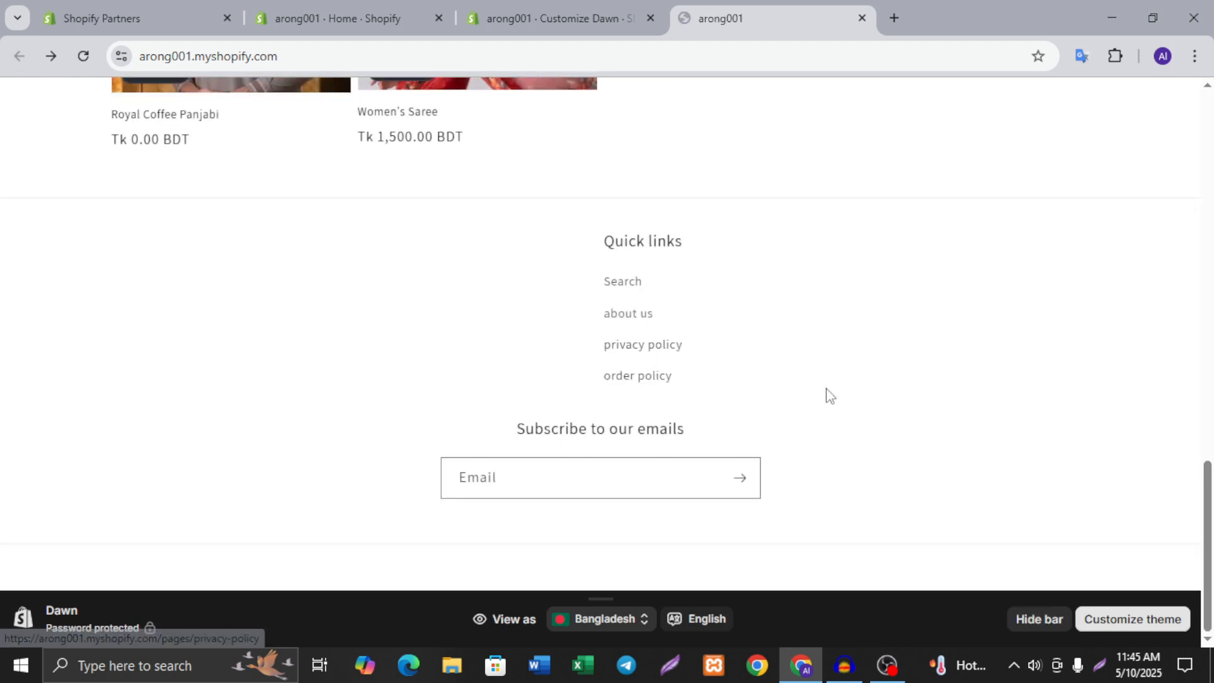
- Review the product listings and the Quick links footer on the storefront home page
{"action": "scroll", "coordinate": [713, 312], "scroll_direction": "up", "scroll_amount": 7}
{"action": "scroll", "coordinate": [711, 310], "scroll_direction": "up", "scroll_amount": 6}
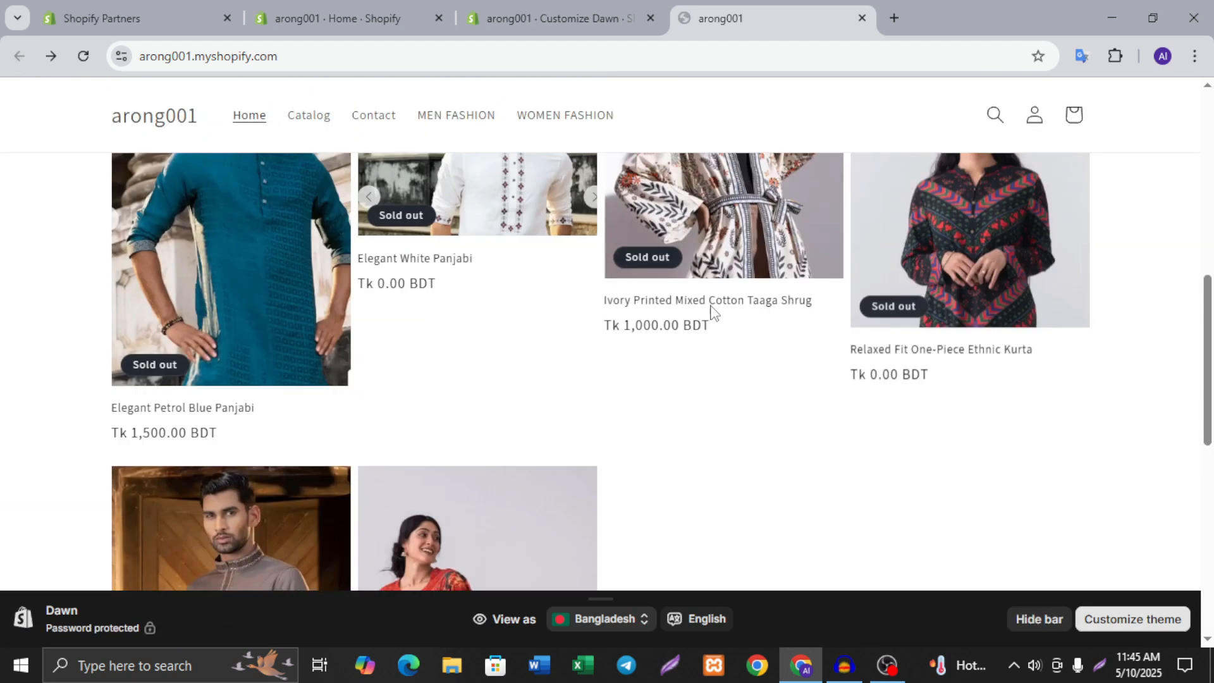
{"action": "scroll", "coordinate": [784, 297], "scroll_direction": "down", "scroll_amount": 4}
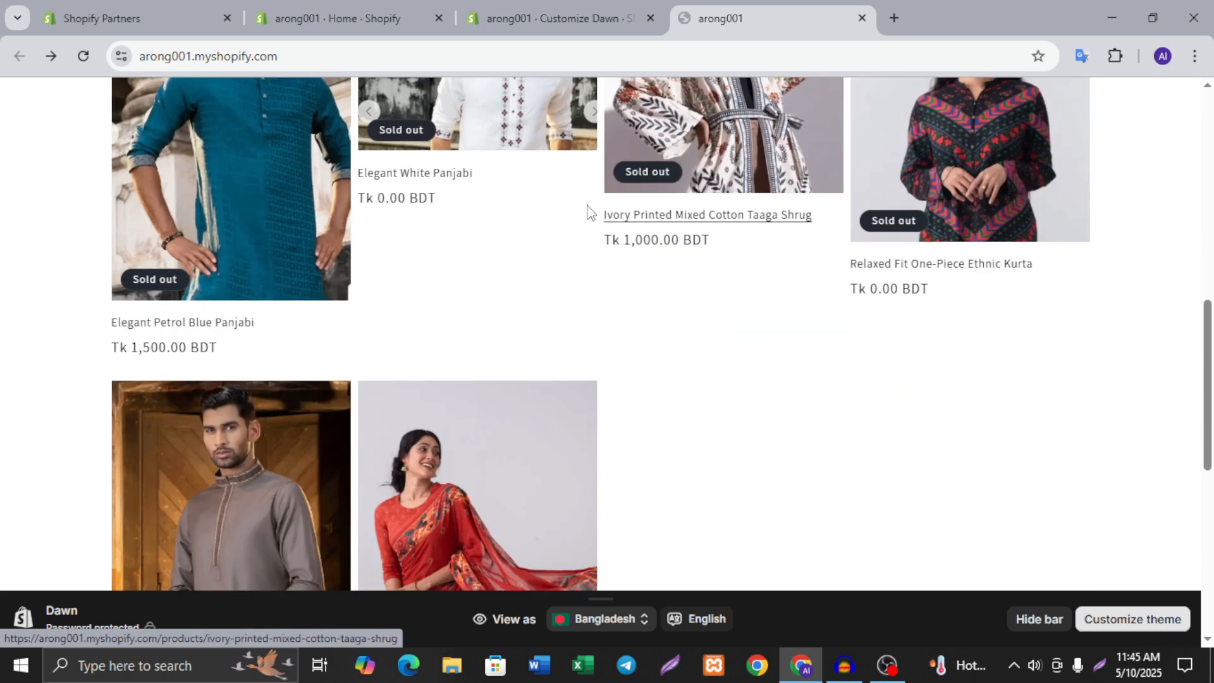
{"action": "scroll", "coordinate": [813, 377], "scroll_direction": "down", "scroll_amount": 3}
{"action": "scroll", "coordinate": [813, 376], "scroll_direction": "down", "scroll_amount": 1}
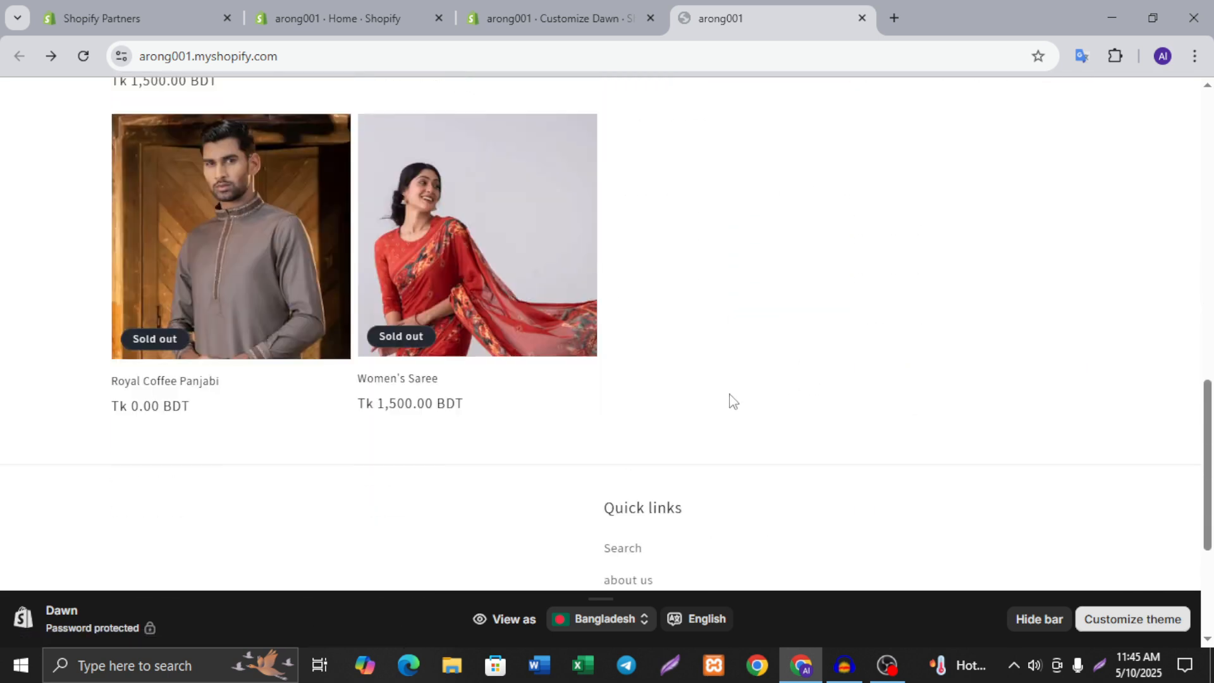
{"action": "scroll", "coordinate": [727, 401], "scroll_direction": "down", "scroll_amount": 1}
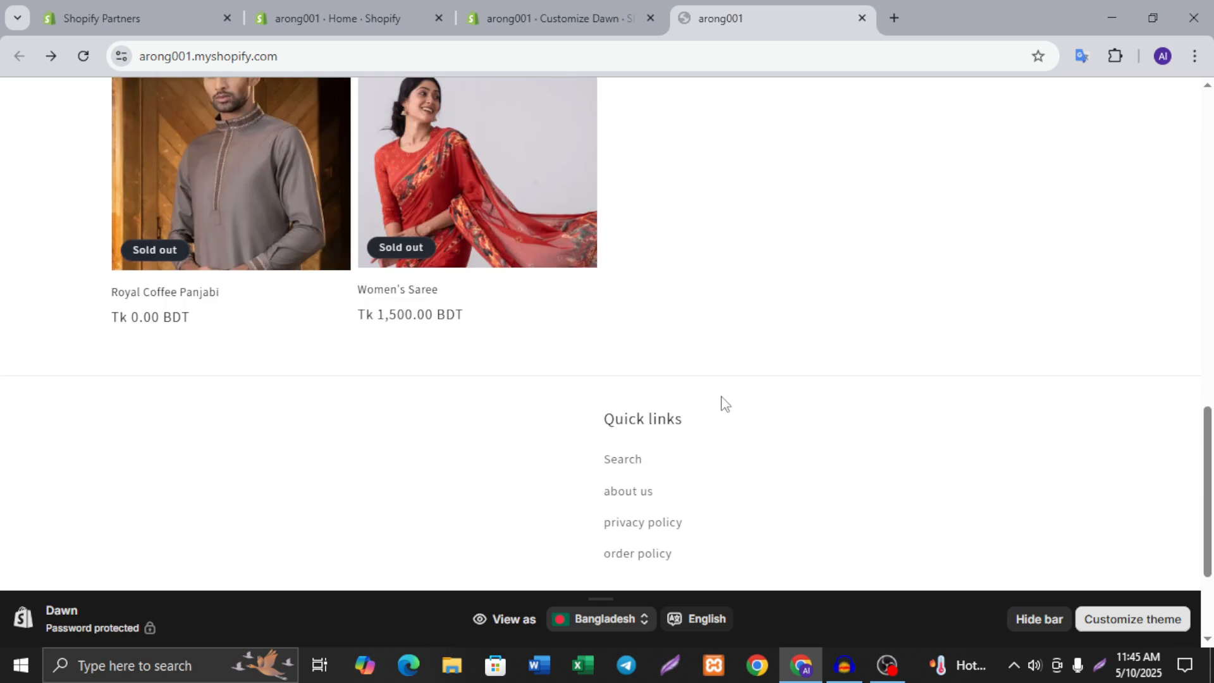
{"action": "scroll", "coordinate": [696, 358], "scroll_direction": "up", "scroll_amount": 7}
- Return to the Dawn theme editor and review the home page preview from the featured products down to the footer
{"action": "left_click", "coordinate": [397, 9]}
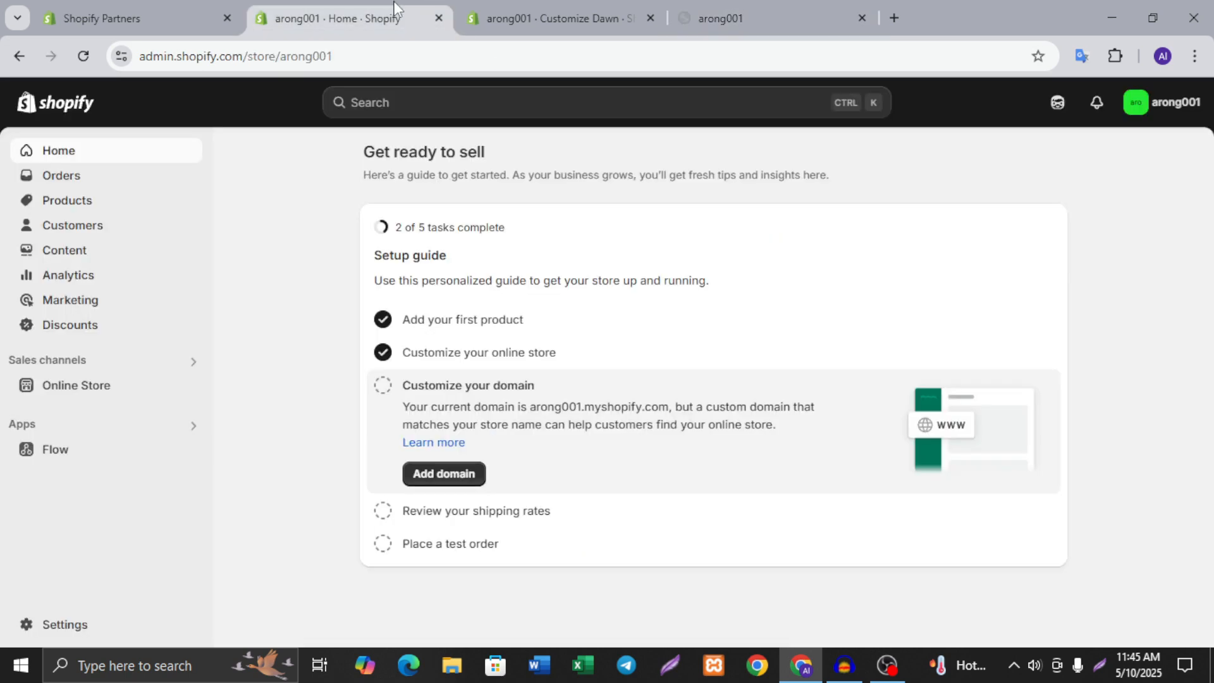
{"action": "left_click", "coordinate": [510, 9]}
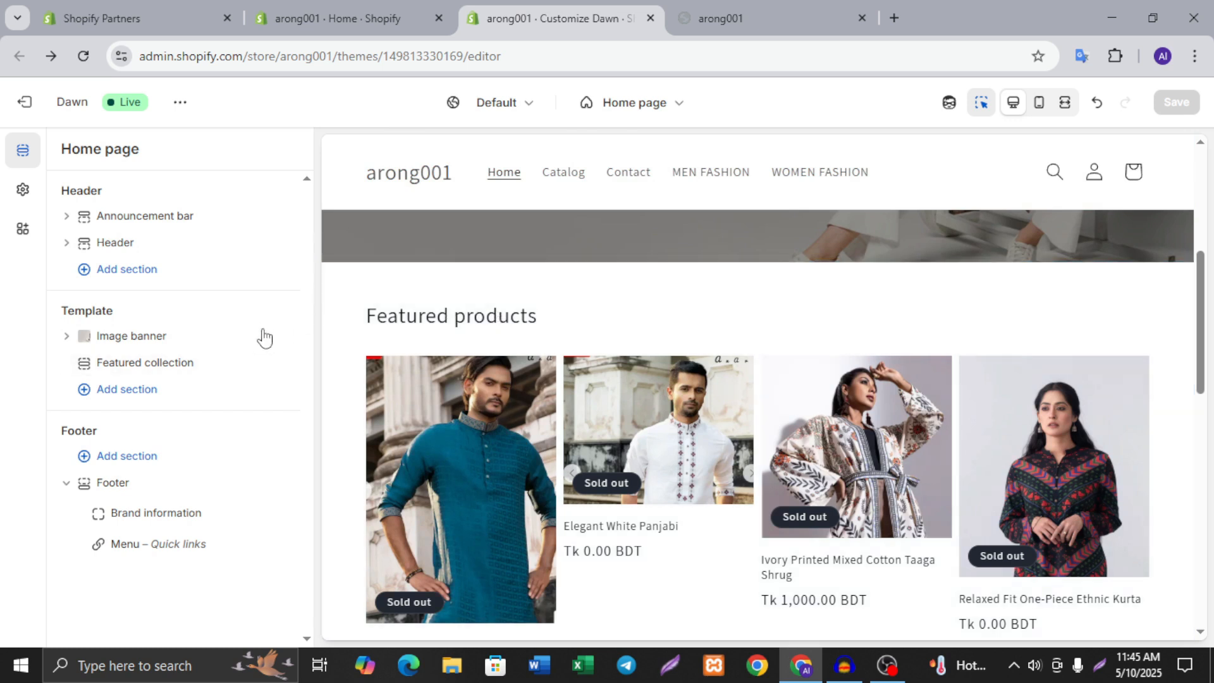
{"action": "scroll", "coordinate": [544, 360], "scroll_direction": "down", "scroll_amount": 3}
{"action": "scroll", "coordinate": [506, 359], "scroll_direction": "up", "scroll_amount": 3}
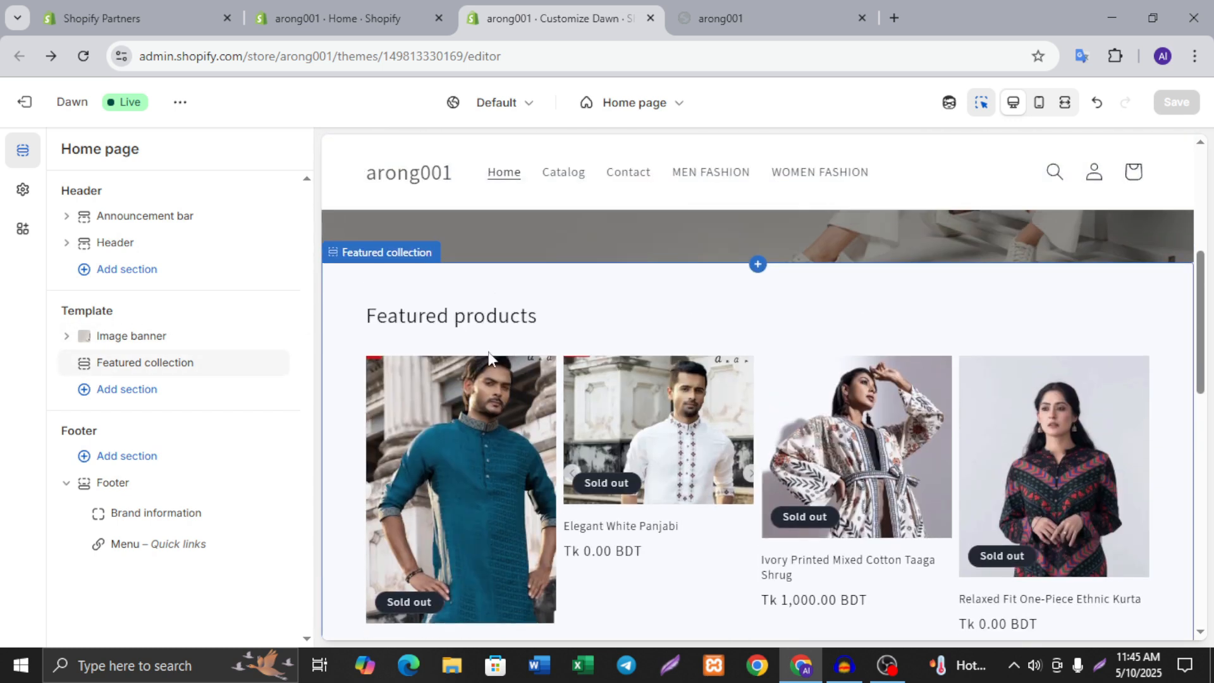
{"action": "scroll", "coordinate": [556, 323], "scroll_direction": "down", "scroll_amount": 7}
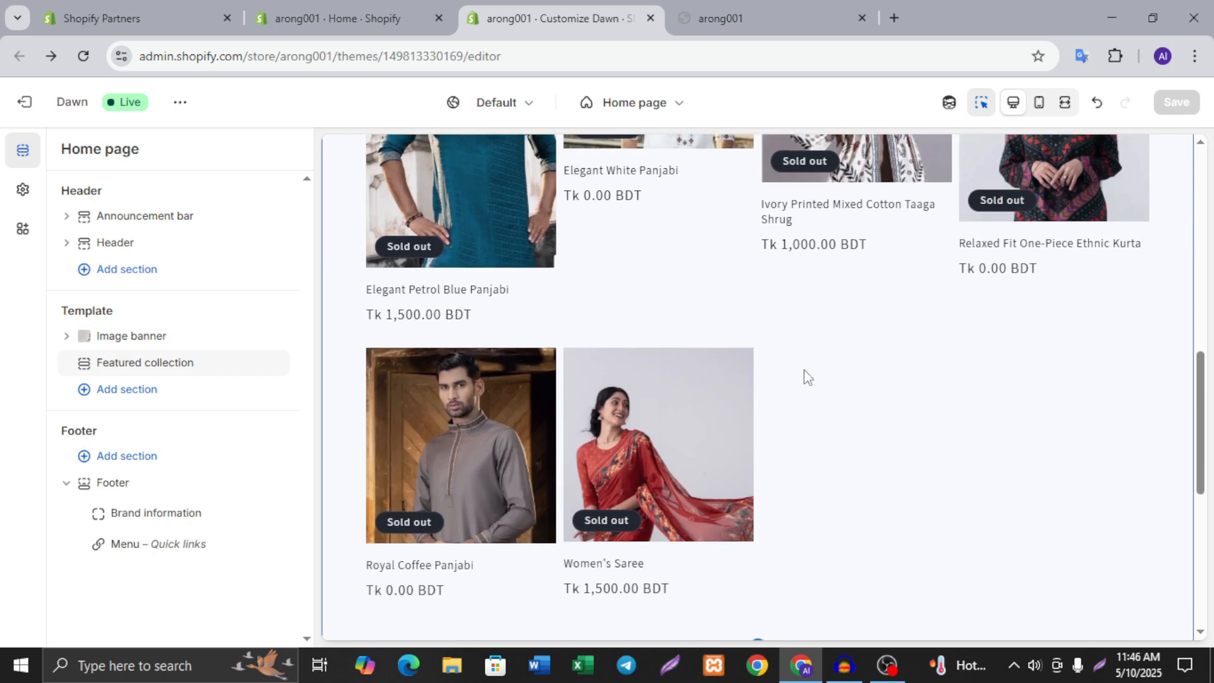
{"action": "scroll", "coordinate": [786, 366], "scroll_direction": "down", "scroll_amount": 3}
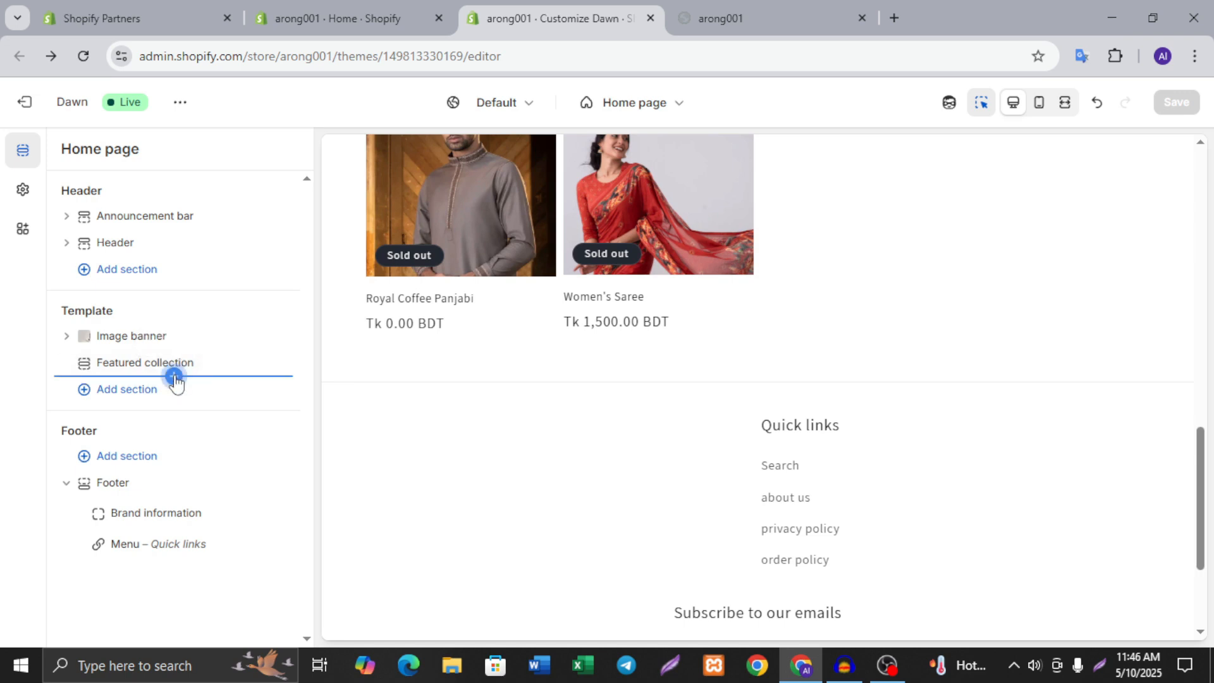
- Add a Featured product section to the home page template, directly below the Featured collection
{"action": "left_click", "coordinate": [175, 377]}
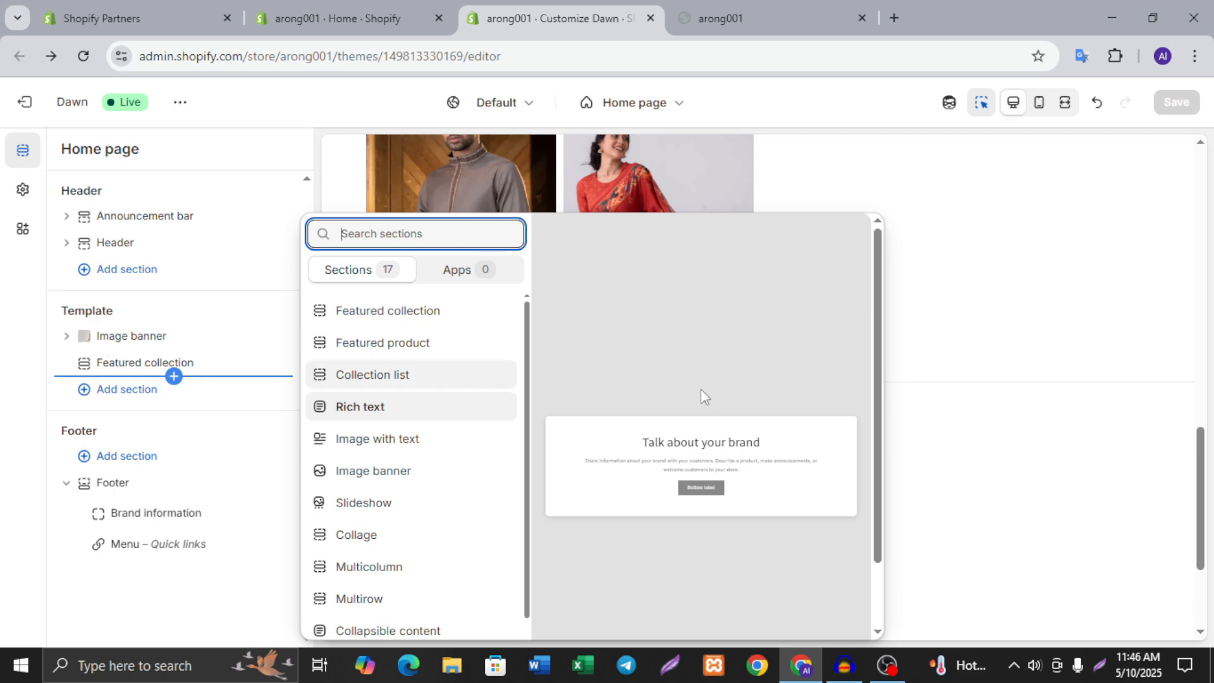
{"action": "left_click", "coordinate": [1002, 455]}
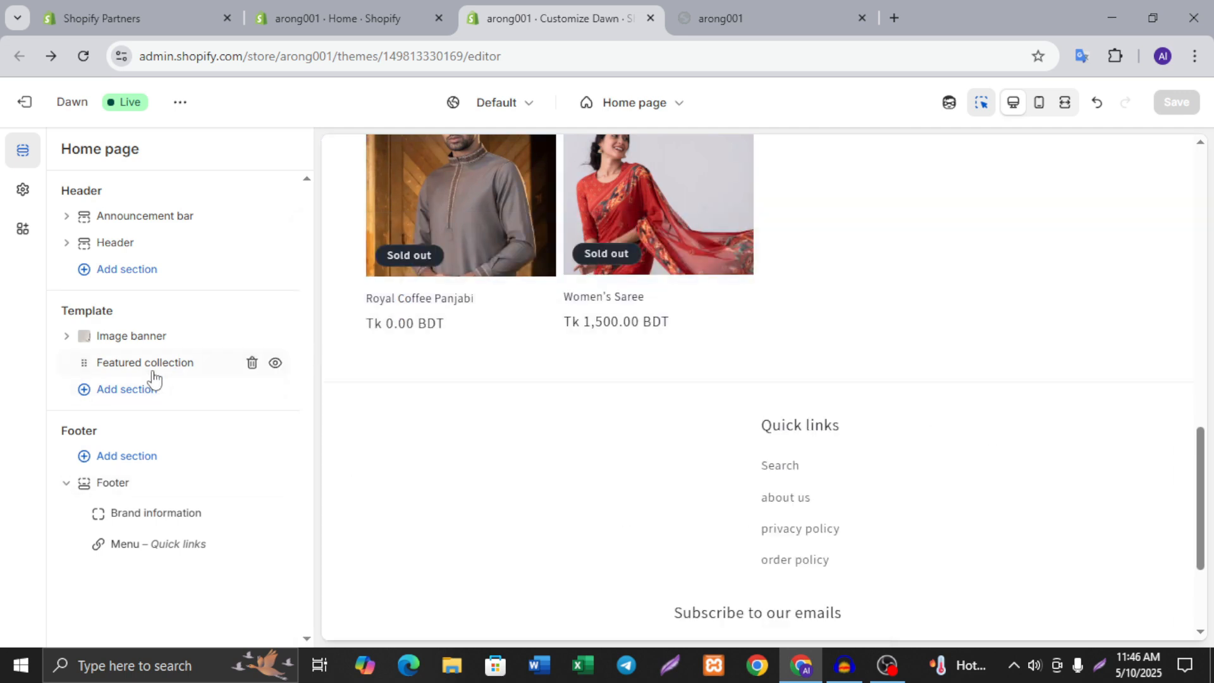
{"action": "mouse_move", "coordinate": [757, 383]}
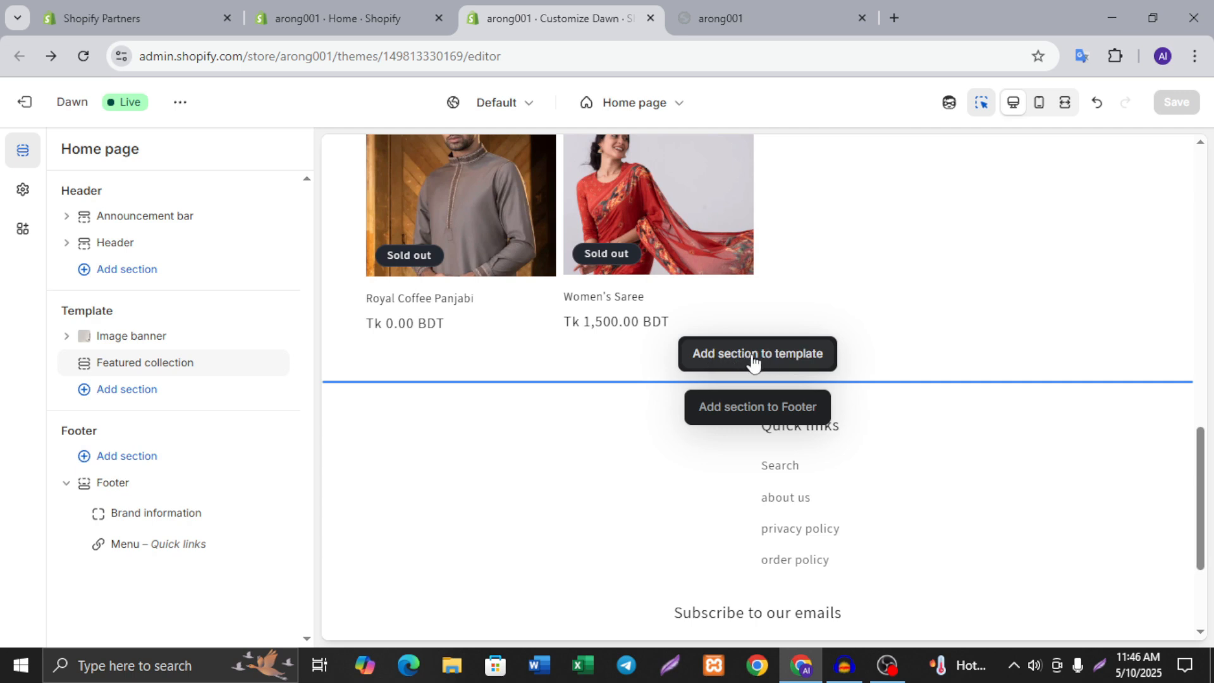
{"action": "left_click", "coordinate": [765, 360]}
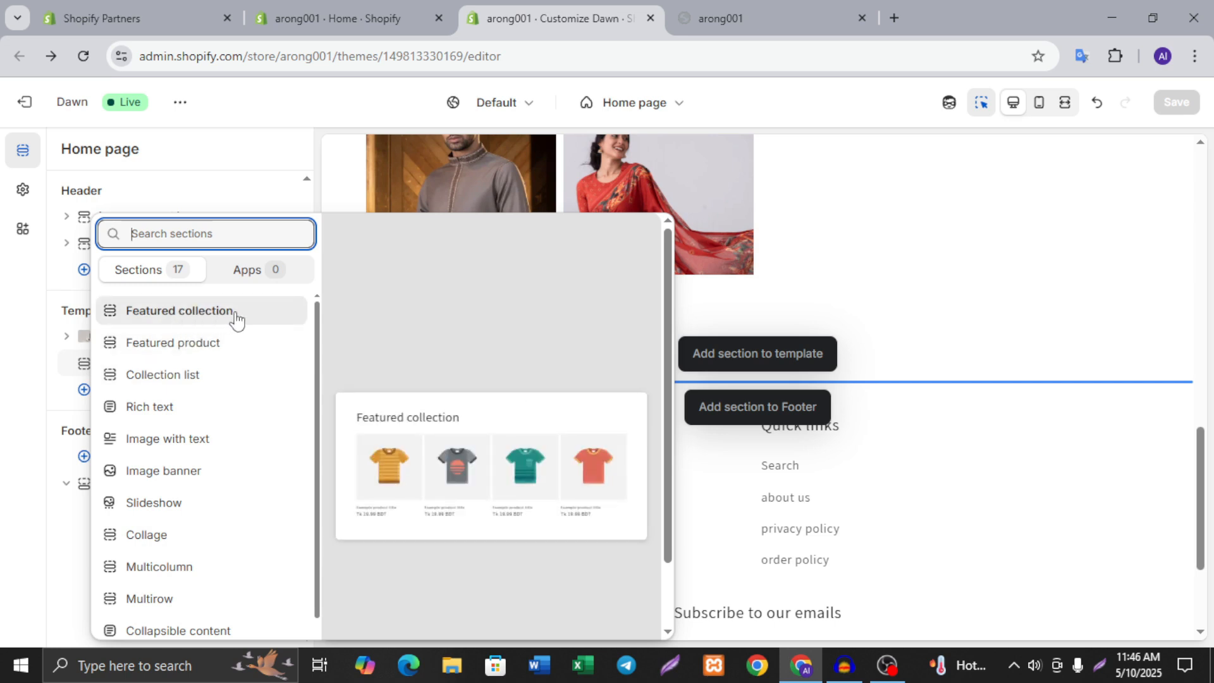
{"action": "left_click", "coordinate": [189, 347]}
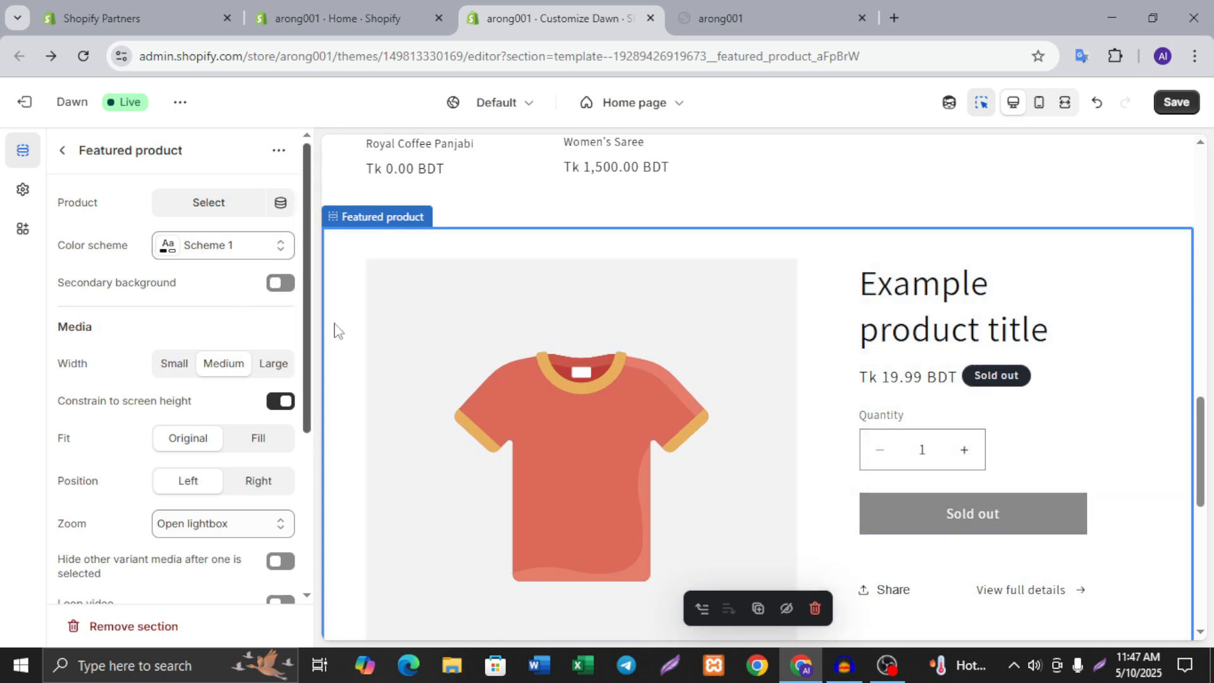
- Examine the new Featured product section's placeholder image, title, price, quantity and purchase areas in the preview
{"action": "scroll", "coordinate": [525, 373], "scroll_direction": "down", "scroll_amount": 2}
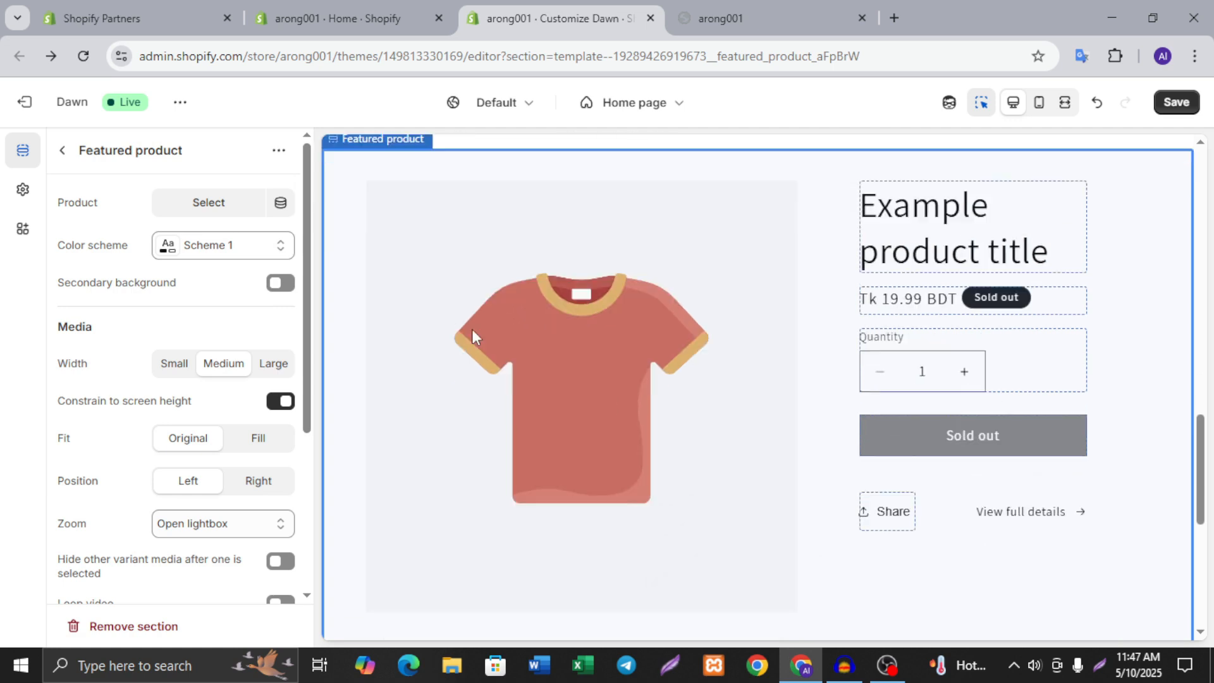
{"action": "scroll", "coordinate": [613, 323], "scroll_direction": "up", "scroll_amount": 2}
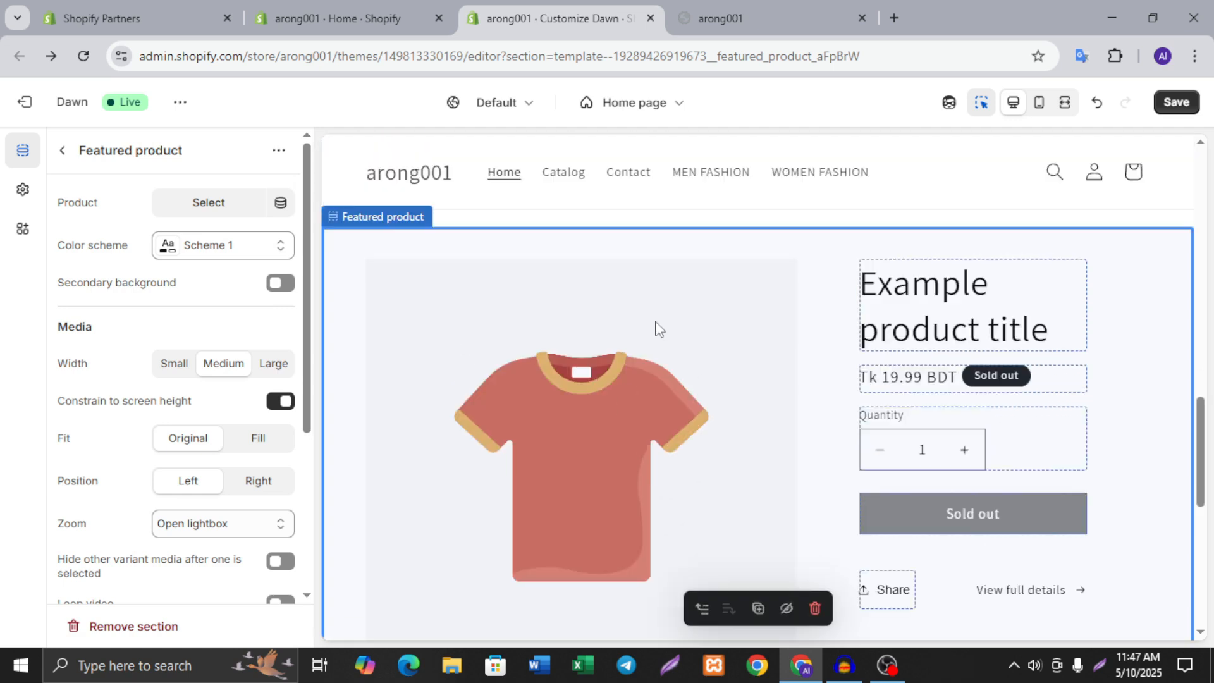
{"action": "scroll", "coordinate": [670, 323], "scroll_direction": "down", "scroll_amount": 4}
{"action": "scroll", "coordinate": [624, 327], "scroll_direction": "up", "scroll_amount": 2}
{"action": "left_click", "coordinate": [948, 243]}
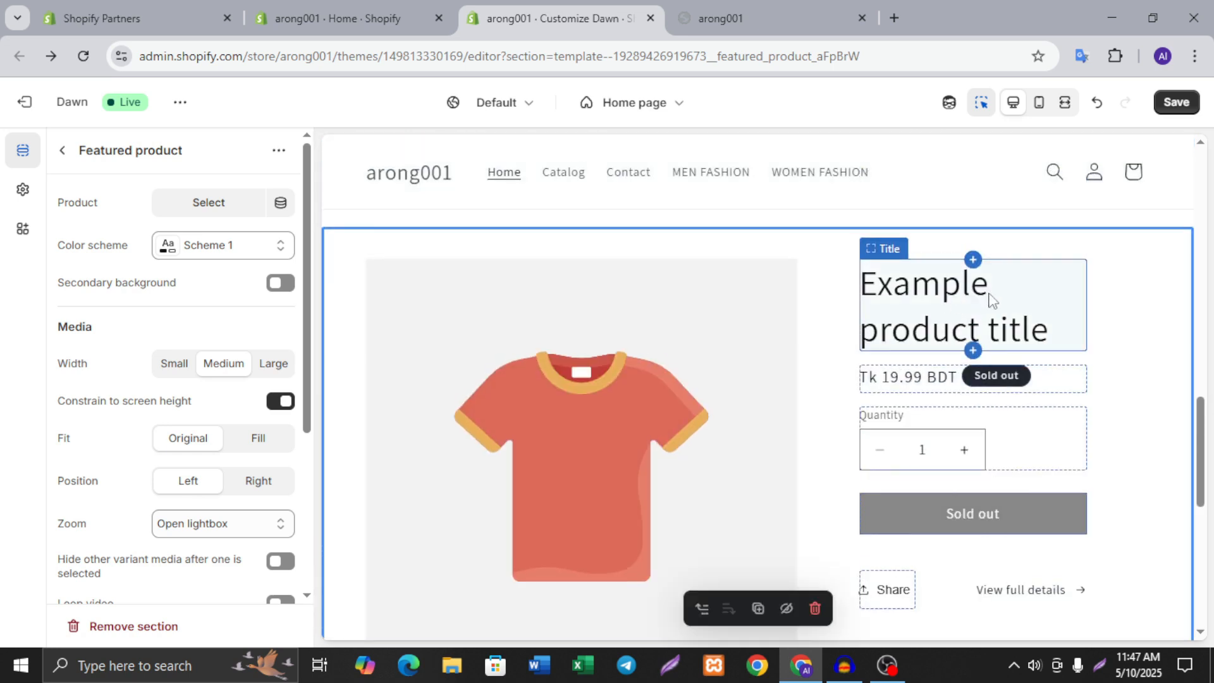
{"action": "scroll", "coordinate": [960, 432], "scroll_direction": "down", "scroll_amount": 2}
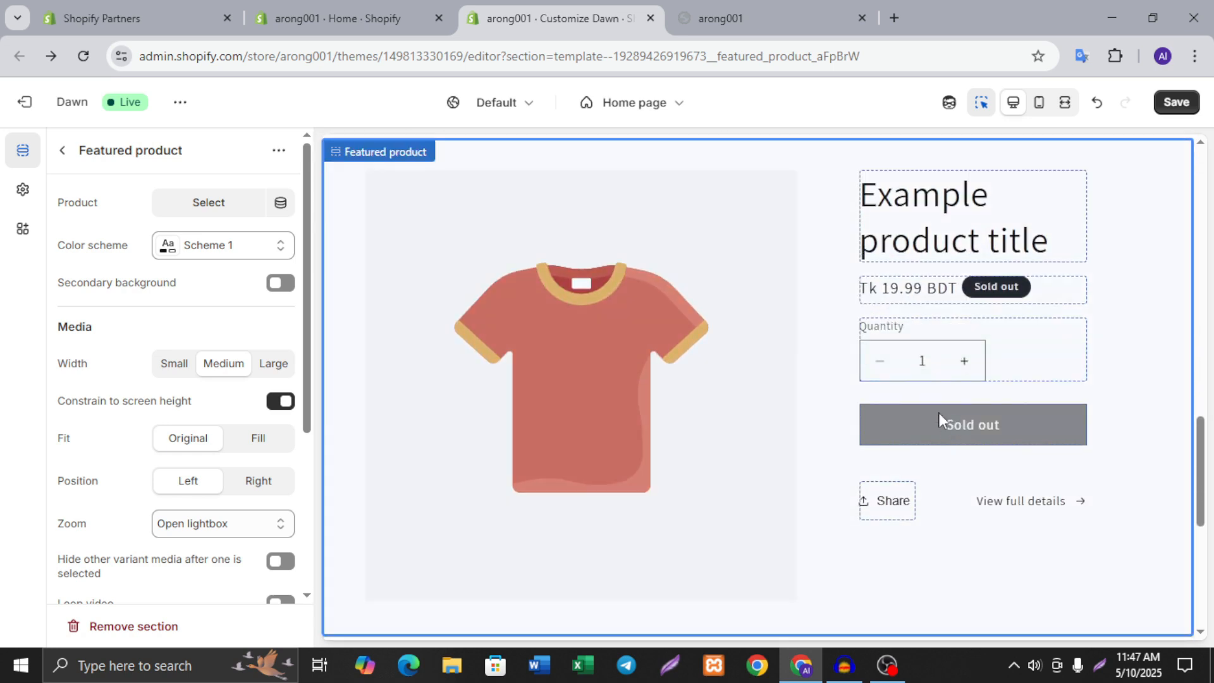
{"action": "scroll", "coordinate": [781, 379], "scroll_direction": "down", "scroll_amount": 2}
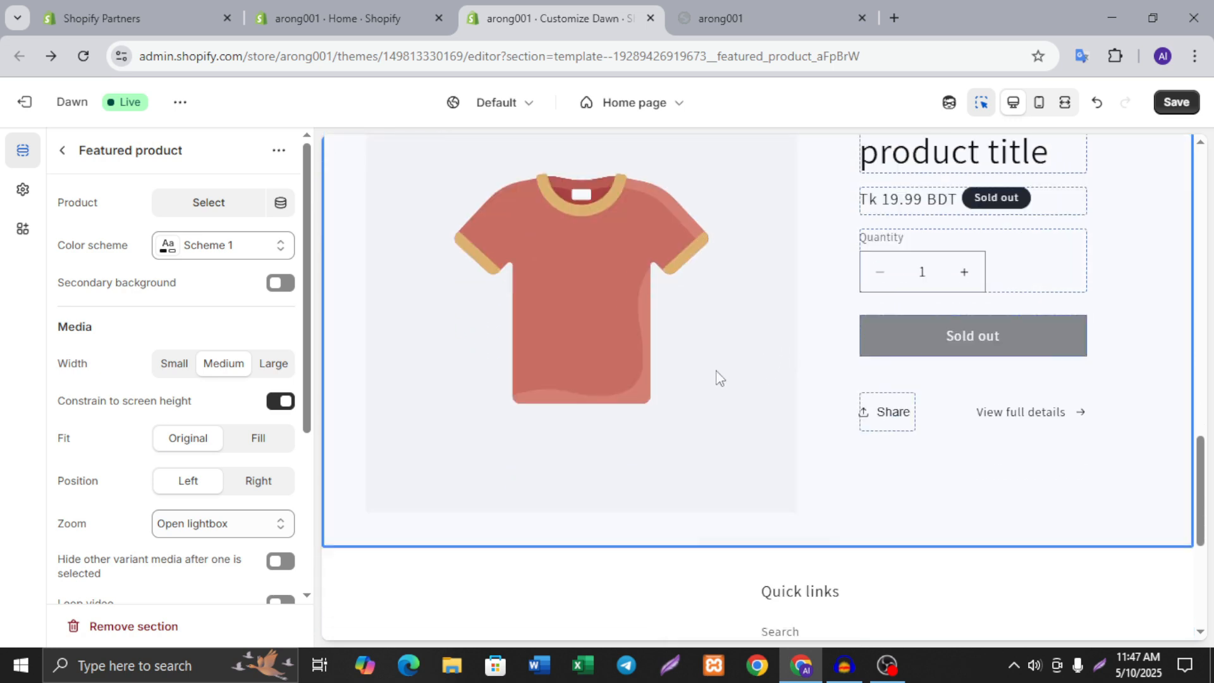
- Search Google for axaro in a new browser tab and open the Axaro website
{"action": "left_click", "coordinate": [897, 22]}
{"action": "left_click", "coordinate": [479, 377]}
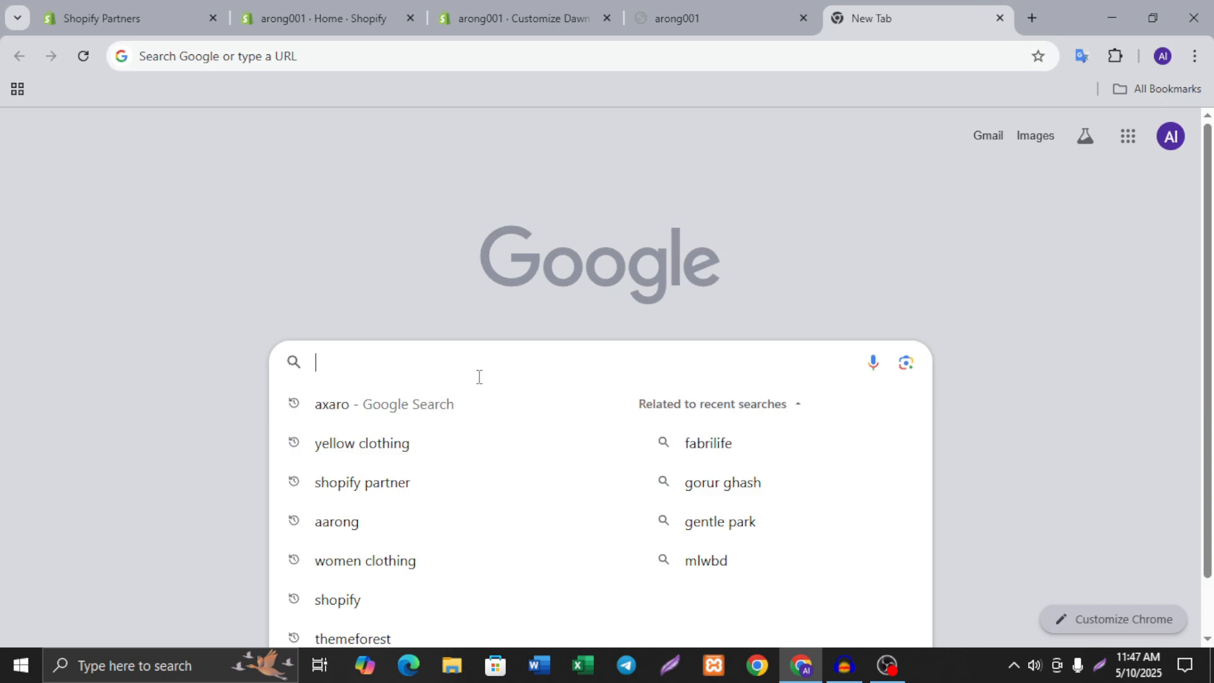
{"action": "left_click", "coordinate": [406, 408]}
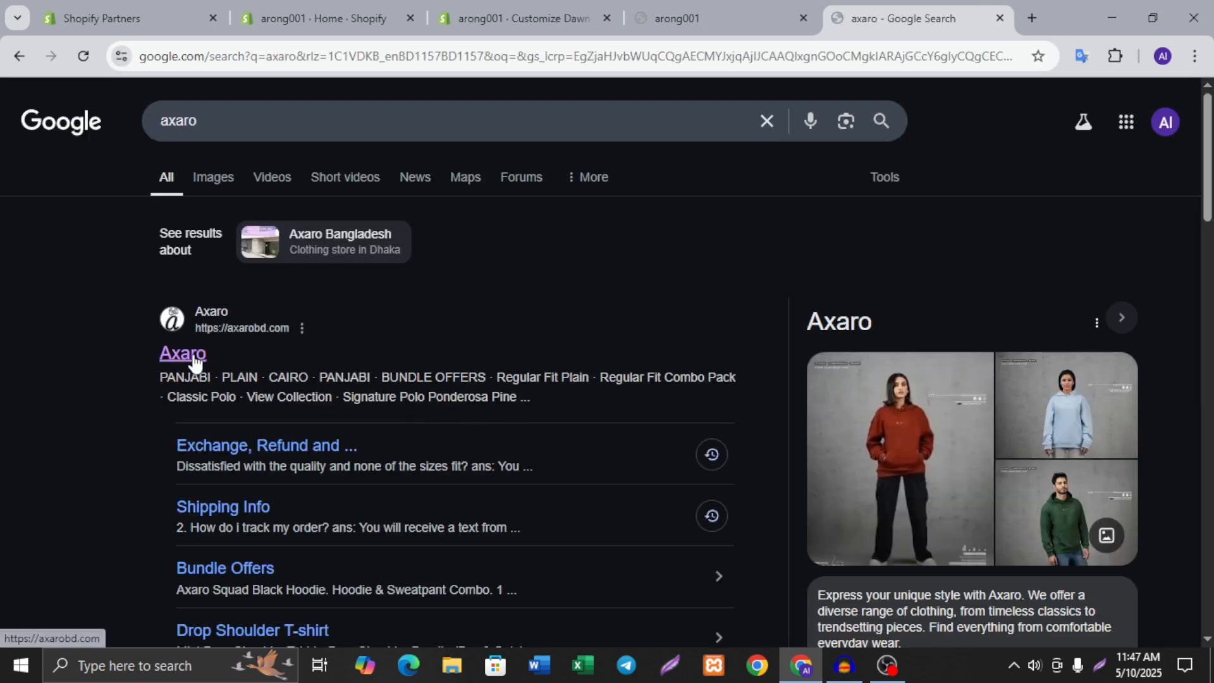
{"action": "left_click", "coordinate": [193, 358]}
- Open the 2 Classic Polo Bundle product page through the Classic Polo category on the Axaro site
{"action": "scroll", "coordinate": [587, 316], "scroll_direction": "down", "scroll_amount": 7}
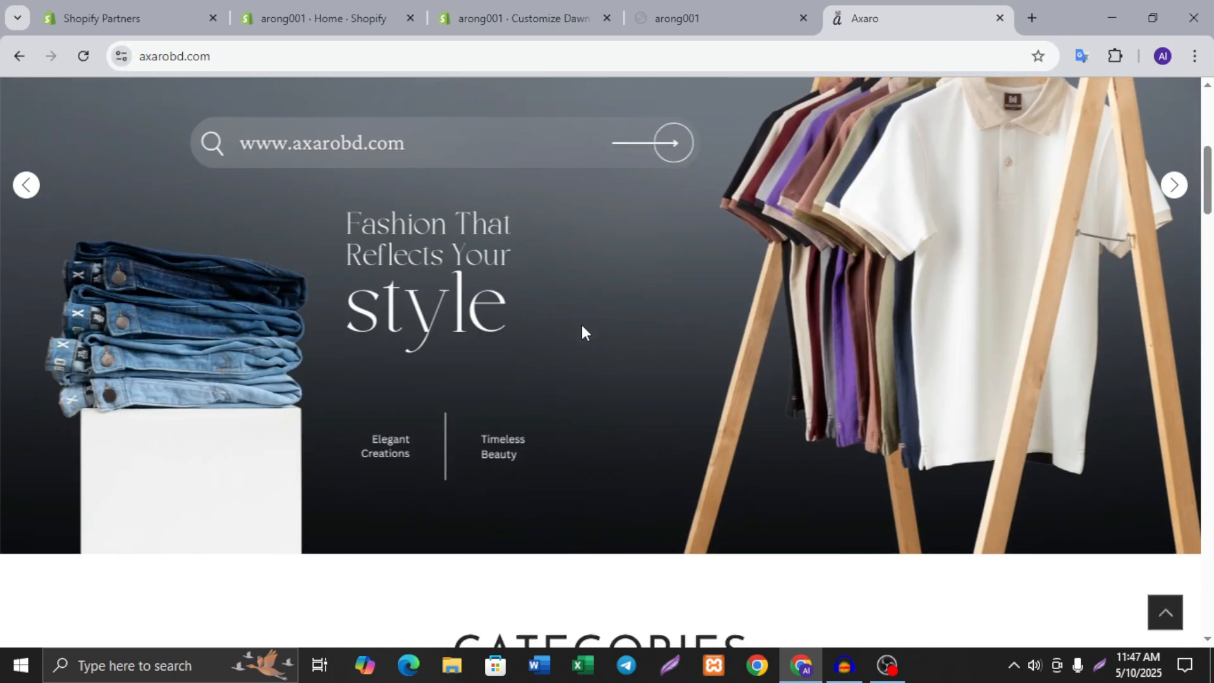
{"action": "scroll", "coordinate": [580, 321], "scroll_direction": "down", "scroll_amount": 18}
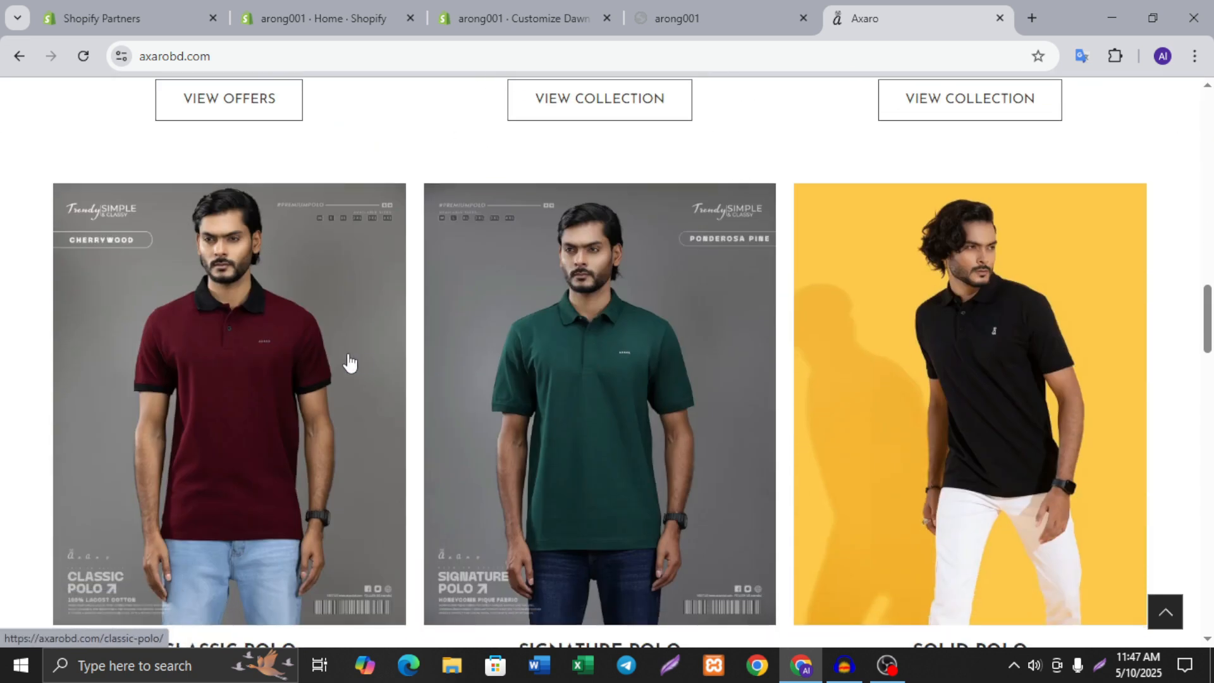
{"action": "left_click", "coordinate": [350, 363]}
{"action": "scroll", "coordinate": [353, 377], "scroll_direction": "down", "scroll_amount": 3}
{"action": "left_click", "coordinate": [327, 370]}
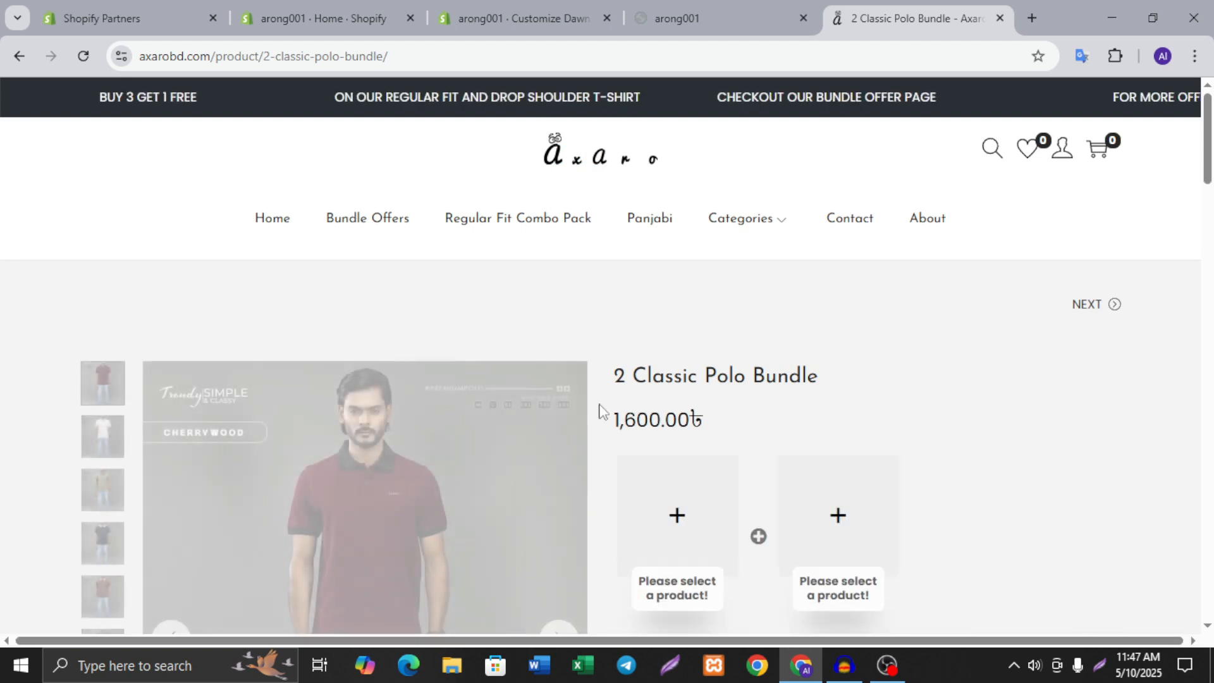
{"action": "scroll", "coordinate": [599, 411], "scroll_direction": "down", "scroll_amount": 3}
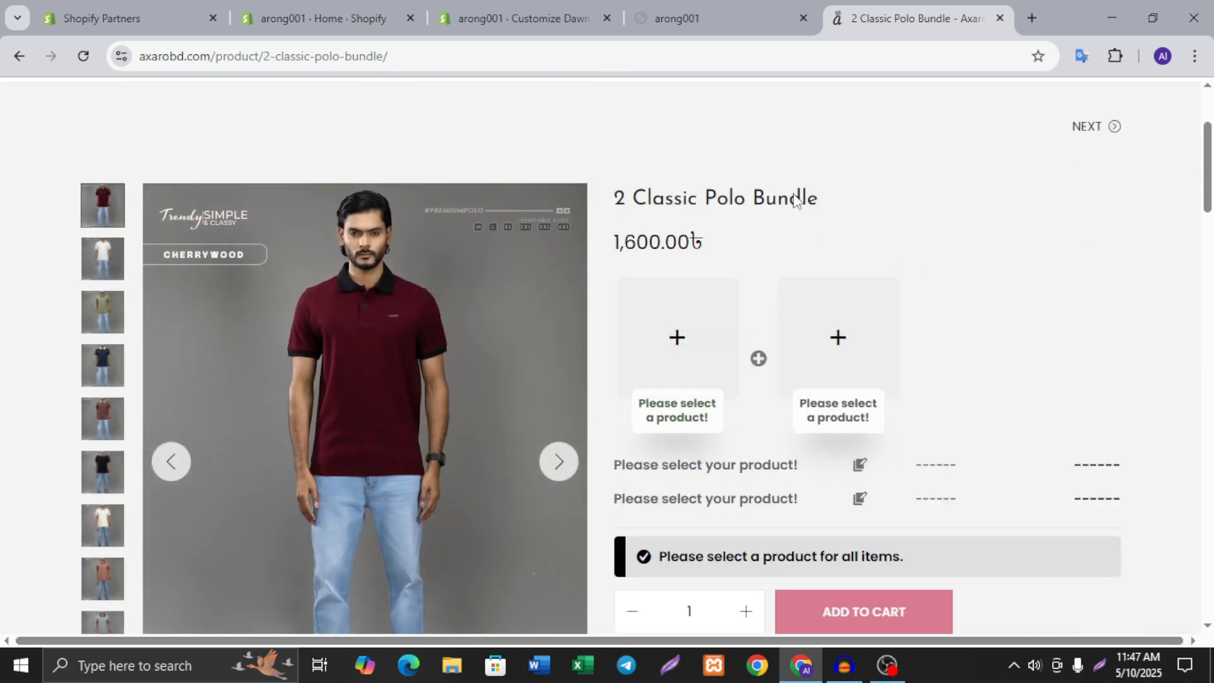
- Capture a screenshot of about 398x480 pixels around the maroon polo product photo and save it as an image
{"action": "key", "text": "Print"}
{"action": "left_click_drag", "start_coordinate": [180, 189], "coordinate": [535, 614]}
{"action": "left_click", "coordinate": [494, 632]}
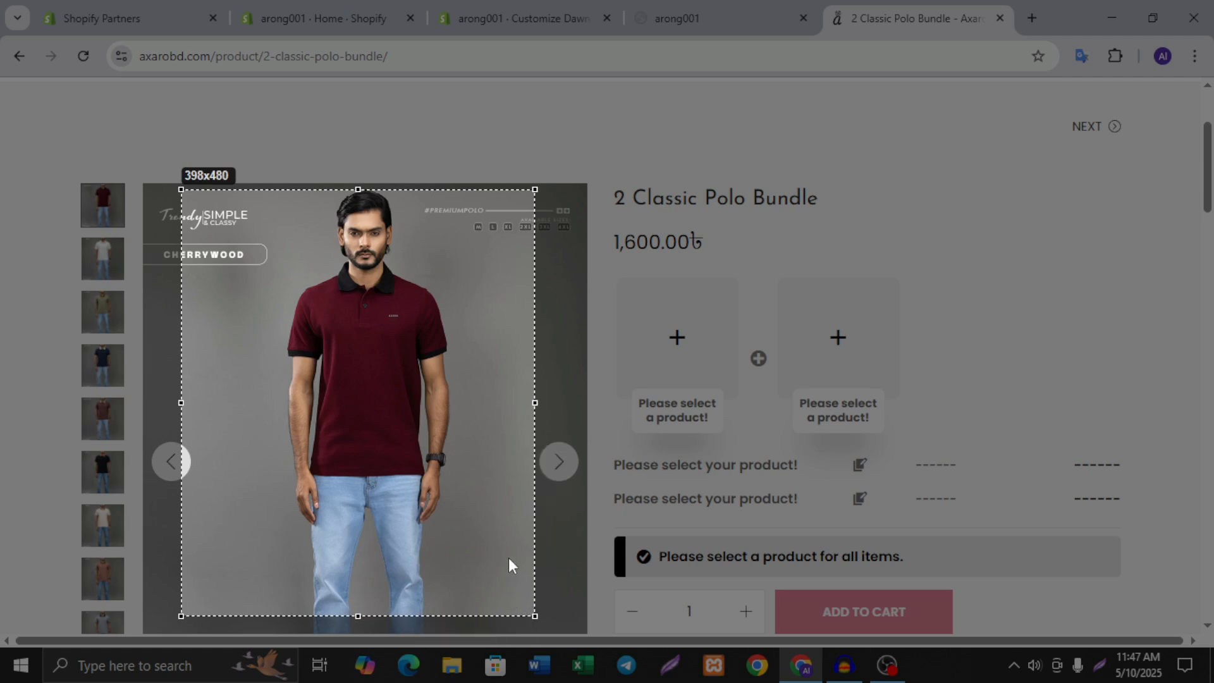
{"action": "left_click", "coordinate": [489, 330]}
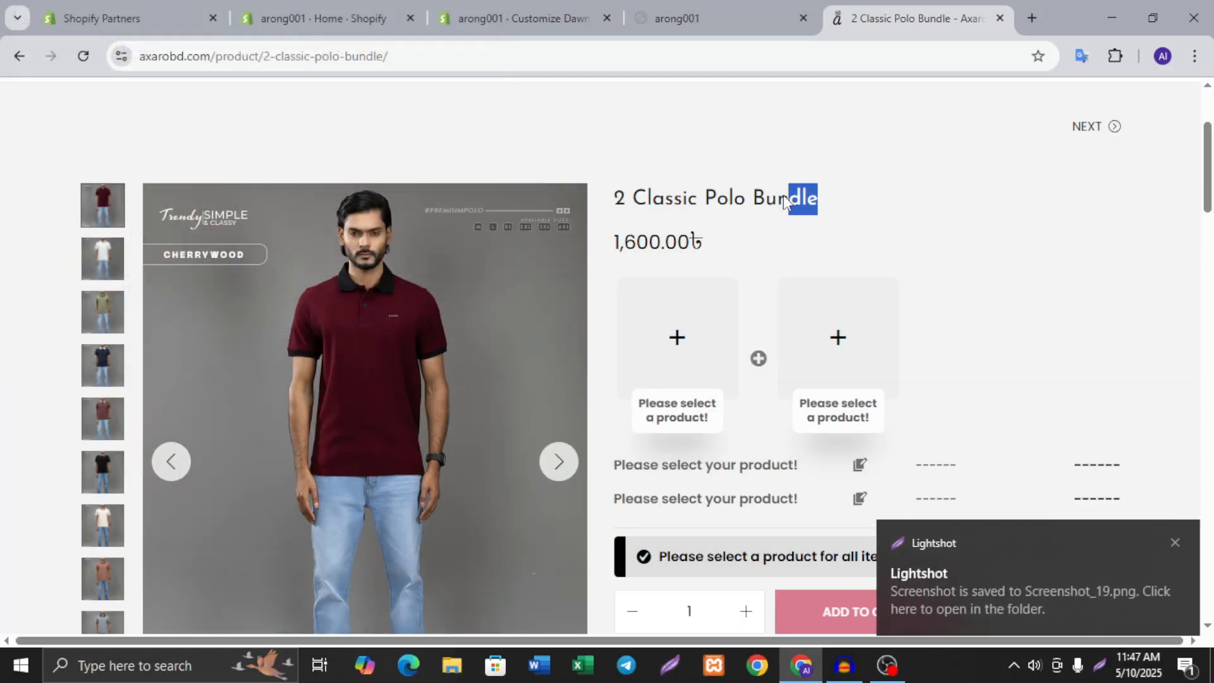
- Copy the product title "2 Classic Polo Bundle" from the product page
{"action": "left_click_drag", "start_coordinate": [779, 200], "coordinate": [696, 197]}
{"action": "left_click_drag", "start_coordinate": [844, 196], "coordinate": [618, 202]}
{"action": "right_click", "coordinate": [640, 202]}
{"action": "left_click", "coordinate": [691, 218]}
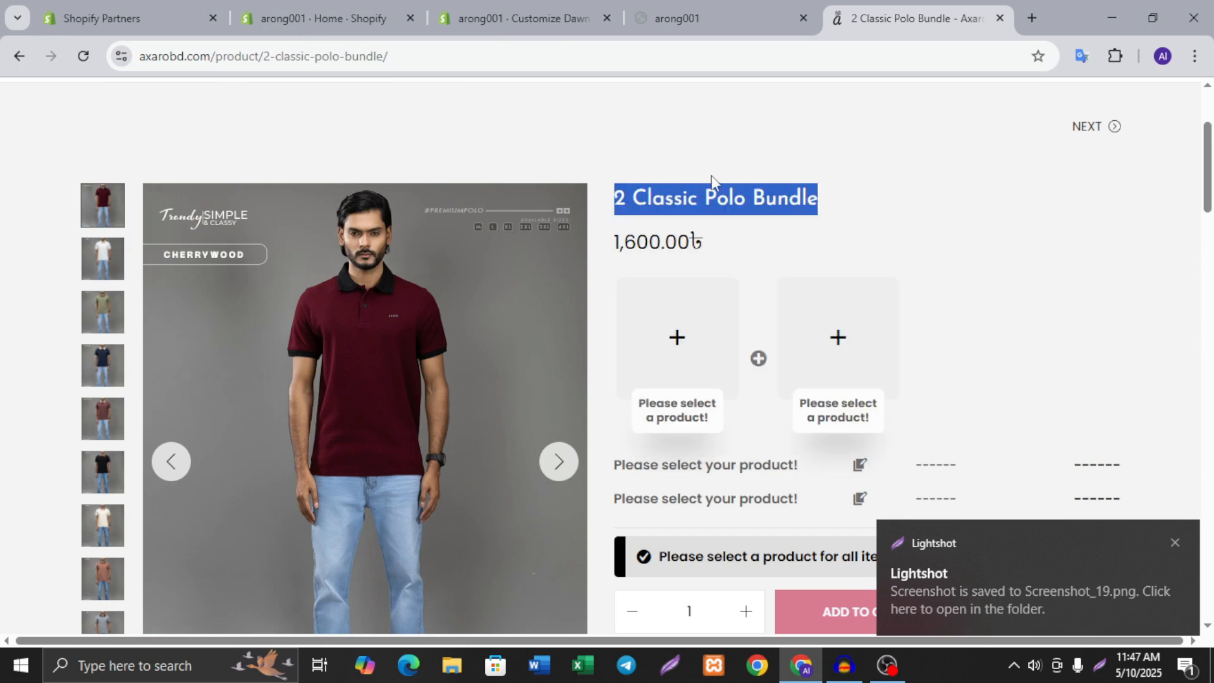
- Back in the theme editor, assign Elegant Petrol Blue Panjabi as the product of the Featured product section
{"action": "left_click", "coordinate": [527, 13]}
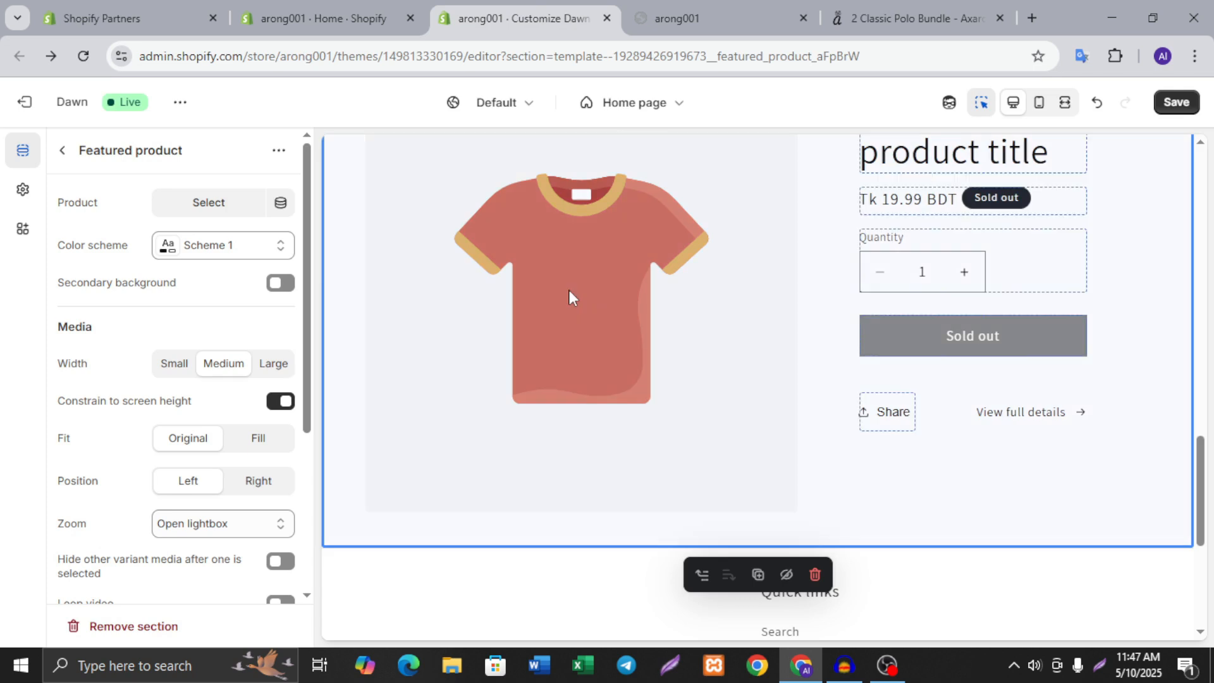
{"action": "scroll", "coordinate": [568, 290], "scroll_direction": "up", "scroll_amount": 2}
{"action": "scroll", "coordinate": [564, 331], "scroll_direction": "down", "scroll_amount": 2}
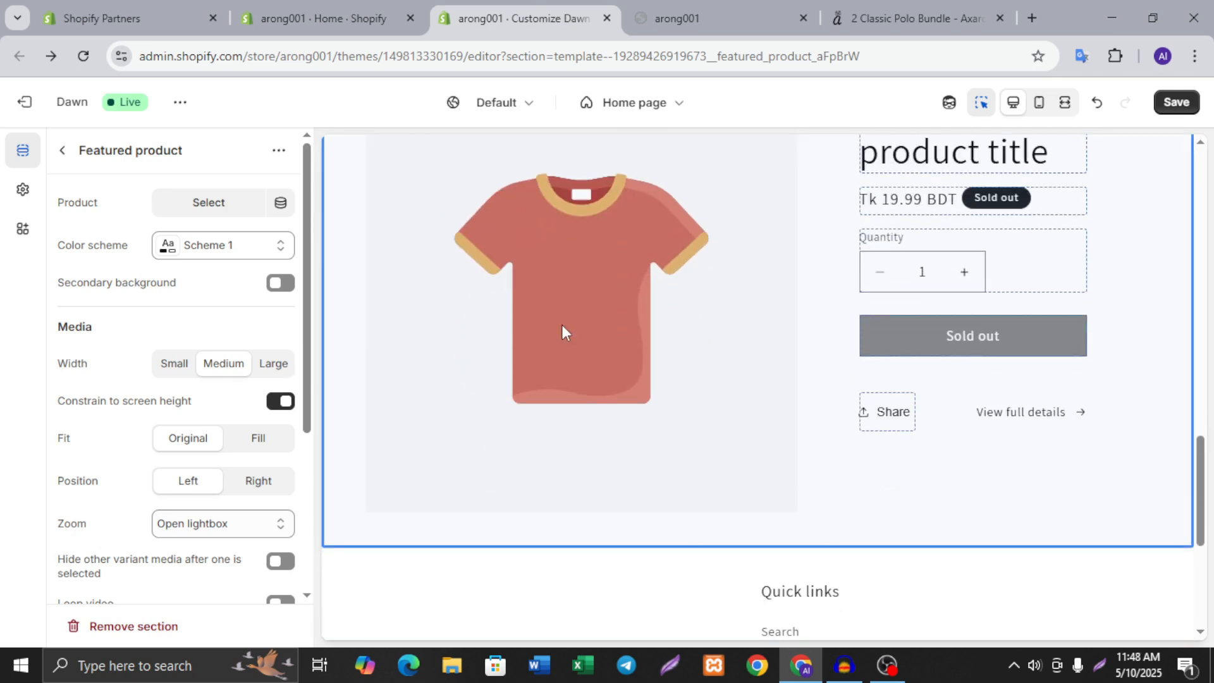
{"action": "scroll", "coordinate": [564, 331], "scroll_direction": "up", "scroll_amount": 1}
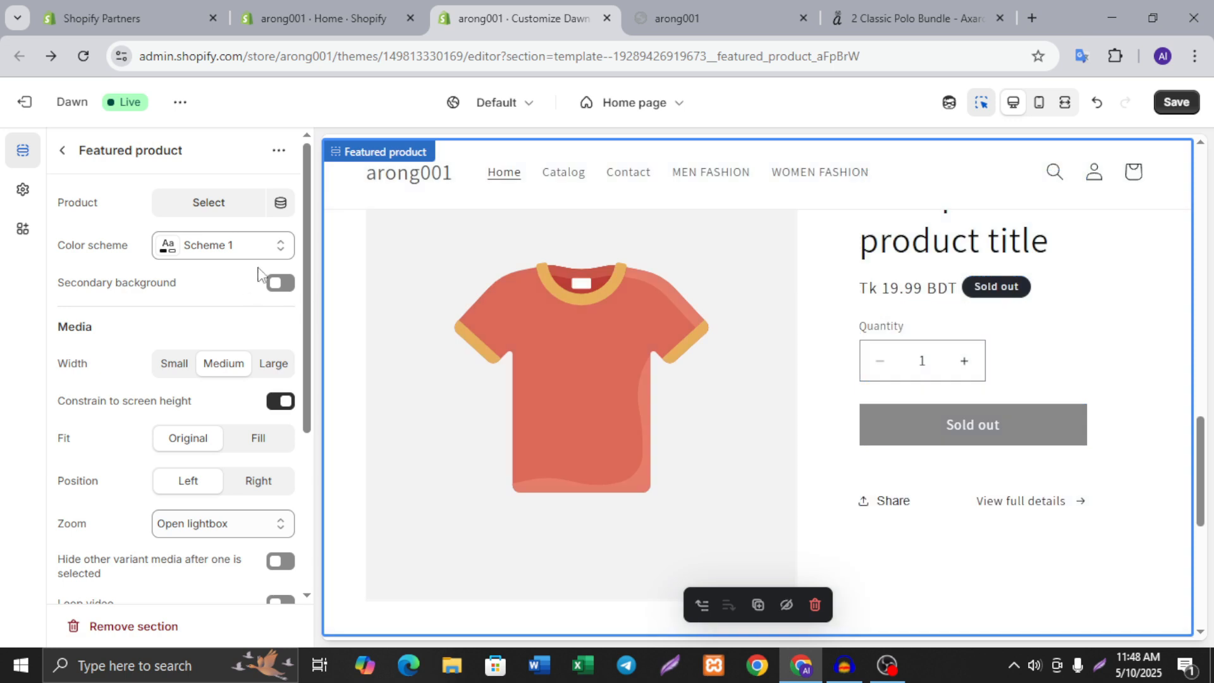
{"action": "scroll", "coordinate": [390, 247], "scroll_direction": "up", "scroll_amount": 1}
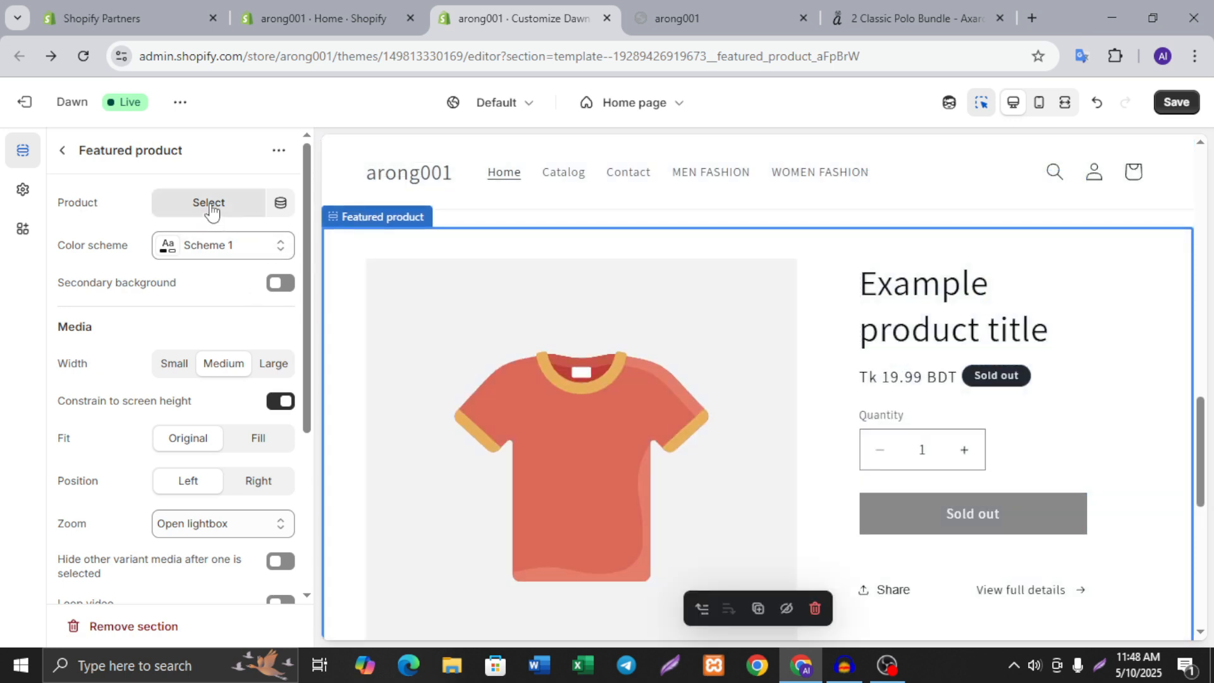
{"action": "left_click", "coordinate": [210, 205]}
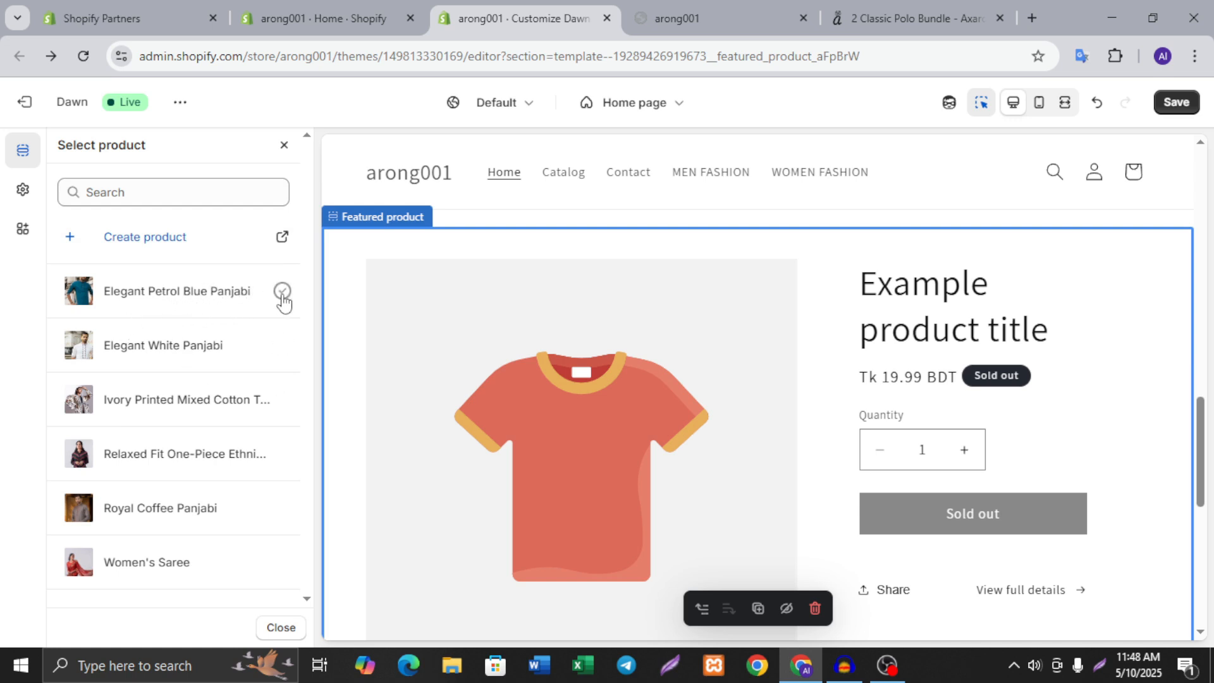
{"action": "left_click", "coordinate": [282, 292]}
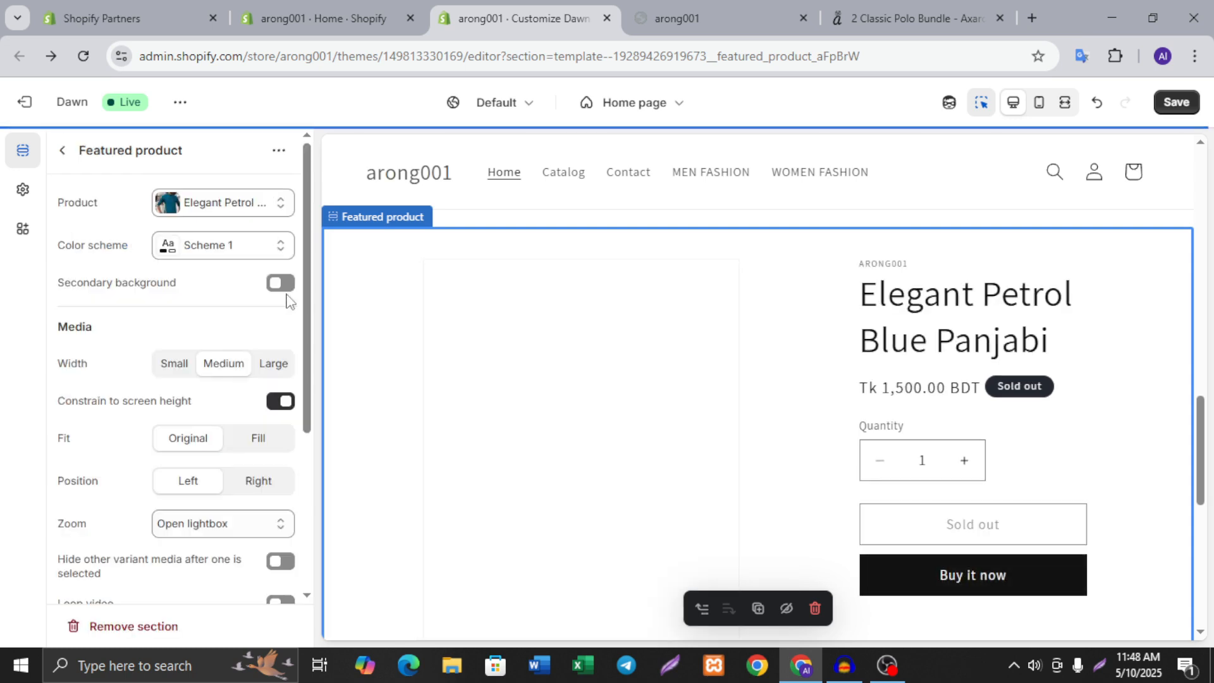
{"action": "scroll", "coordinate": [670, 436], "scroll_direction": "down", "scroll_amount": 4}
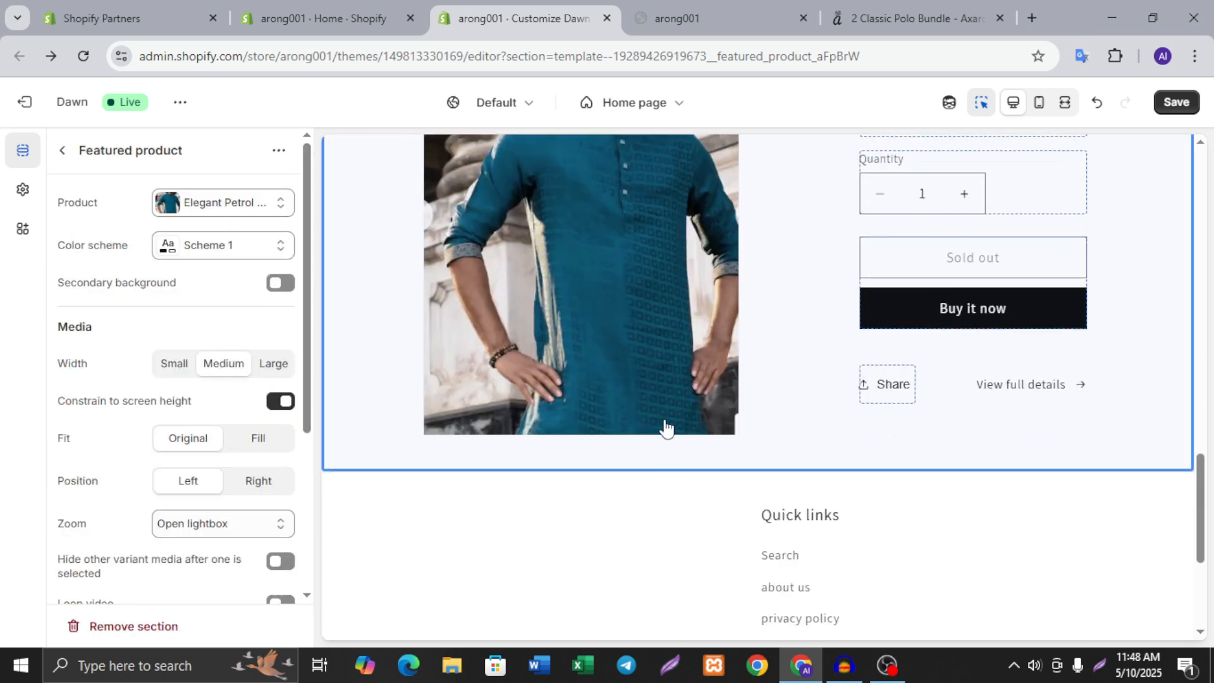
- Save the theme with the Featured product section showing Elegant Petrol Blue Panjabi
{"action": "scroll", "coordinate": [633, 433], "scroll_direction": "up", "scroll_amount": 3}
{"action": "scroll", "coordinate": [769, 399], "scroll_direction": "up", "scroll_amount": 2}
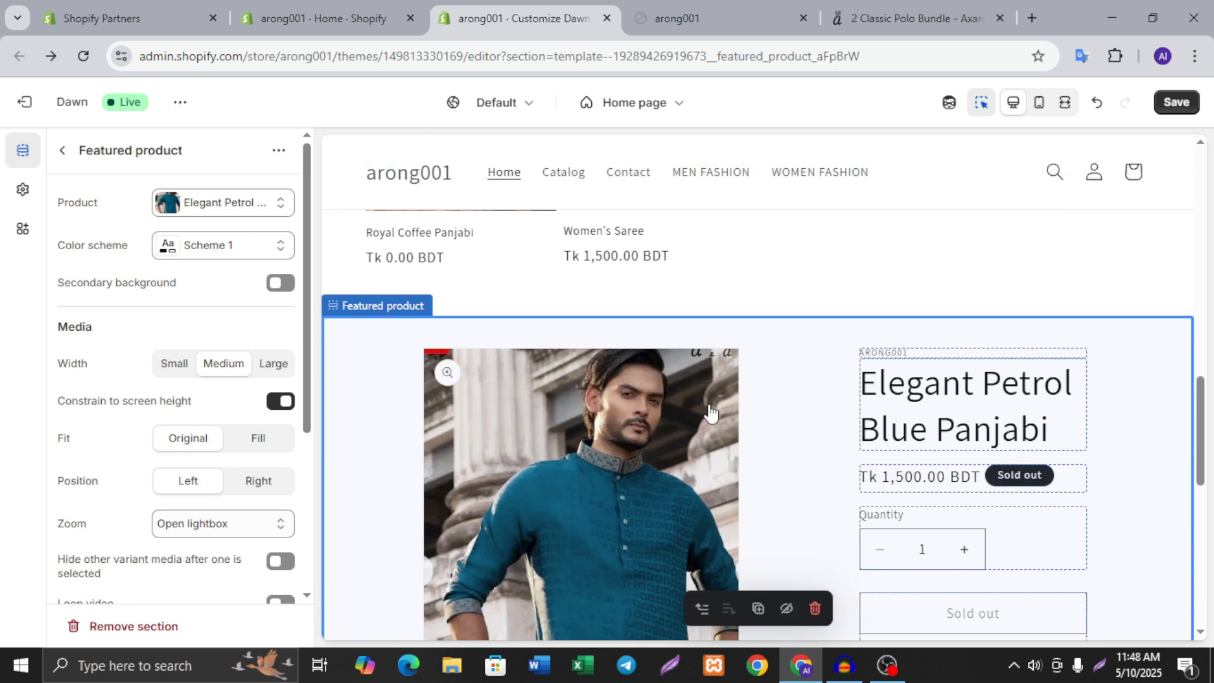
{"action": "scroll", "coordinate": [714, 385], "scroll_direction": "down", "scroll_amount": 1}
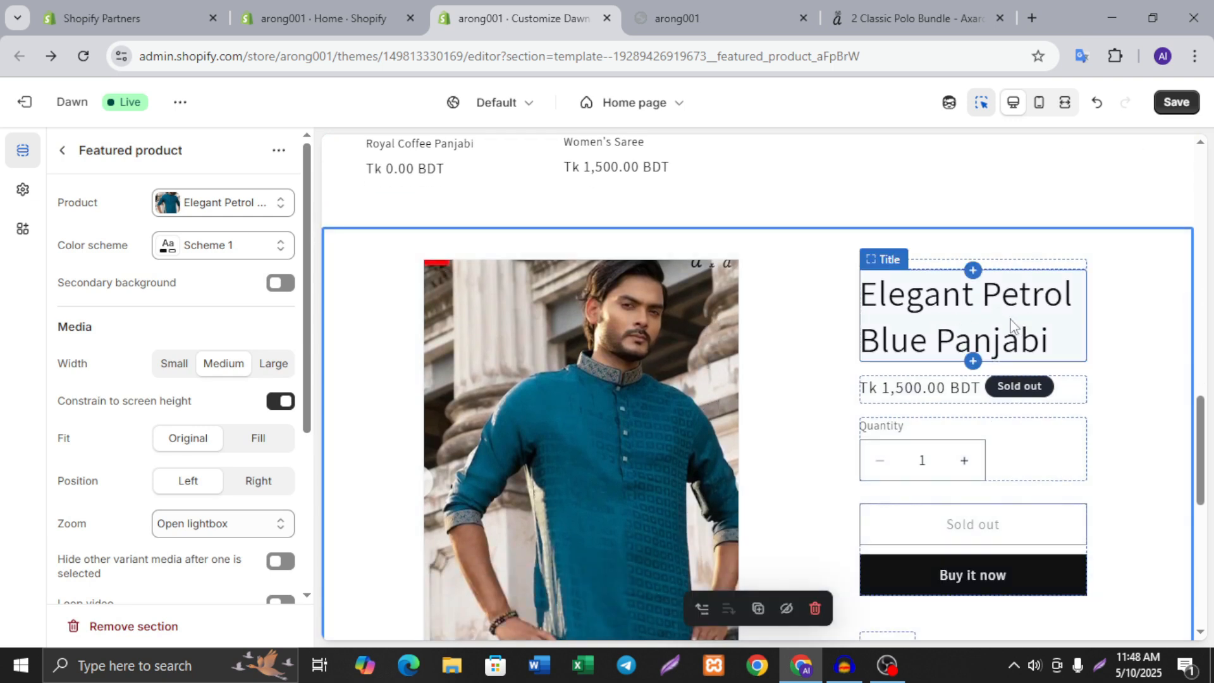
{"action": "scroll", "coordinate": [1010, 325], "scroll_direction": "down", "scroll_amount": 1}
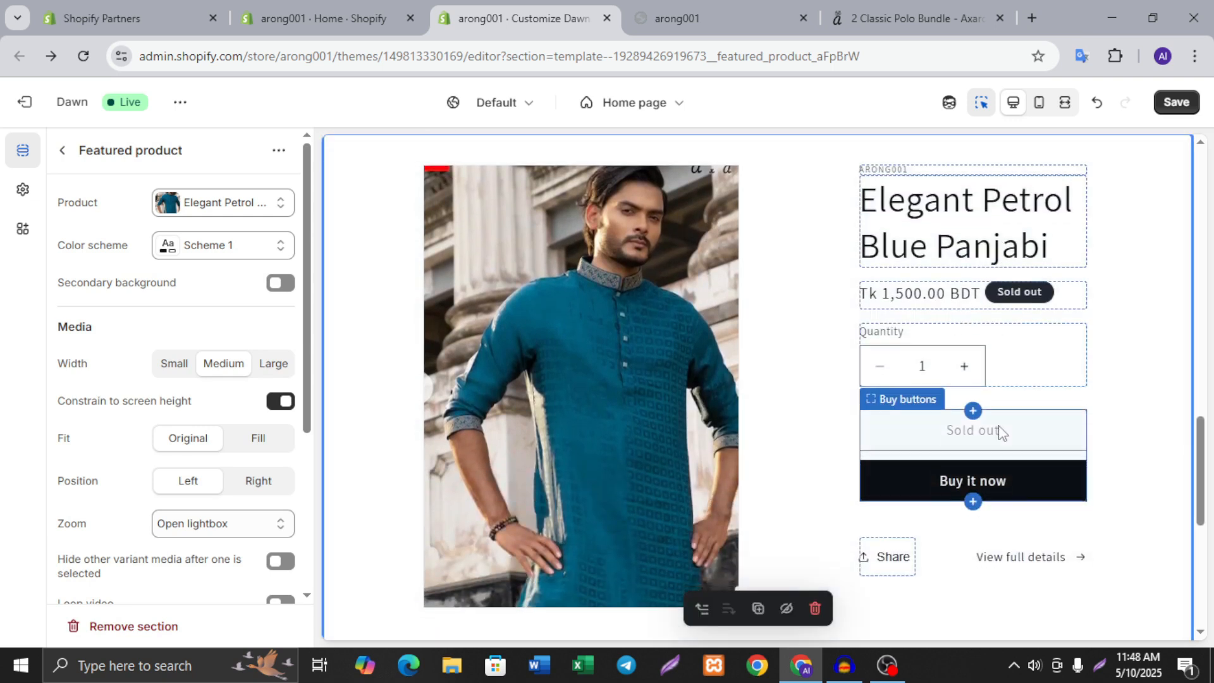
{"action": "scroll", "coordinate": [1001, 433], "scroll_direction": "down", "scroll_amount": 1}
{"action": "left_click", "coordinate": [1175, 103]}
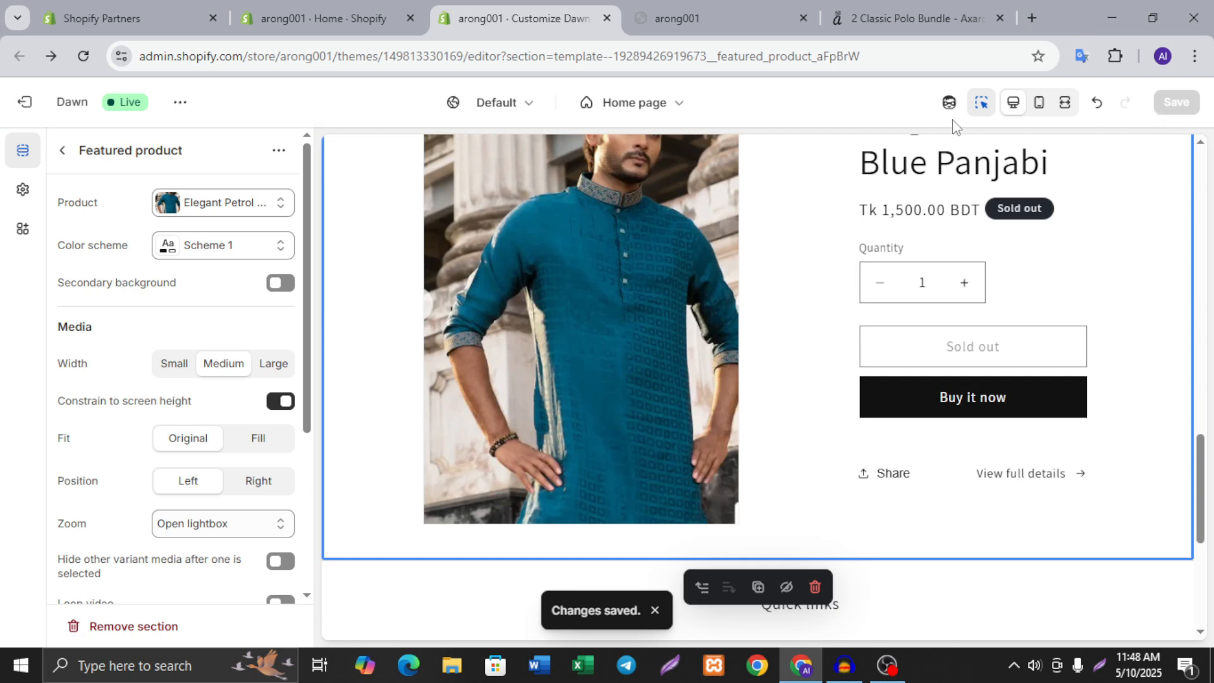
- Reload the arong001 storefront home page and examine how the Featured product section displays the product
{"action": "left_click", "coordinate": [723, 17]}
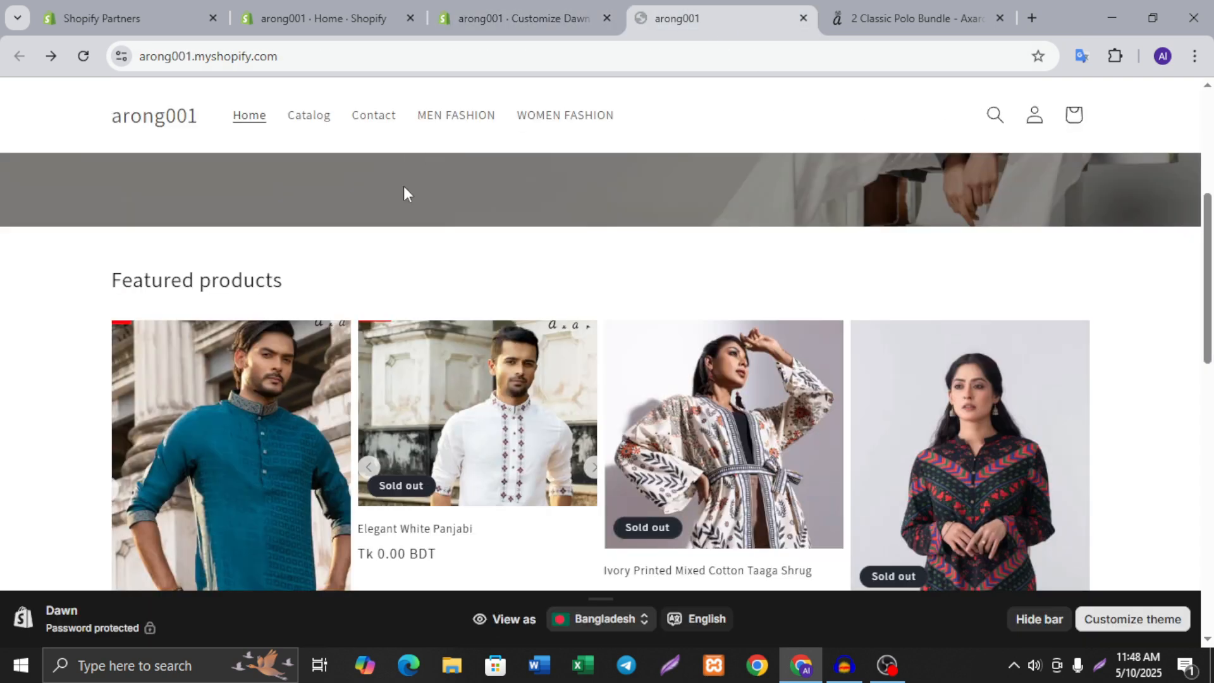
{"action": "scroll", "coordinate": [637, 298], "scroll_direction": "down", "scroll_amount": 12}
{"action": "scroll", "coordinate": [637, 298], "scroll_direction": "up", "scroll_amount": 14}
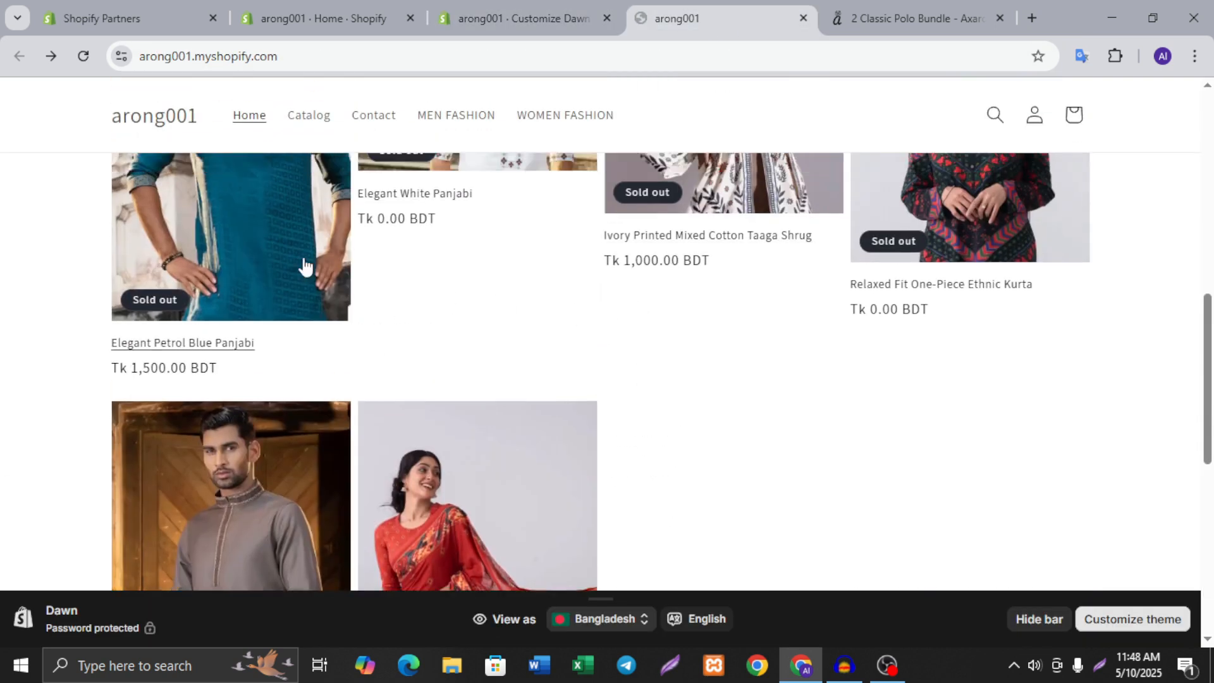
{"action": "left_click", "coordinate": [83, 57]}
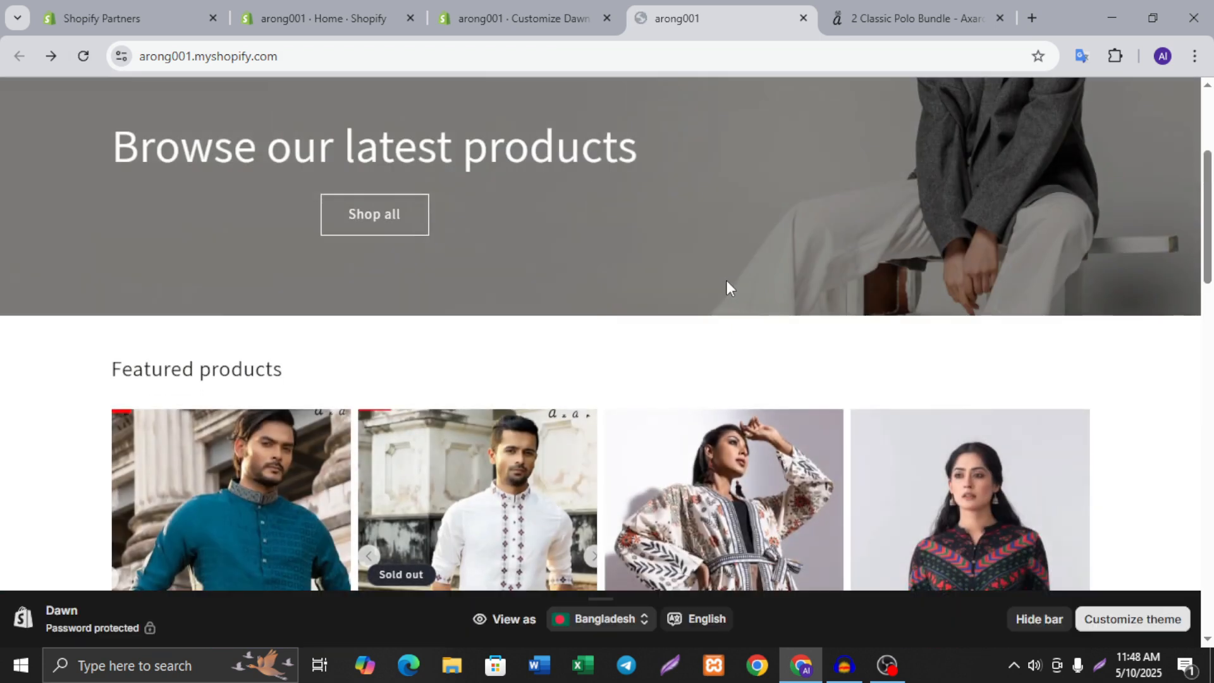
{"action": "scroll", "coordinate": [727, 284], "scroll_direction": "down", "scroll_amount": 10}
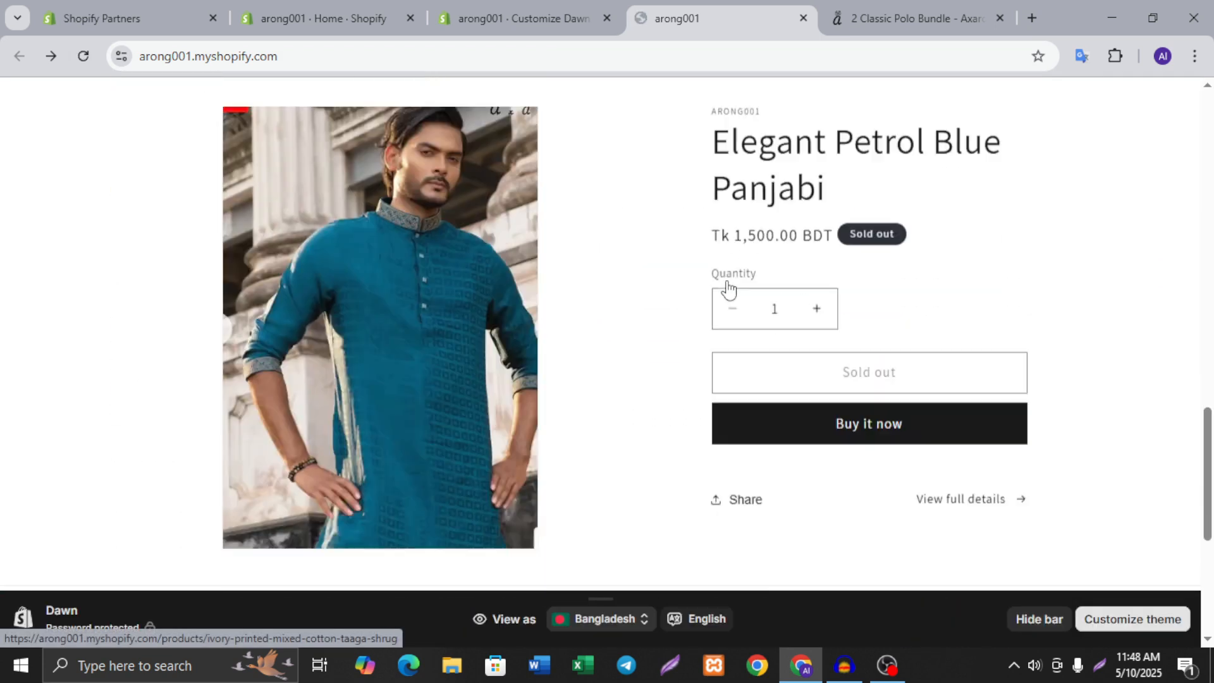
{"action": "scroll", "coordinate": [732, 291], "scroll_direction": "up", "scroll_amount": 5}
{"action": "scroll", "coordinate": [732, 293], "scroll_direction": "down", "scroll_amount": 3}
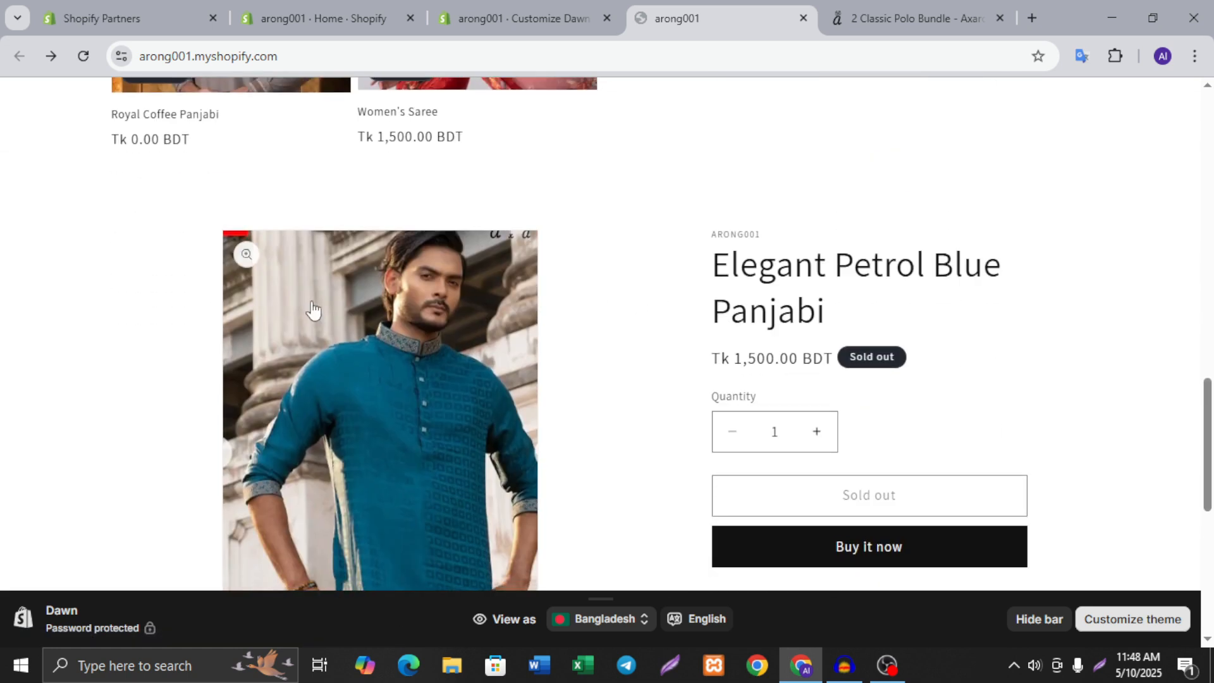
{"action": "scroll", "coordinate": [559, 324], "scroll_direction": "down", "scroll_amount": 3}
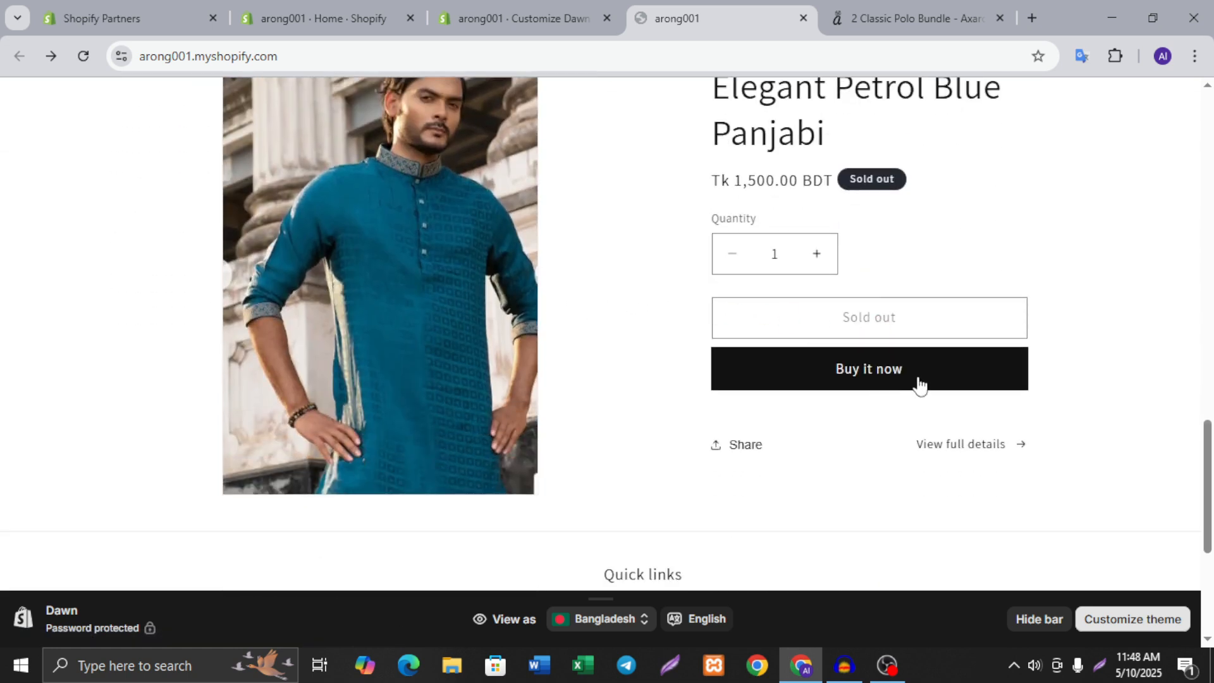
{"action": "scroll", "coordinate": [777, 292], "scroll_direction": "up", "scroll_amount": 2}
- Back in the theme editor, add a Collection list section to the home page template below the Featured product section
{"action": "left_click", "coordinate": [555, 5]}
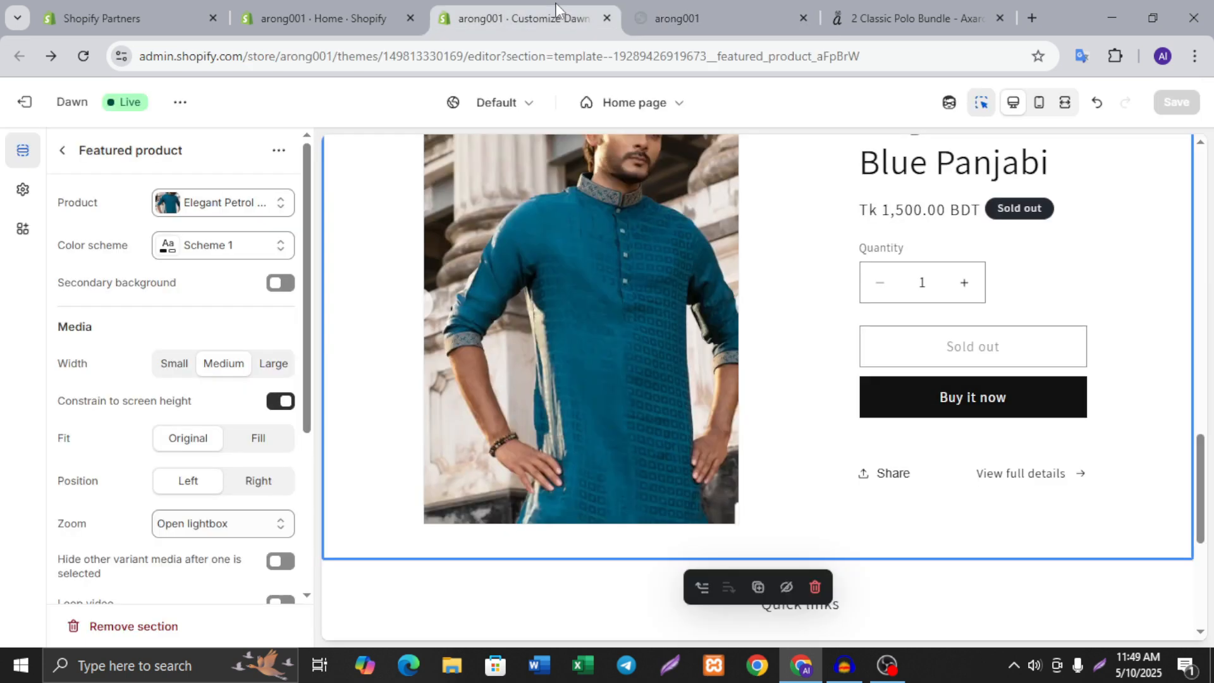
{"action": "left_click", "coordinate": [366, 6]}
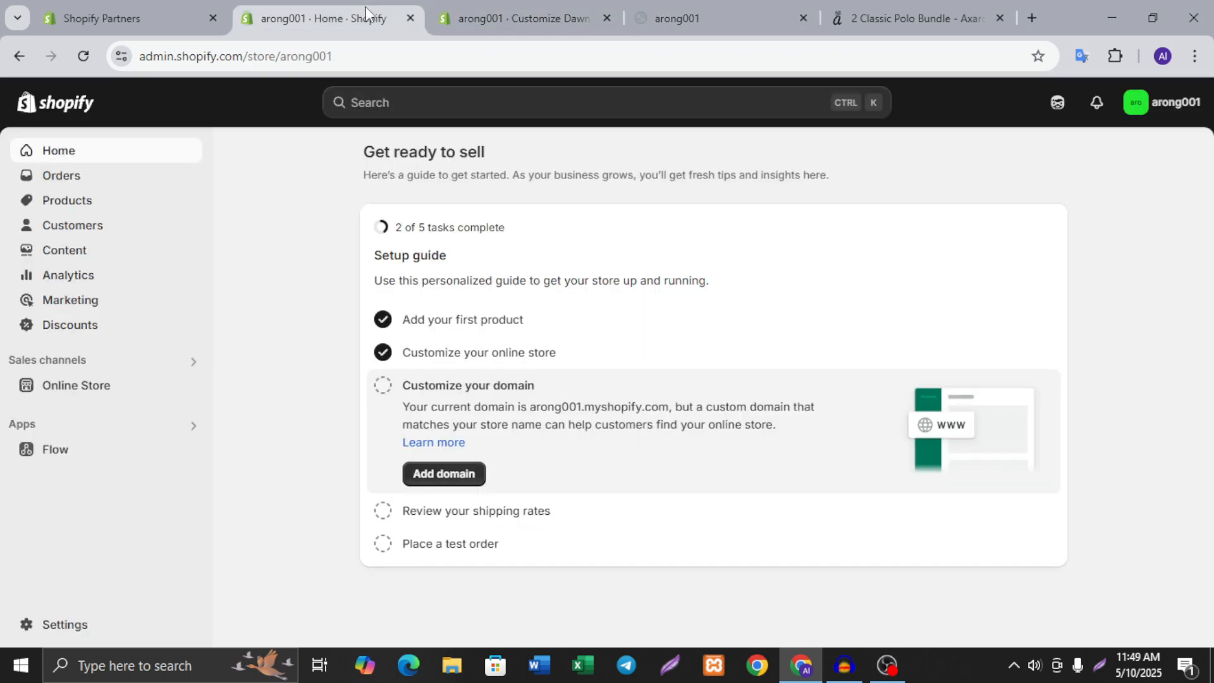
{"action": "left_click", "coordinate": [524, 17]}
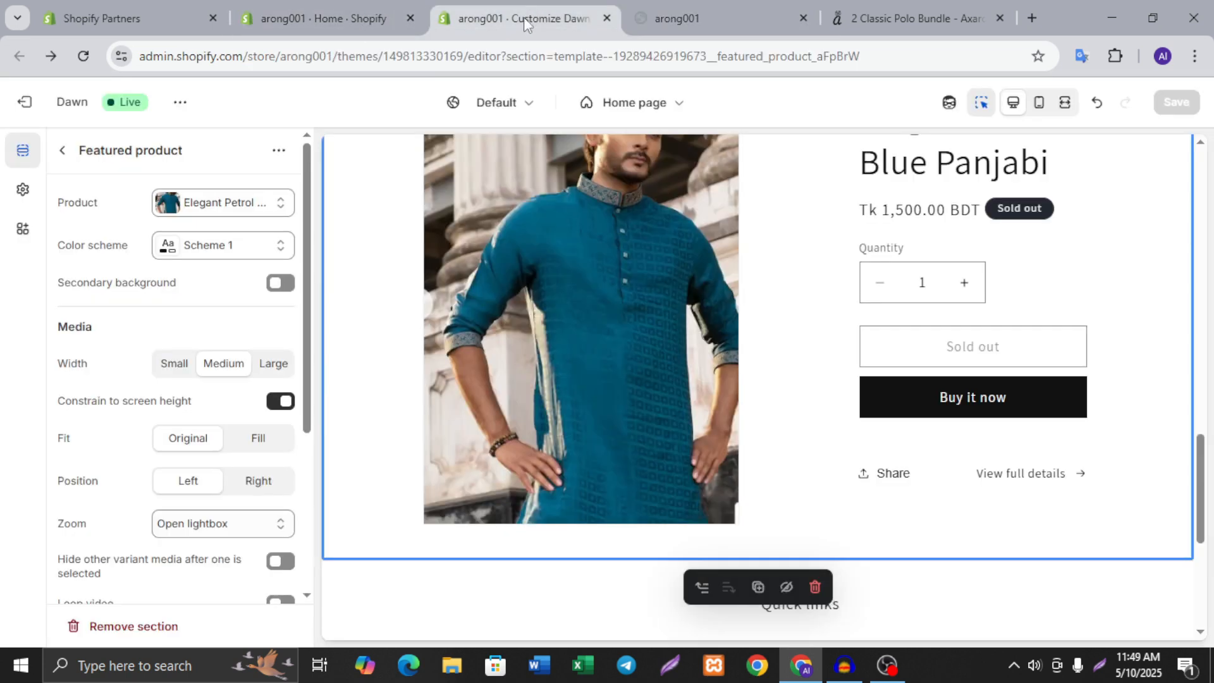
{"action": "left_click", "coordinate": [63, 152]}
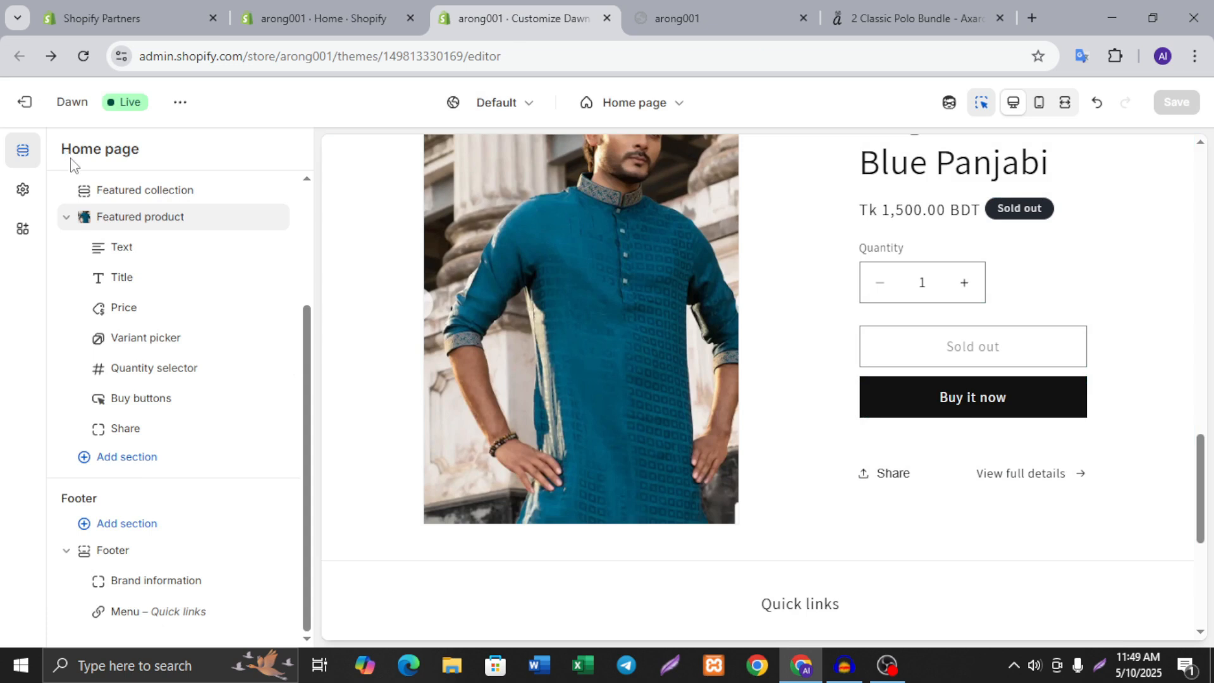
{"action": "left_click", "coordinate": [65, 221]}
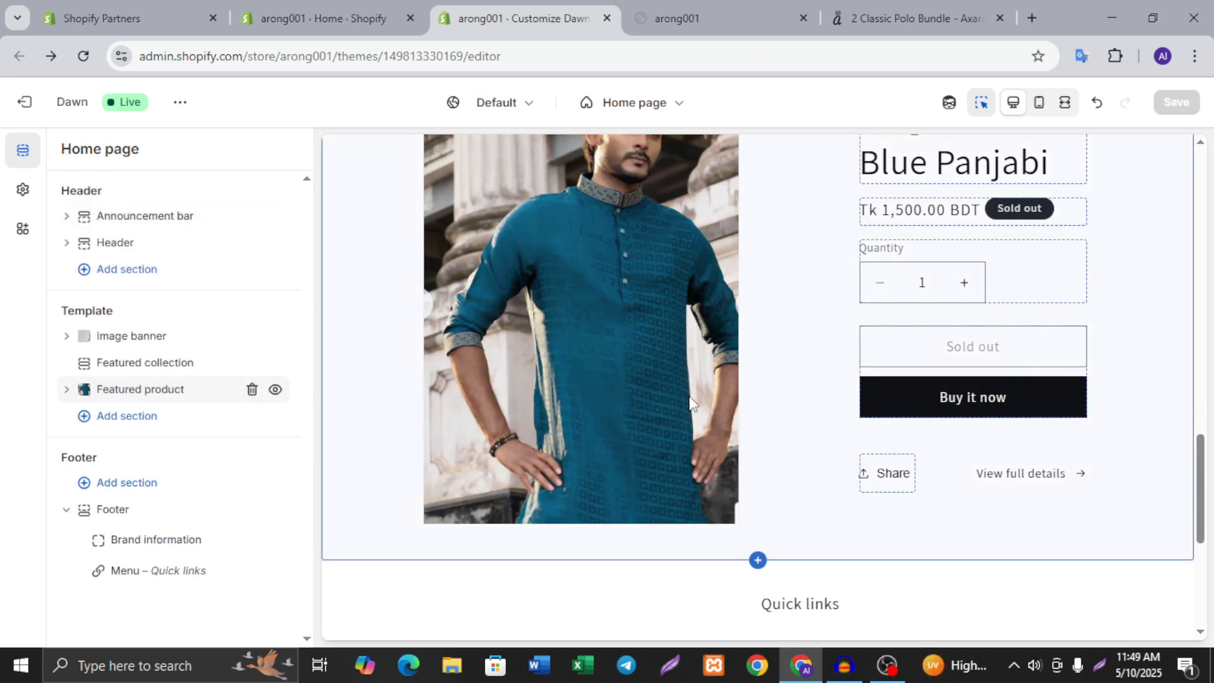
{"action": "scroll", "coordinate": [675, 398], "scroll_direction": "up", "scroll_amount": 4}
{"action": "scroll", "coordinate": [662, 394], "scroll_direction": "down", "scroll_amount": 6}
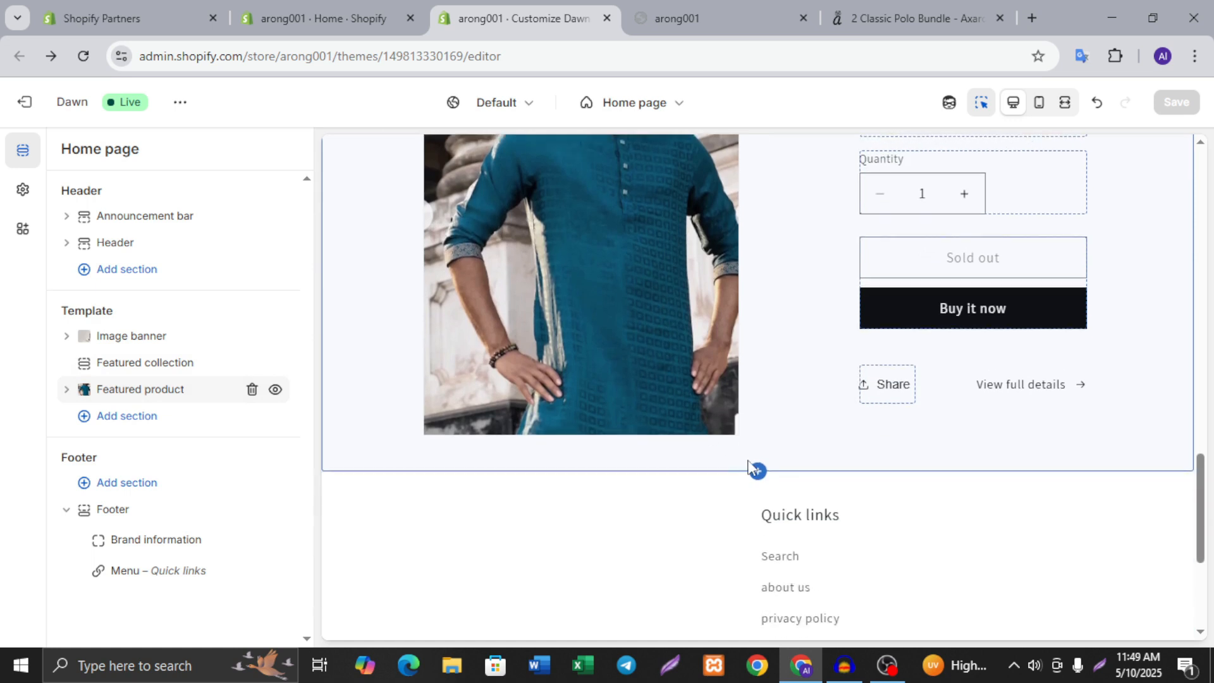
{"action": "mouse_move", "coordinate": [757, 471]}
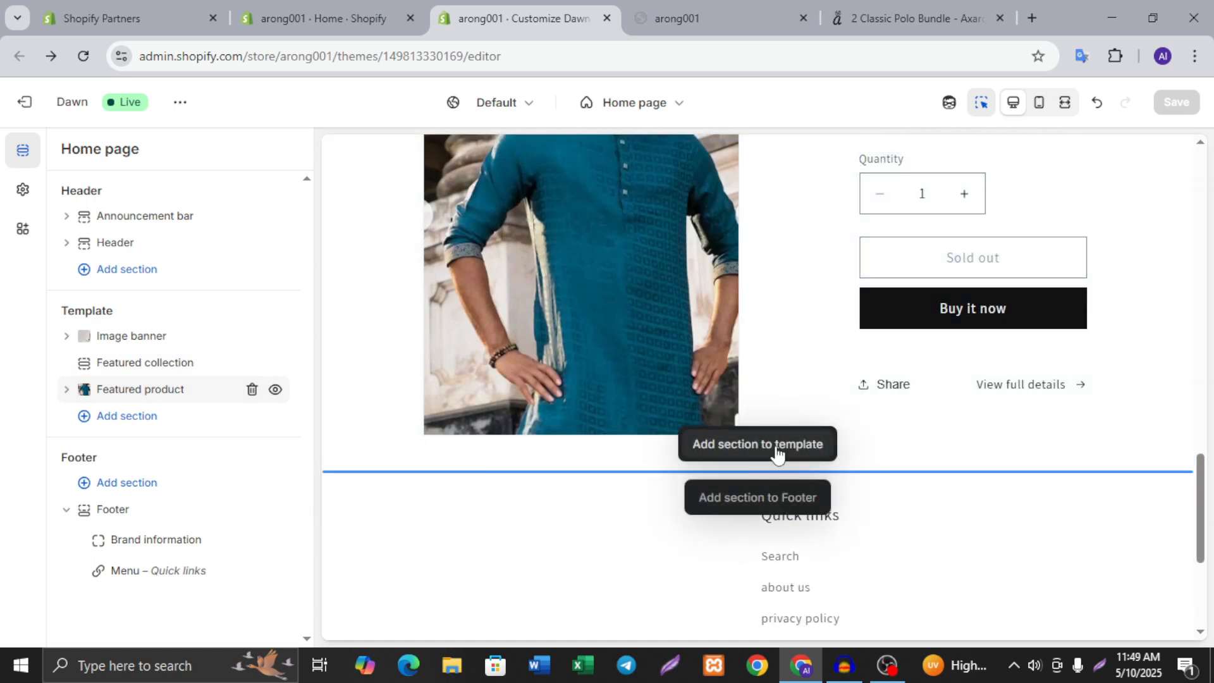
{"action": "left_click", "coordinate": [776, 445]}
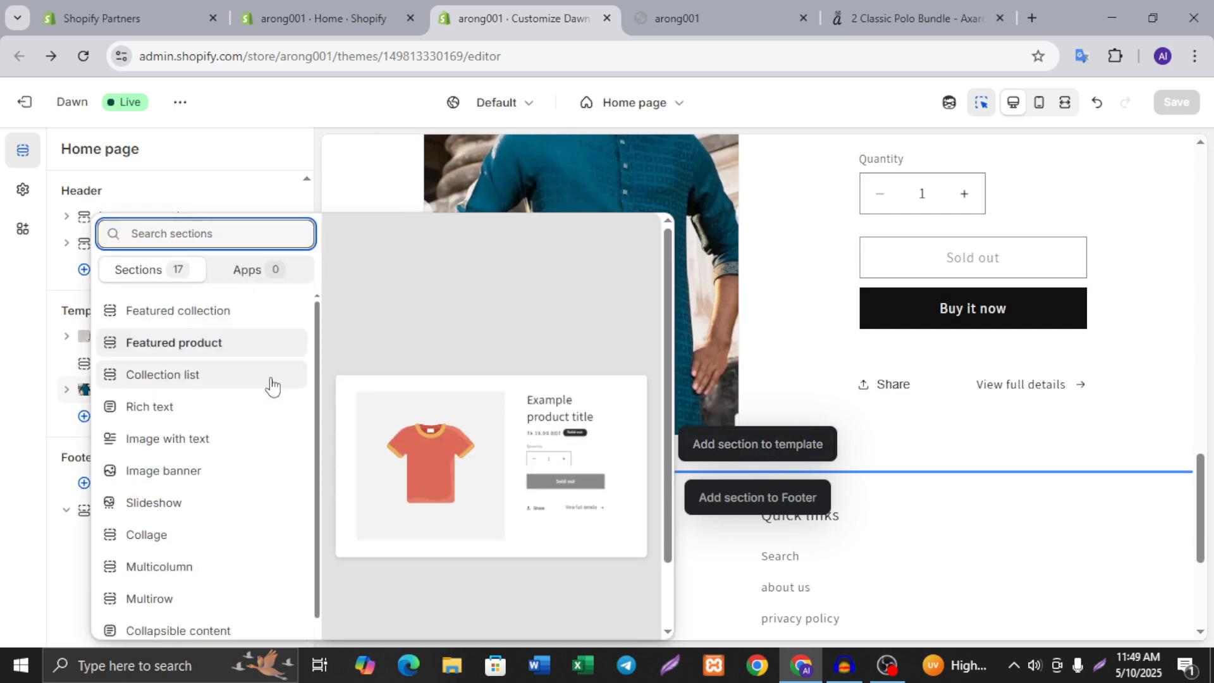
{"action": "left_click", "coordinate": [169, 378]}
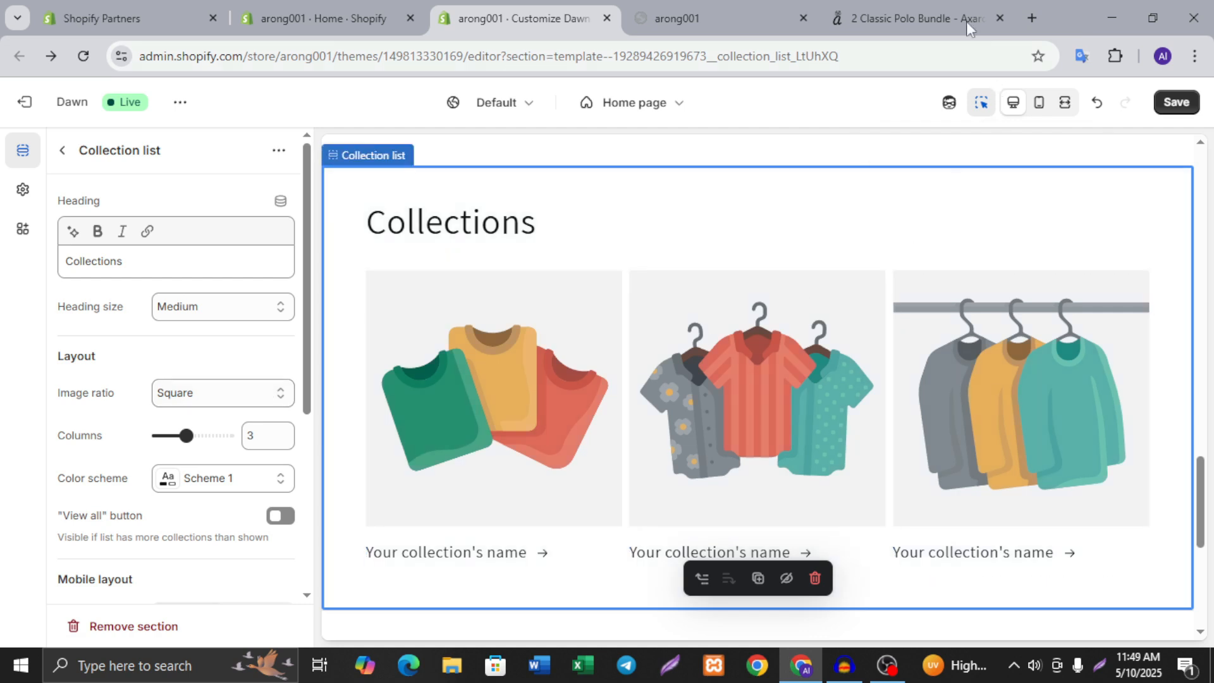
- Go back to the Axaro home page and examine how its Categories section presents the polo collections
{"action": "left_click", "coordinate": [904, 19]}
{"action": "left_click", "coordinate": [16, 60]}
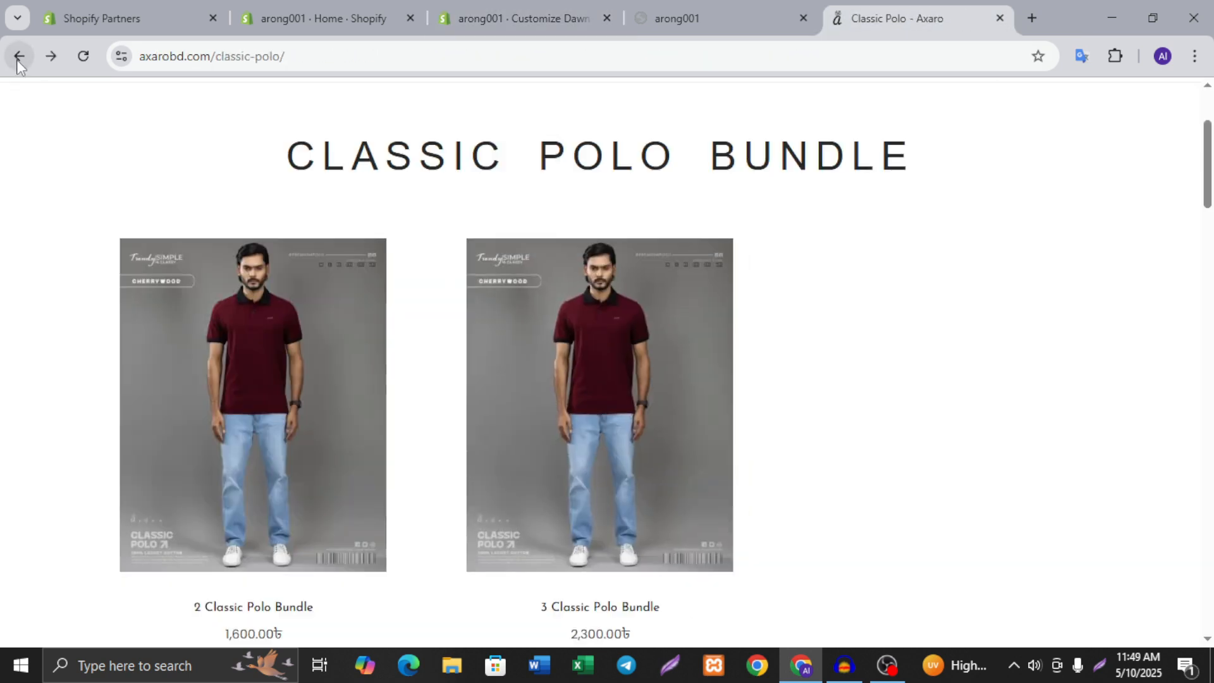
{"action": "left_click", "coordinate": [17, 60]}
{"action": "left_click", "coordinate": [16, 59]}
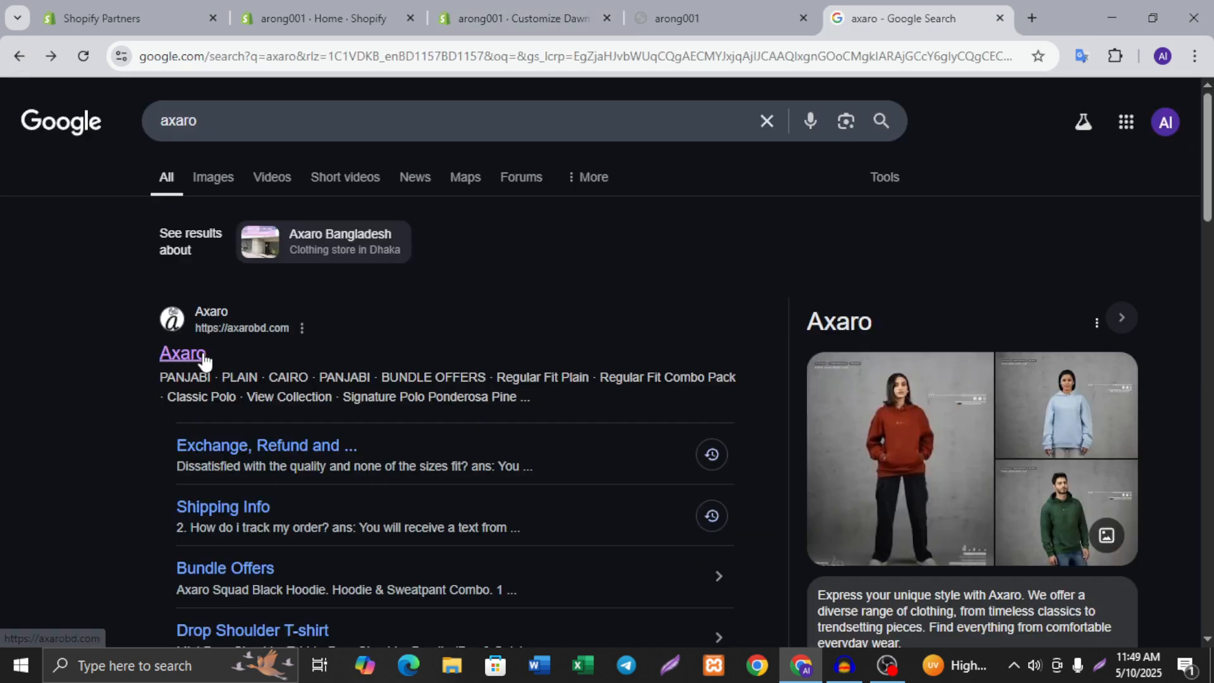
{"action": "left_click", "coordinate": [183, 353]}
{"action": "scroll", "coordinate": [622, 347], "scroll_direction": "down", "scroll_amount": 15}
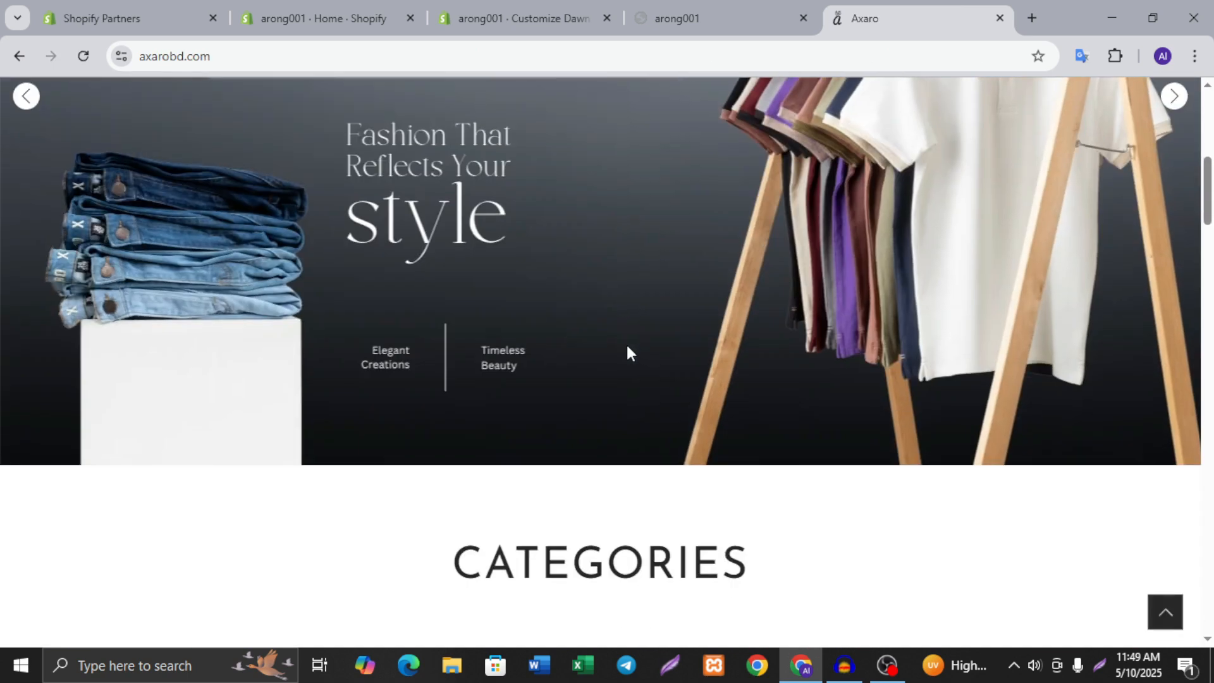
{"action": "scroll", "coordinate": [601, 376], "scroll_direction": "down", "scroll_amount": 4}
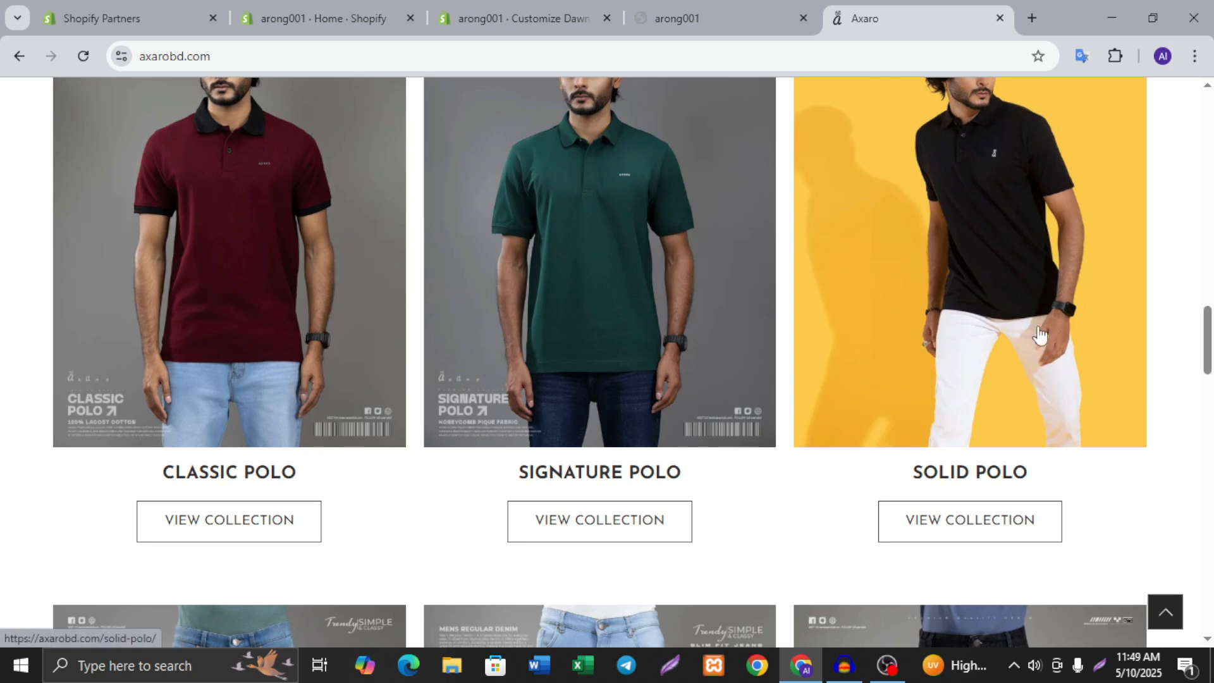
{"action": "scroll", "coordinate": [407, 279], "scroll_direction": "up", "scroll_amount": 1}
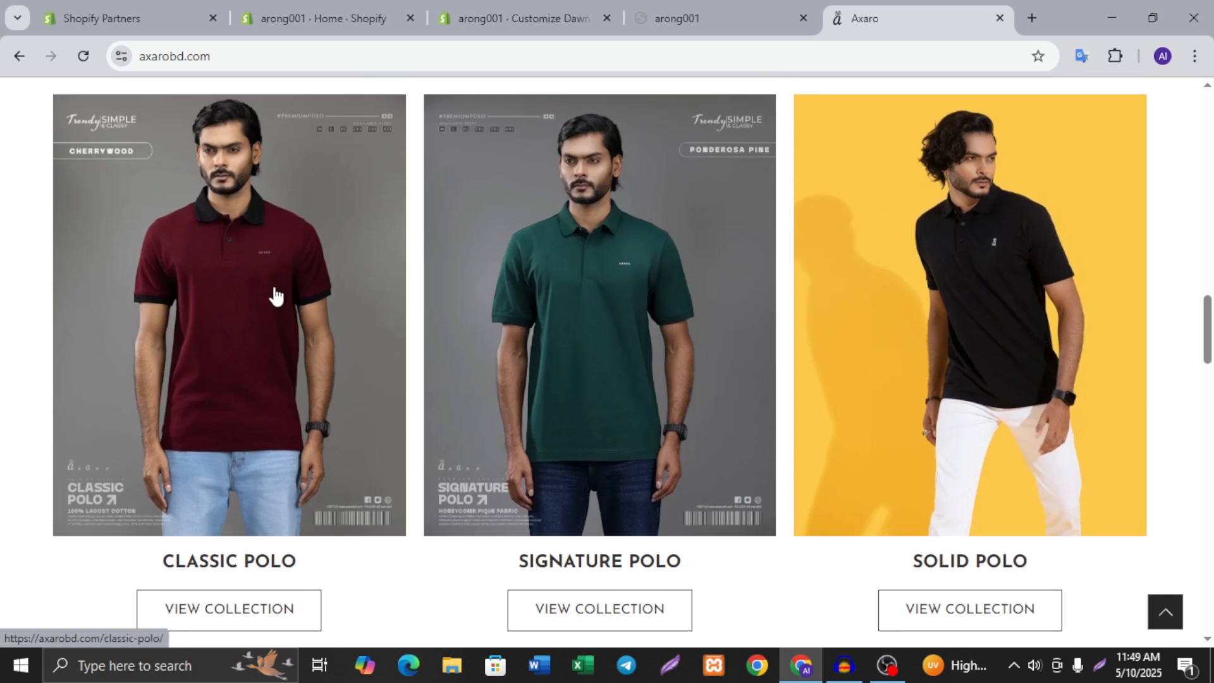
- In the theme editor, assign Men Fashion to the first collection block of the Collection list section and save the theme
{"action": "left_click", "coordinate": [537, 19]}
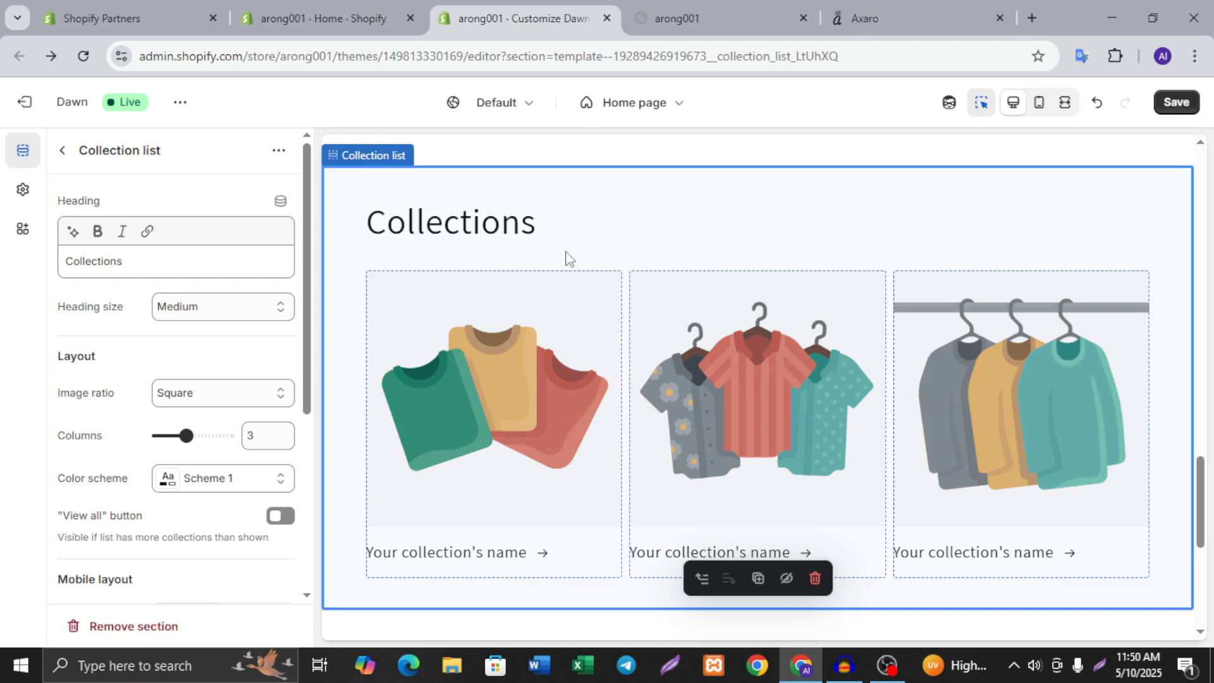
{"action": "left_click", "coordinate": [492, 367]}
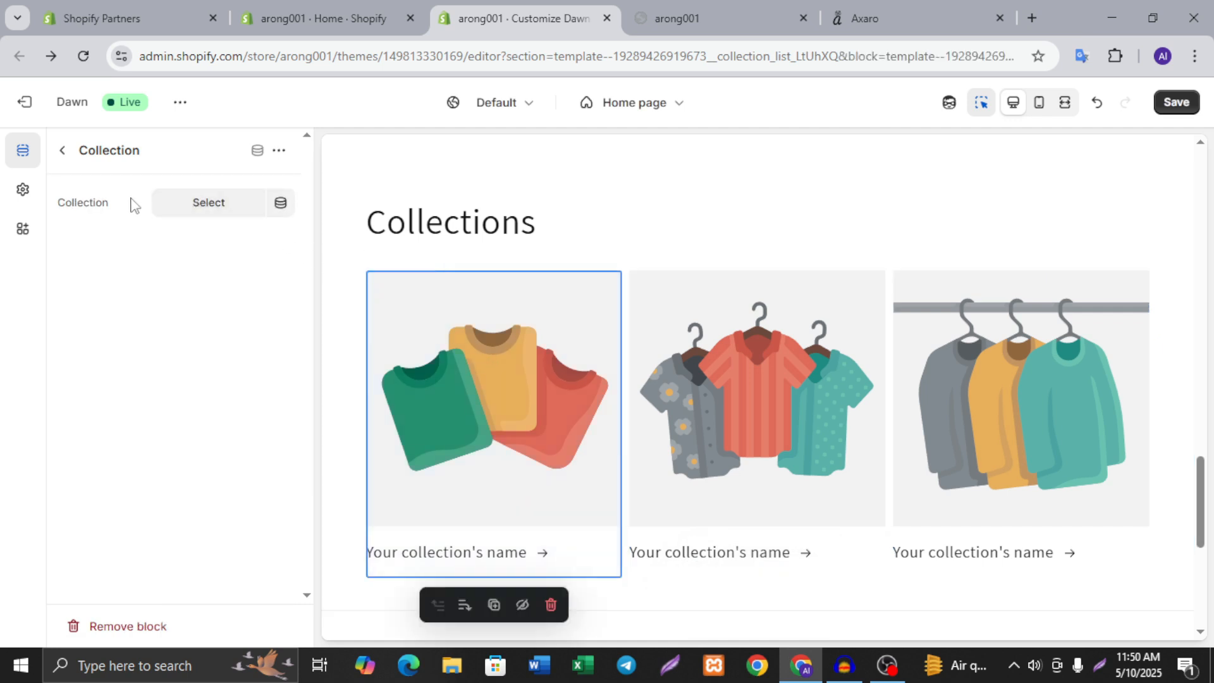
{"action": "left_click", "coordinate": [217, 208]}
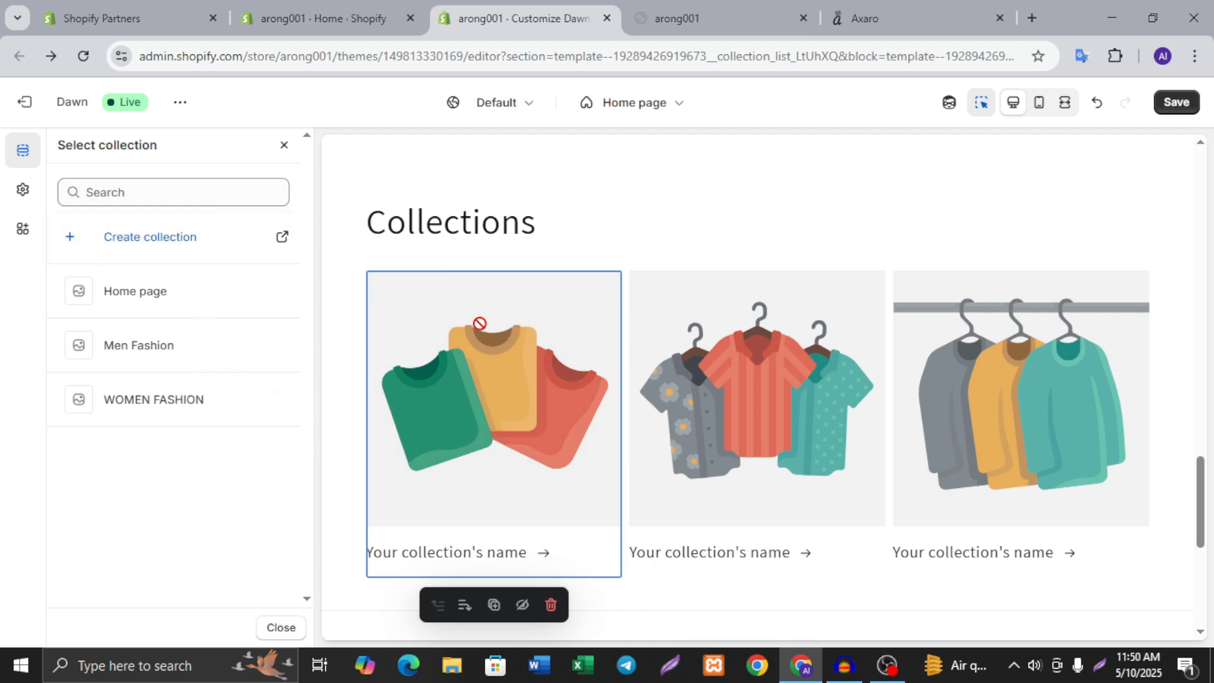
{"action": "left_click", "coordinate": [263, 346]}
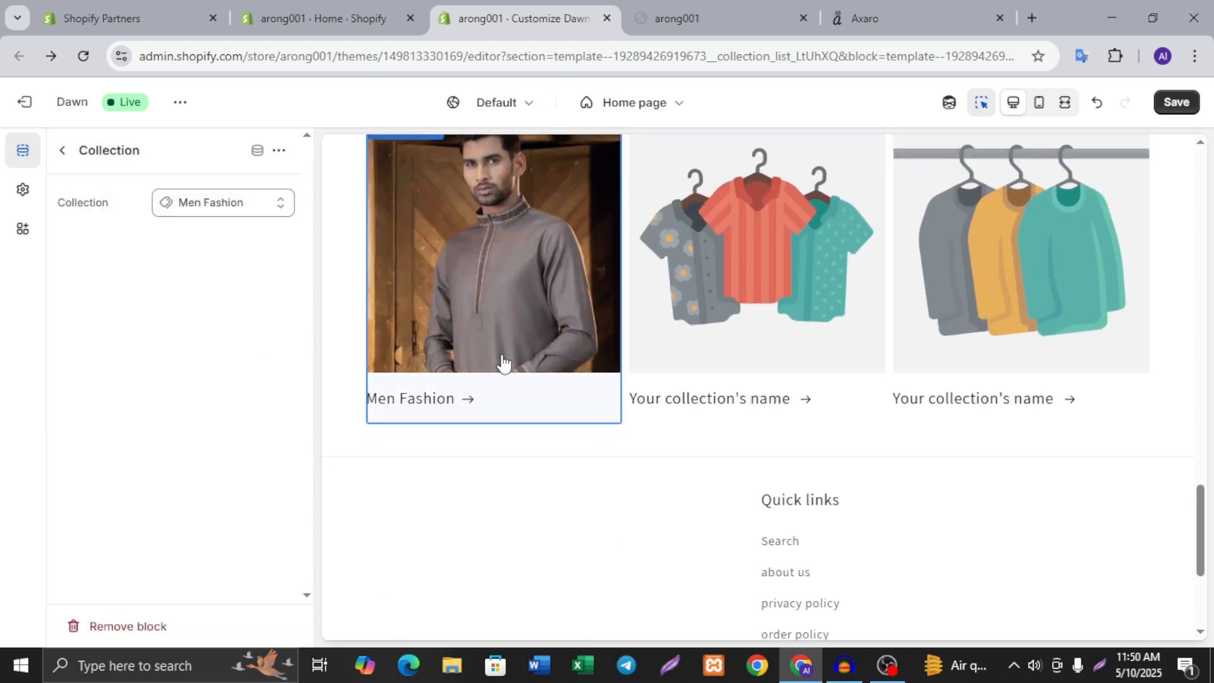
{"action": "scroll", "coordinate": [505, 357], "scroll_direction": "up", "scroll_amount": 3}
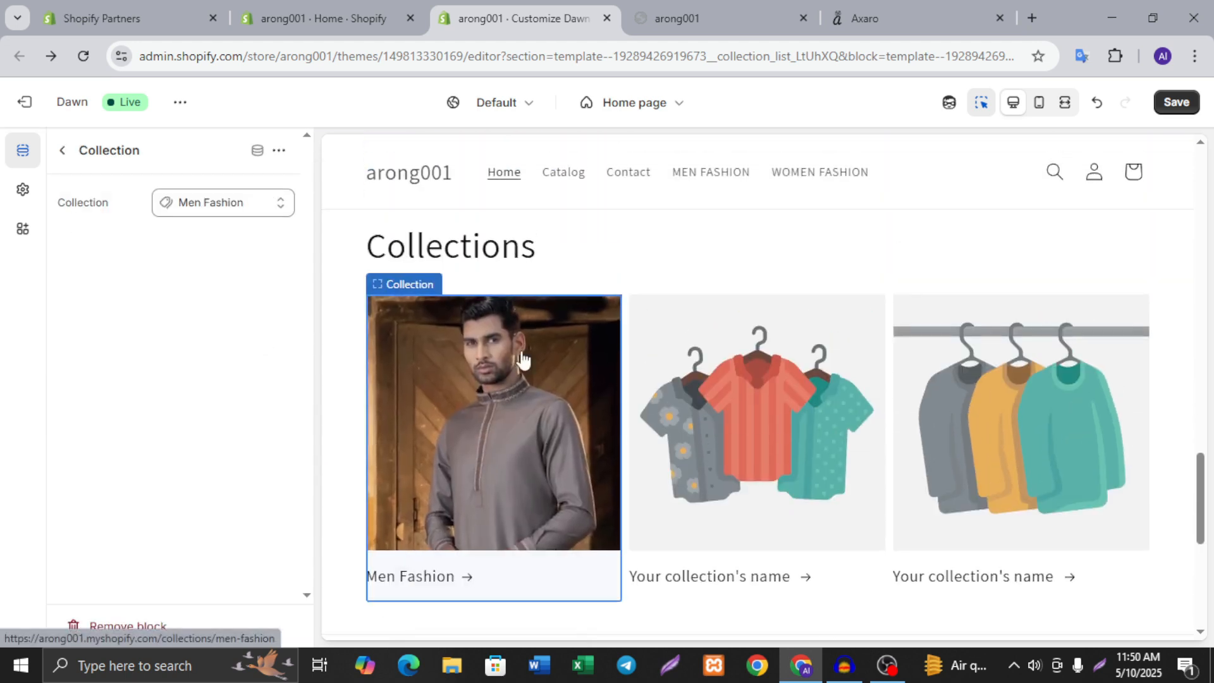
{"action": "left_click", "coordinate": [1176, 102]}
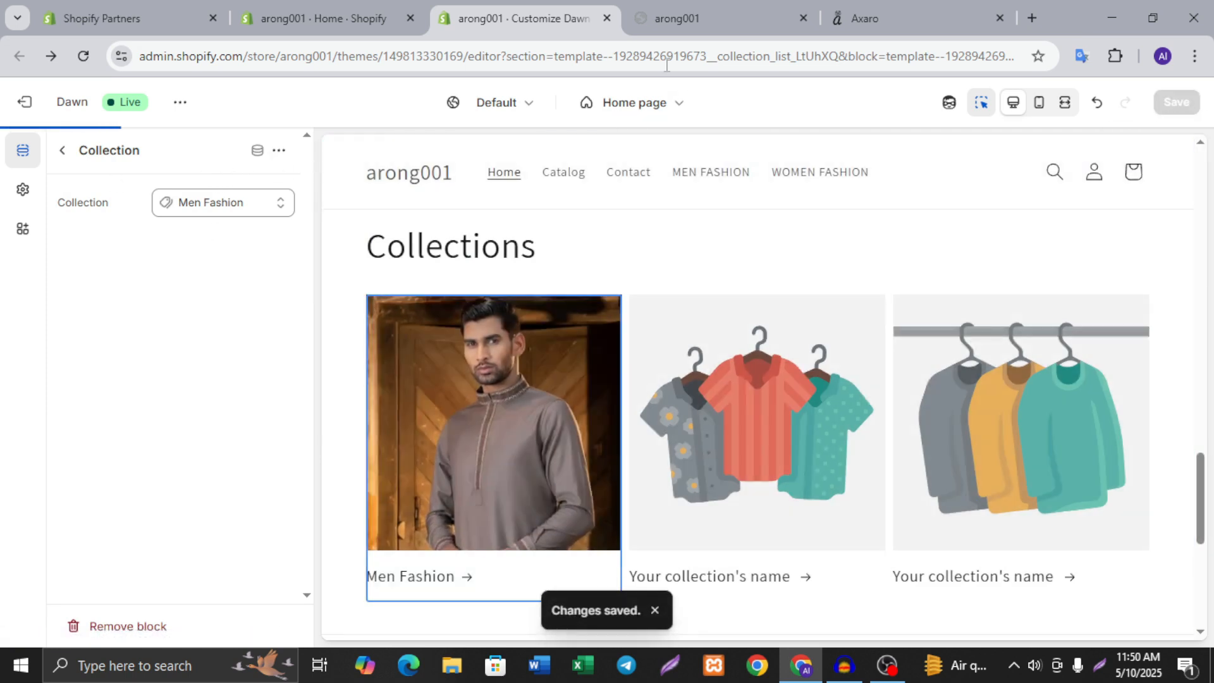
- Reload the arong001 storefront home page and check the Collections section with its Men Fashion tile
{"action": "left_click", "coordinate": [669, 24]}
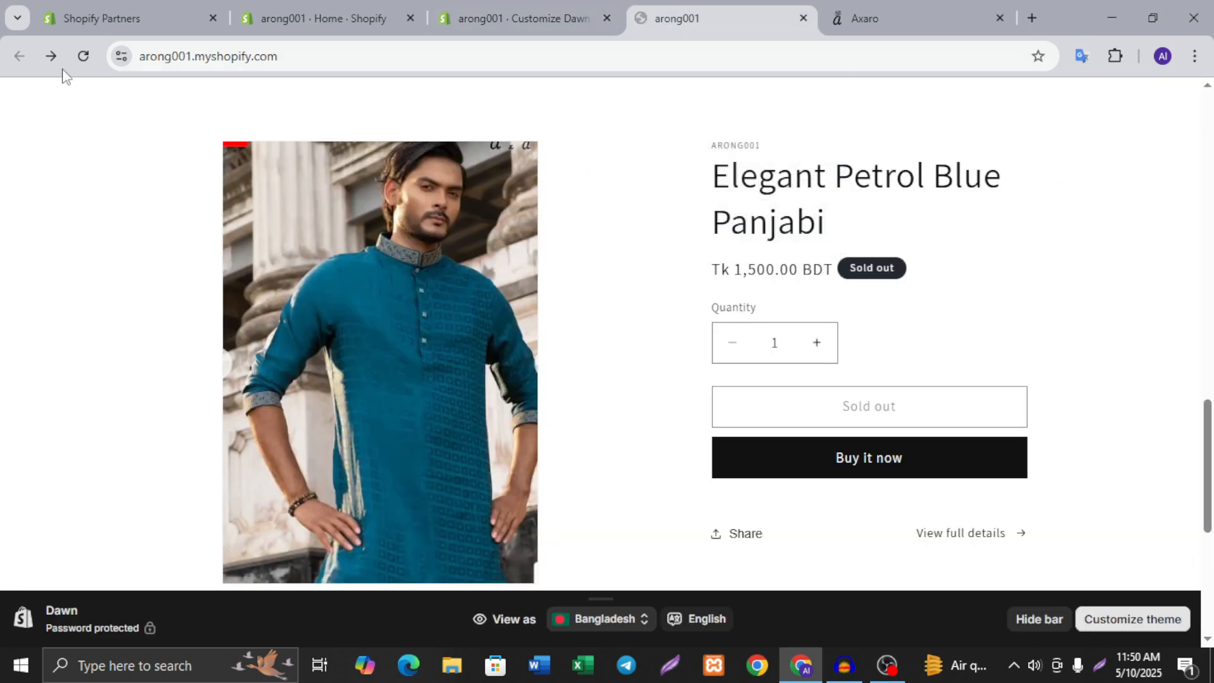
{"action": "left_click", "coordinate": [83, 55]}
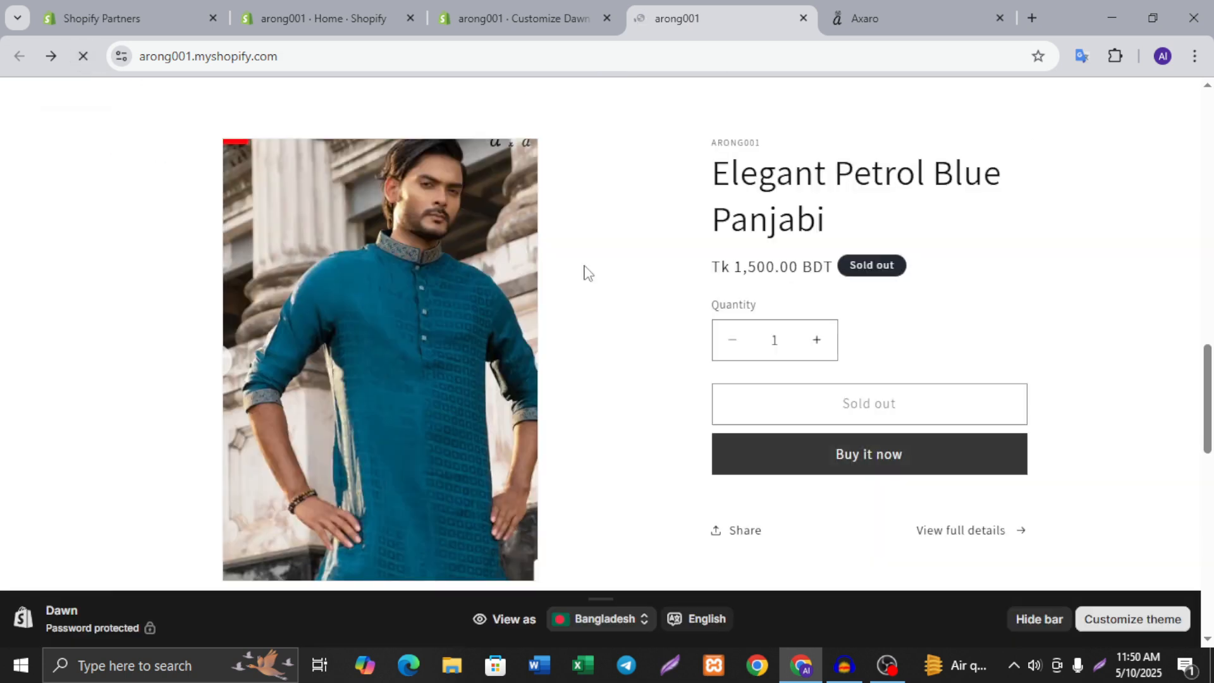
{"action": "scroll", "coordinate": [588, 272], "scroll_direction": "down", "scroll_amount": 5}
{"action": "scroll", "coordinate": [504, 190], "scroll_direction": "down", "scroll_amount": 2}
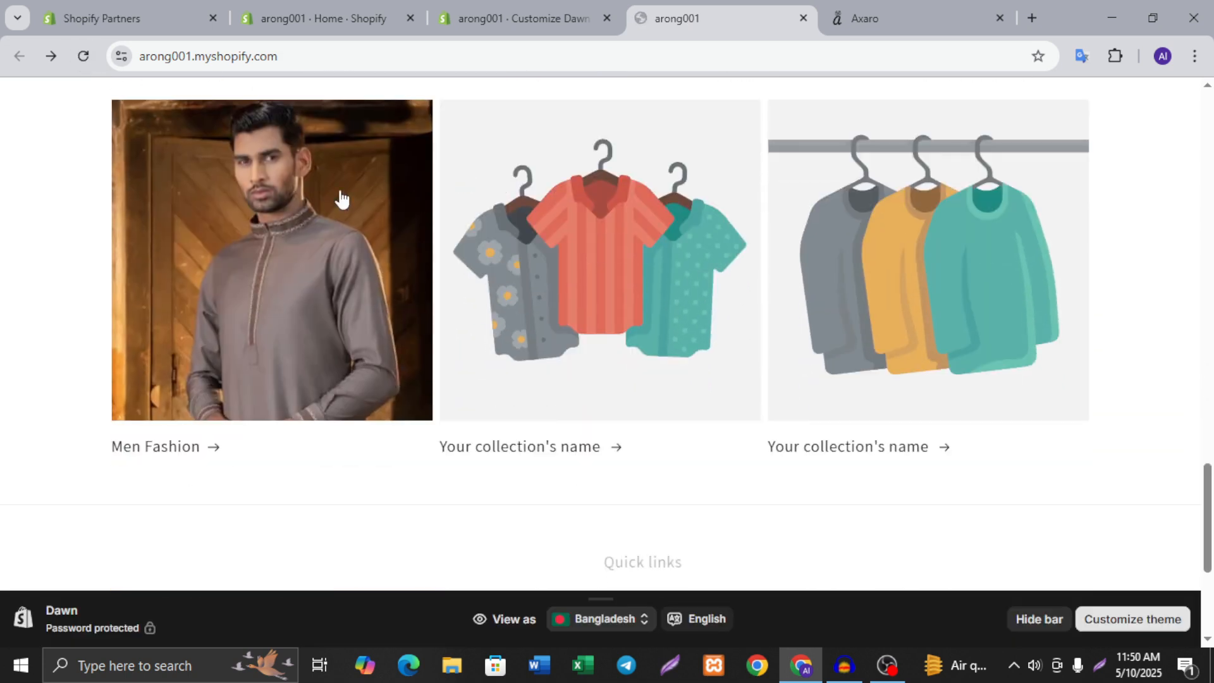
{"action": "scroll", "coordinate": [448, 233], "scroll_direction": "up", "scroll_amount": 2}
{"action": "scroll", "coordinate": [548, 272], "scroll_direction": "down", "scroll_amount": 5}
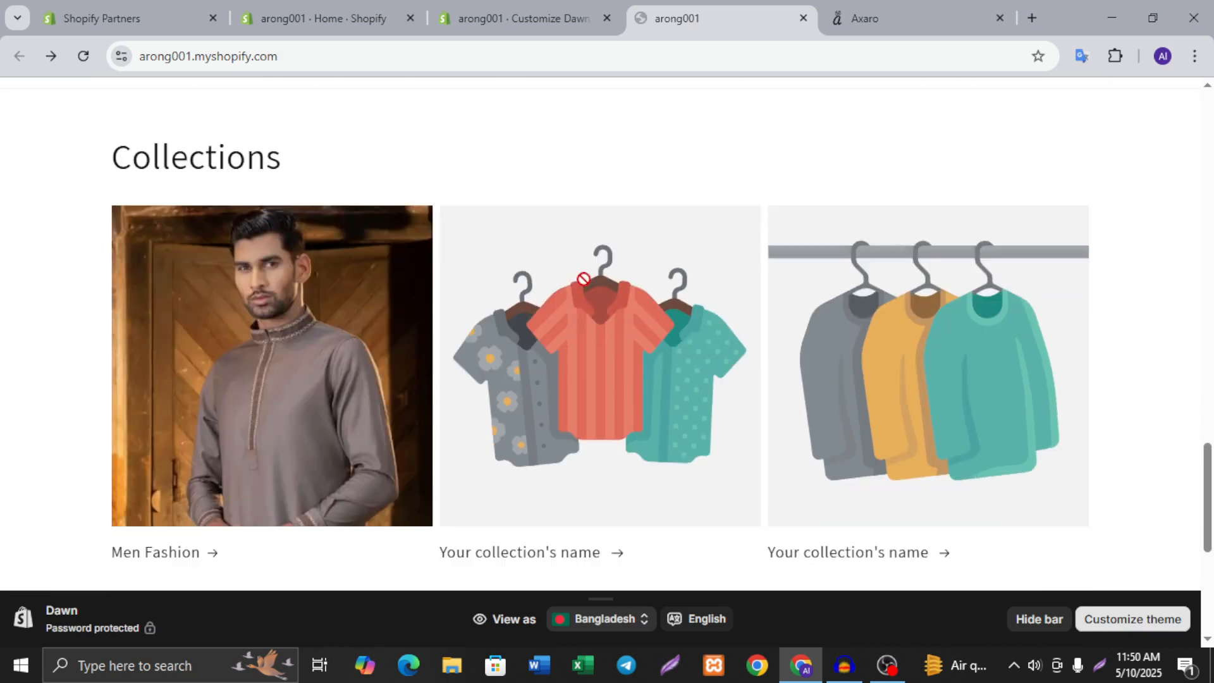
{"action": "scroll", "coordinate": [334, 297], "scroll_direction": "up", "scroll_amount": 3}
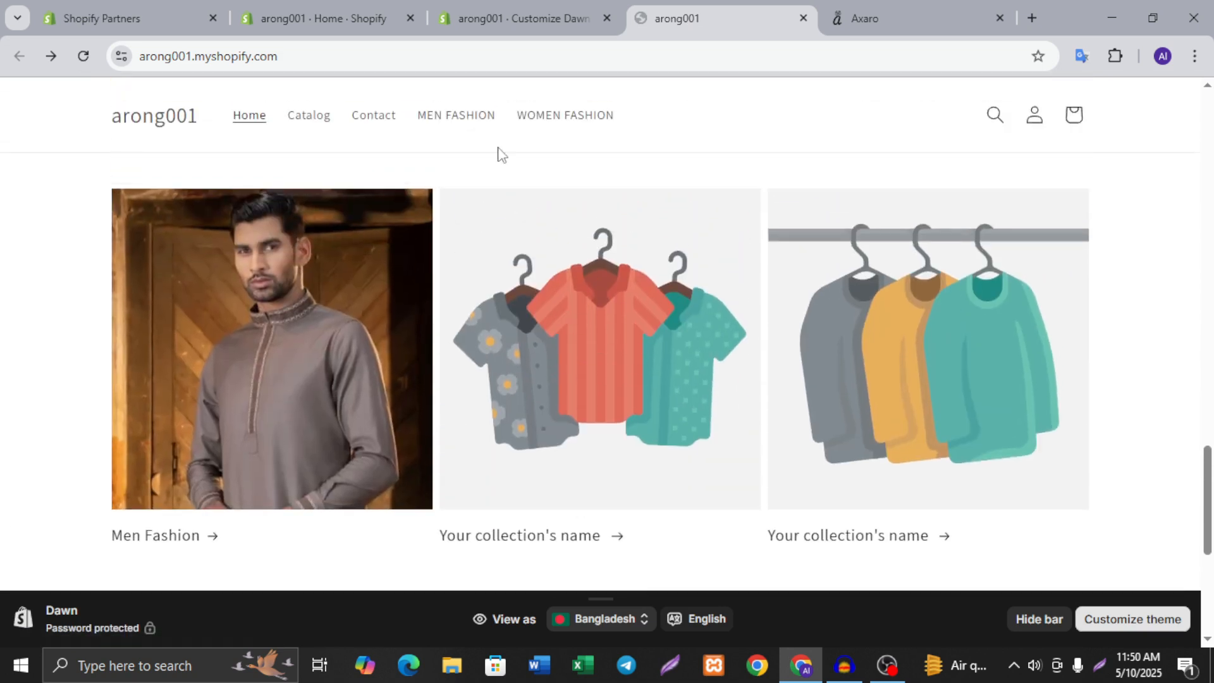
- Back in the theme editor, assign WOMEN FASHION to the second collection block of the Collection list section and save the theme
{"action": "left_click", "coordinate": [362, 17]}
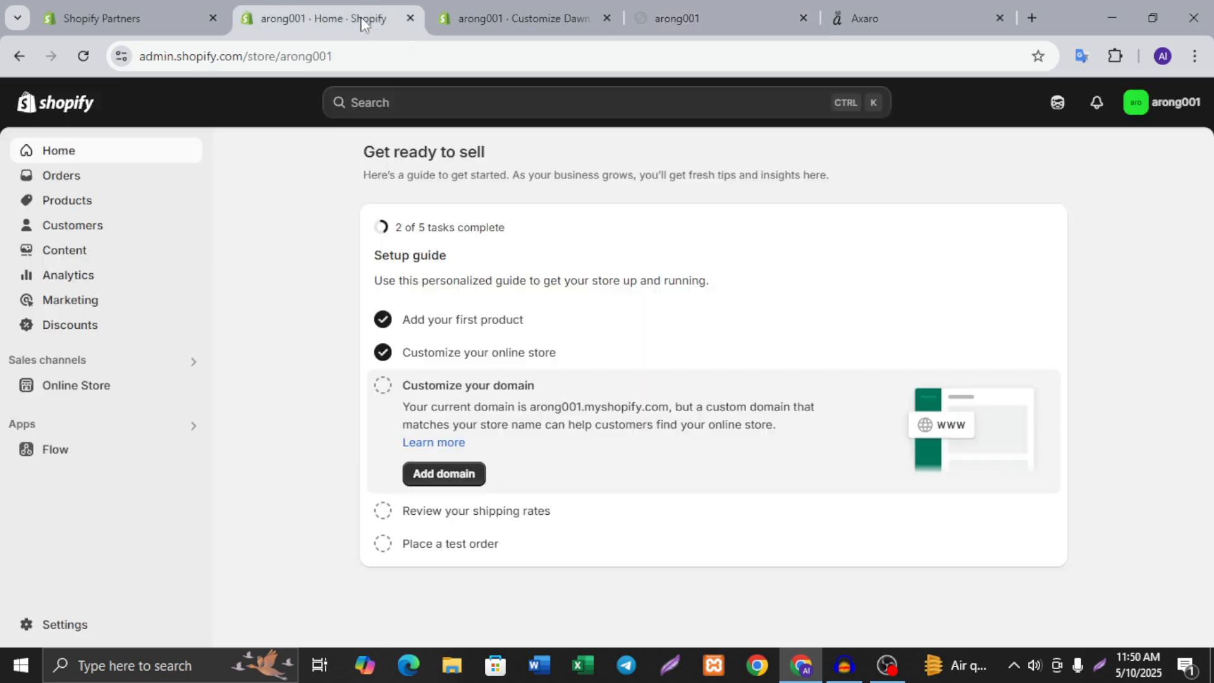
{"action": "left_click", "coordinate": [526, 23]}
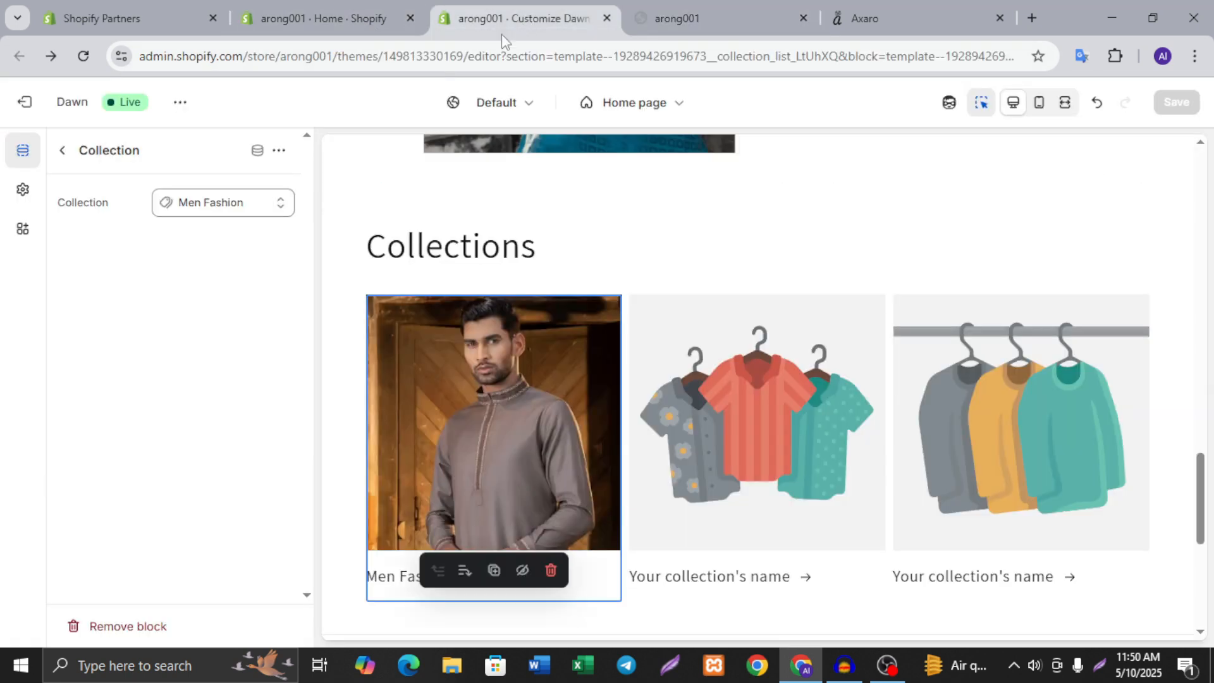
{"action": "left_click", "coordinate": [64, 152]}
{"action": "left_click", "coordinate": [778, 367]}
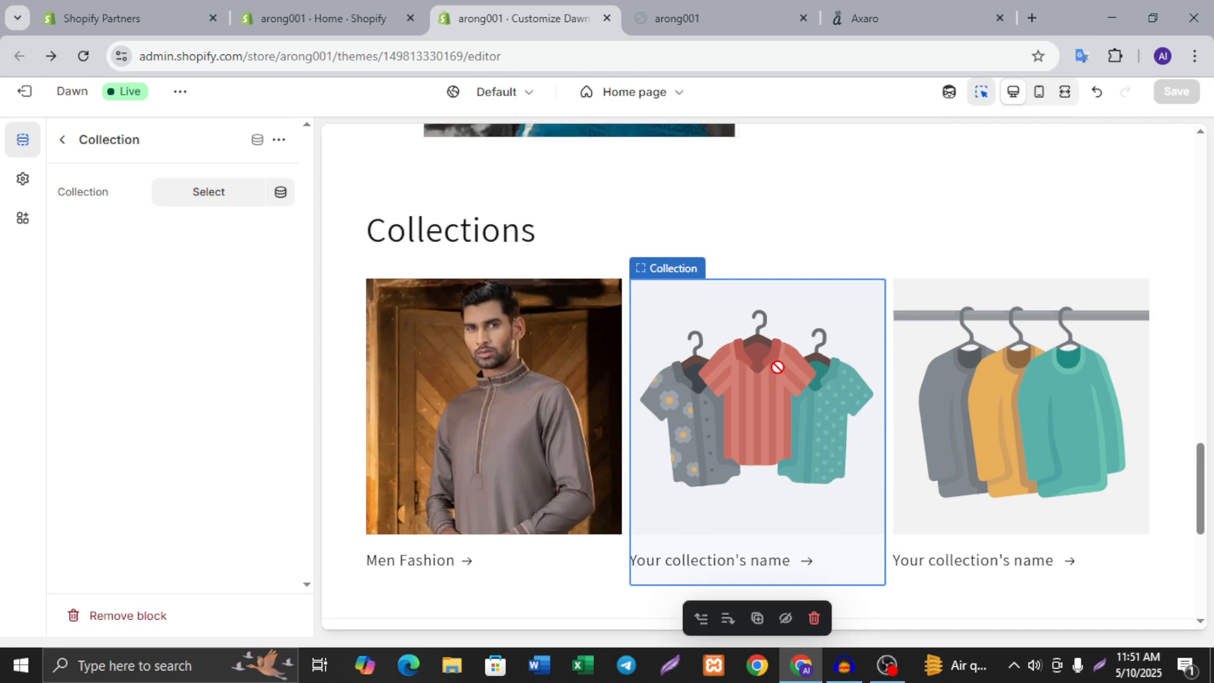
{"action": "left_click", "coordinate": [217, 202]}
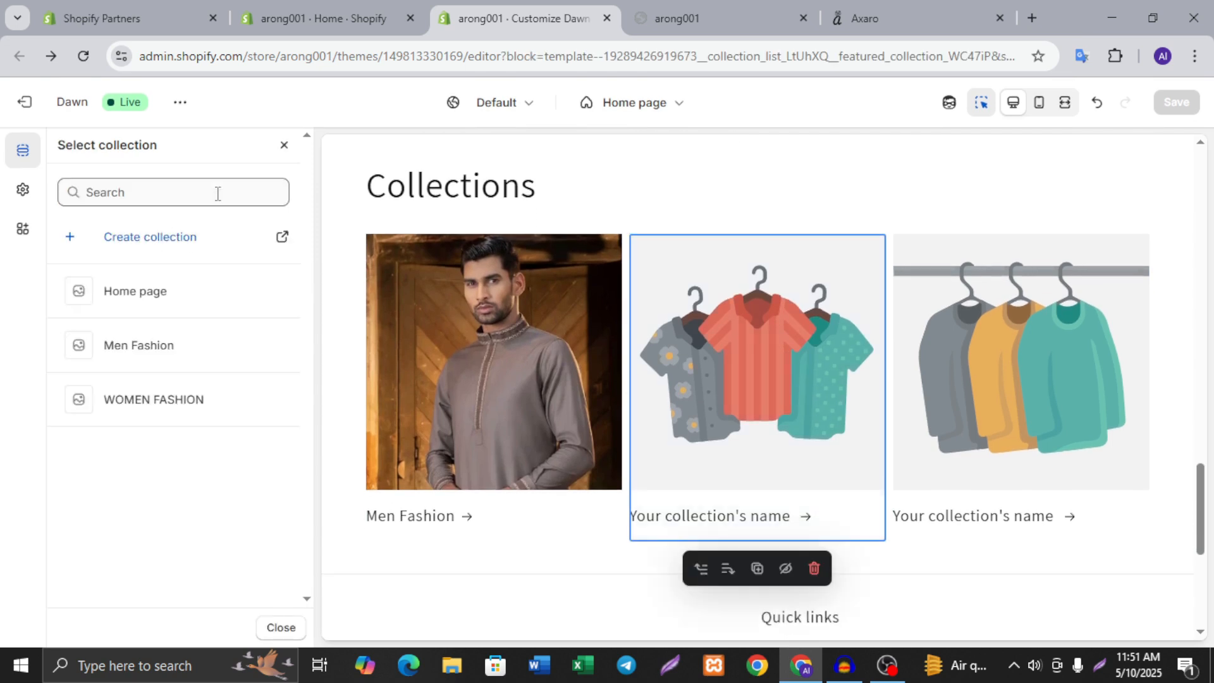
{"action": "left_click", "coordinate": [184, 397]}
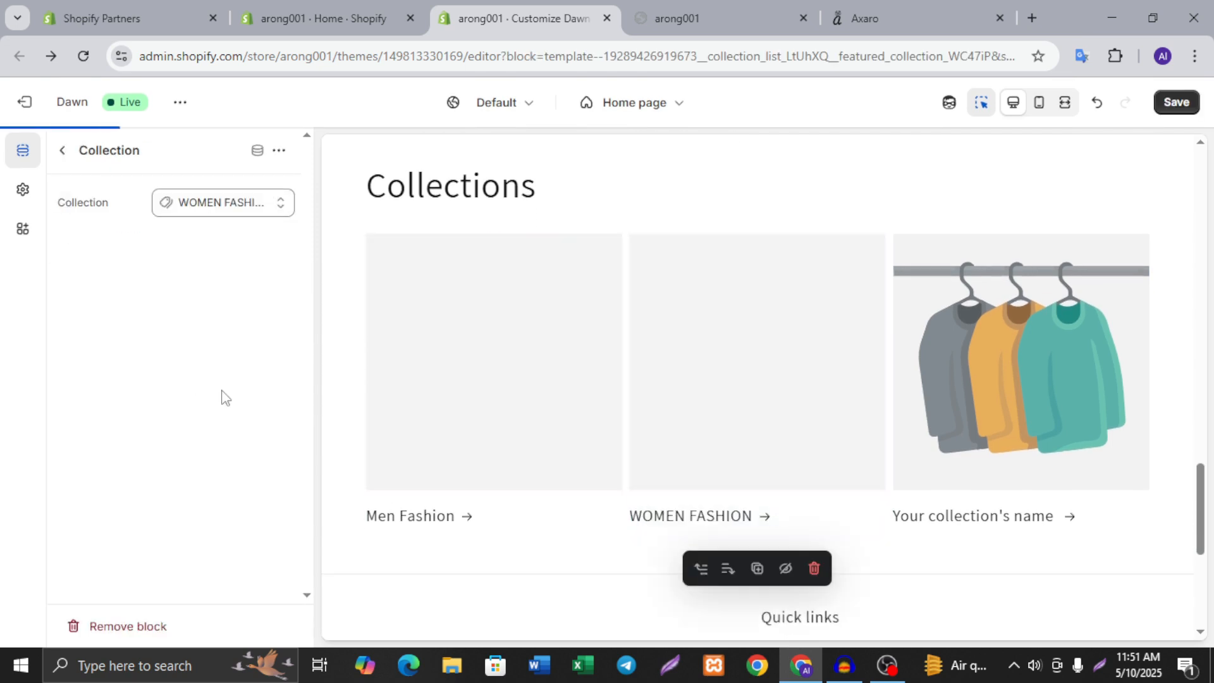
{"action": "left_click", "coordinate": [1176, 102]}
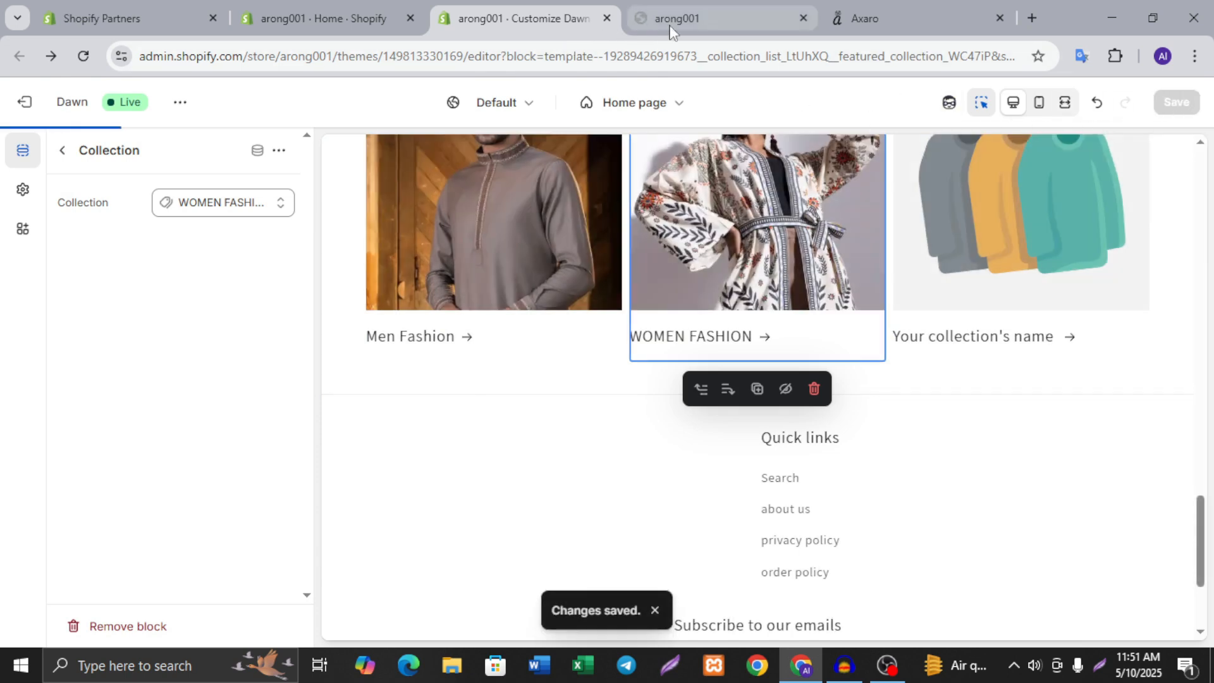
- Reload the arong001 storefront home page and check the WOMEN FASHION tile in the Collections section
{"action": "left_click", "coordinate": [690, 18]}
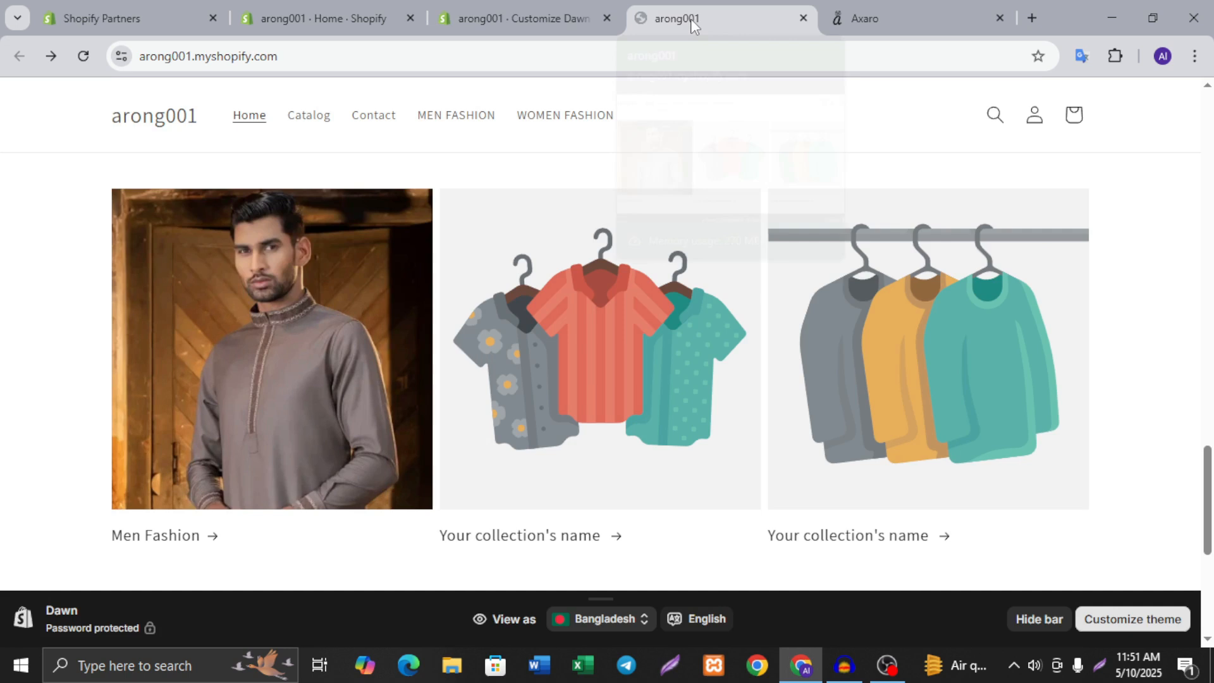
{"action": "left_click", "coordinate": [83, 55]}
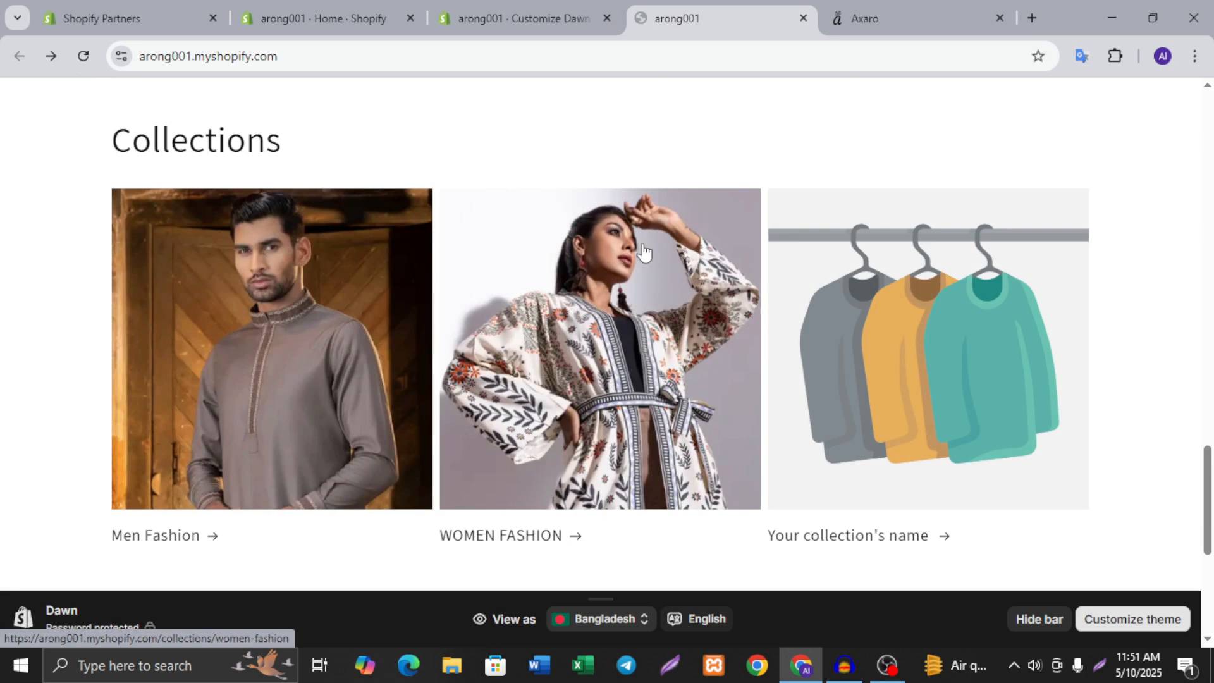
{"action": "left_click_drag", "start_coordinate": [612, 279], "coordinate": [780, 283]}
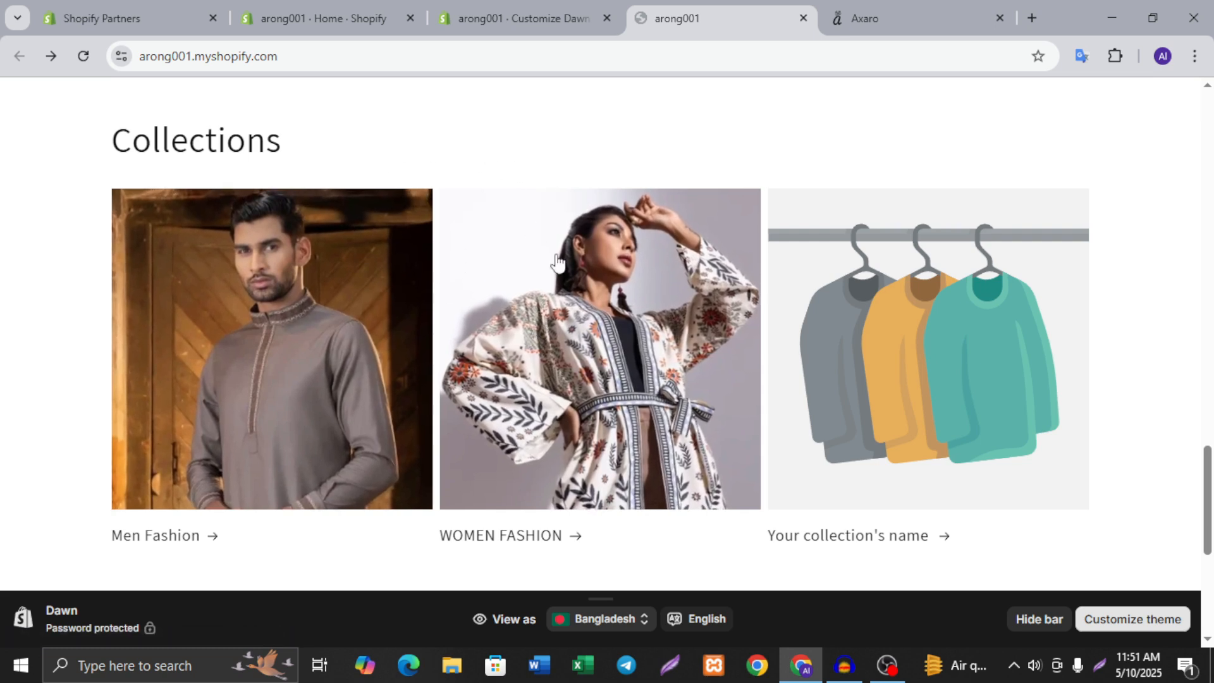
{"action": "left_click_drag", "start_coordinate": [520, 278], "coordinate": [928, 363]}
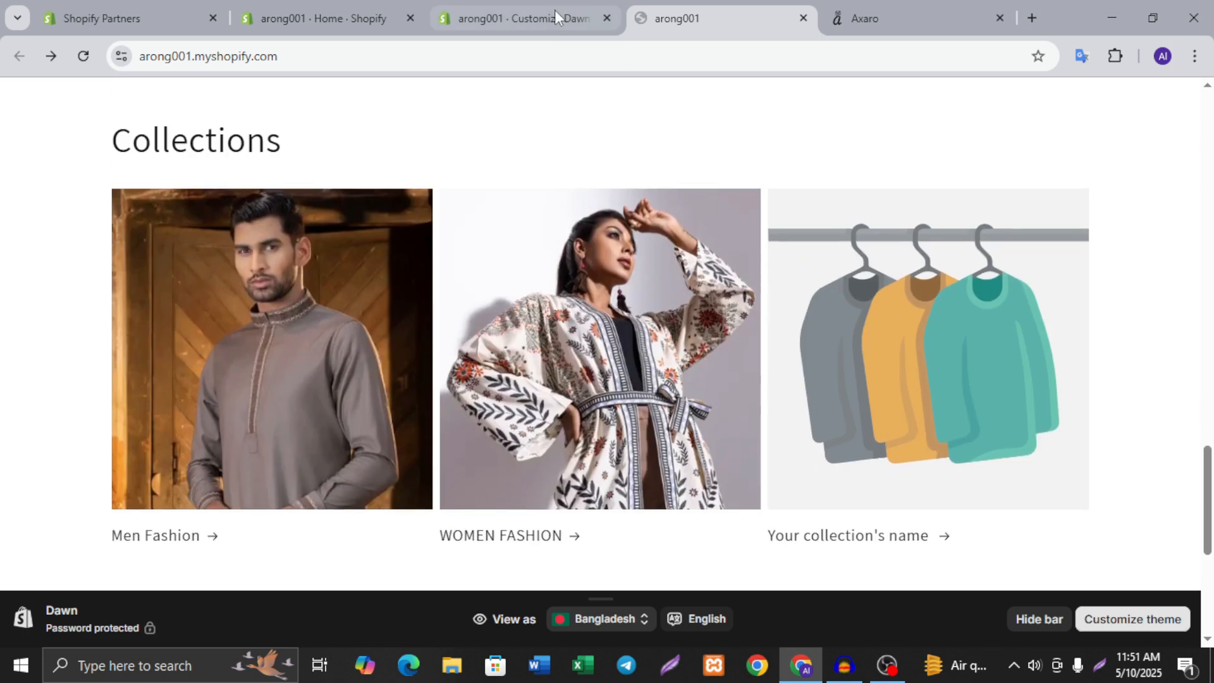
- Back in the theme editor, add an Image with text section to the home page template below the Collection list section
{"action": "left_click", "coordinate": [555, 12]}
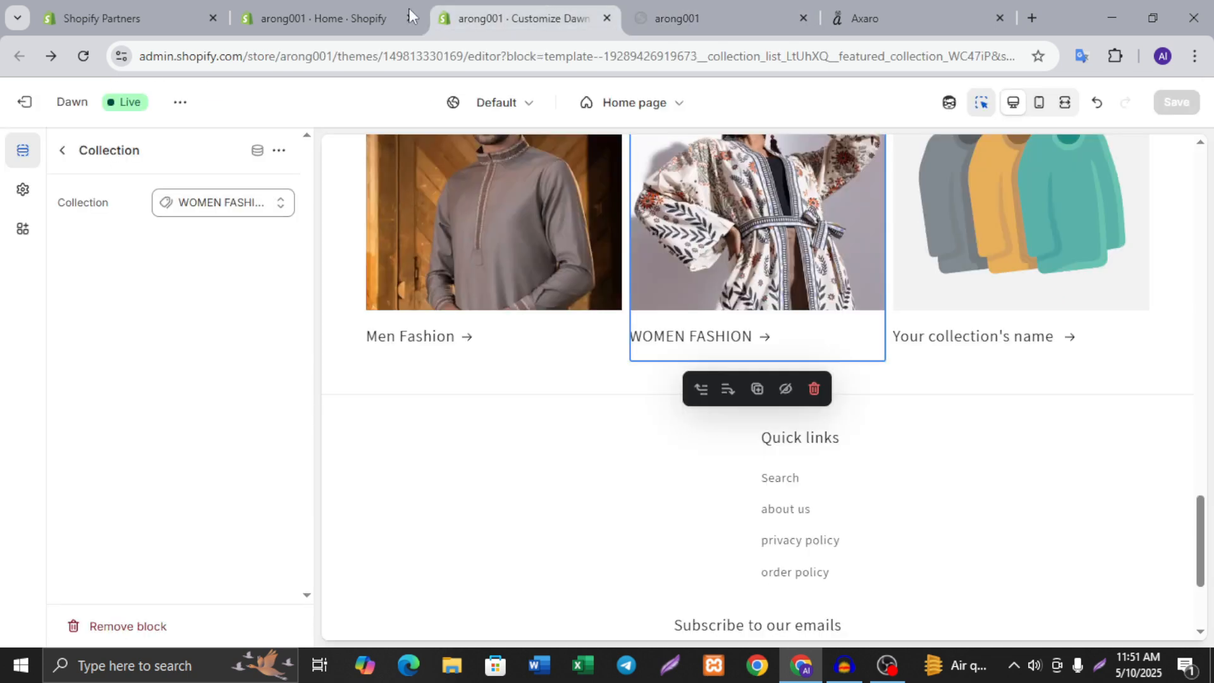
{"action": "left_click", "coordinate": [63, 152]}
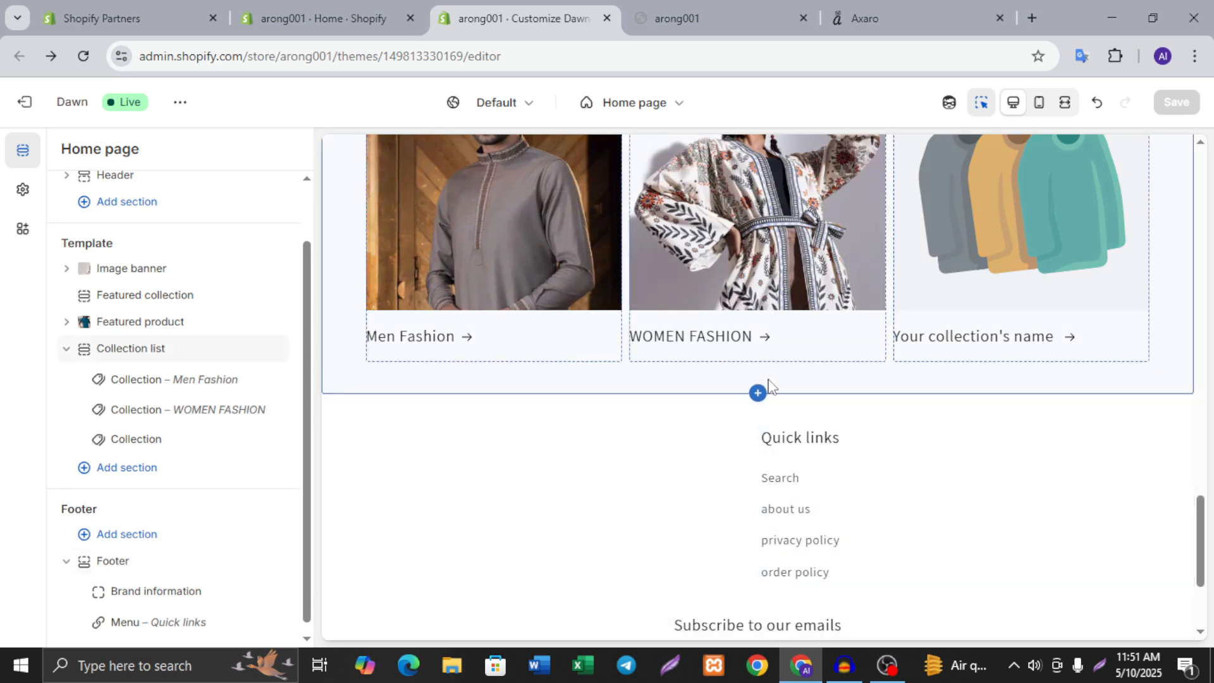
{"action": "left_click", "coordinate": [758, 395]}
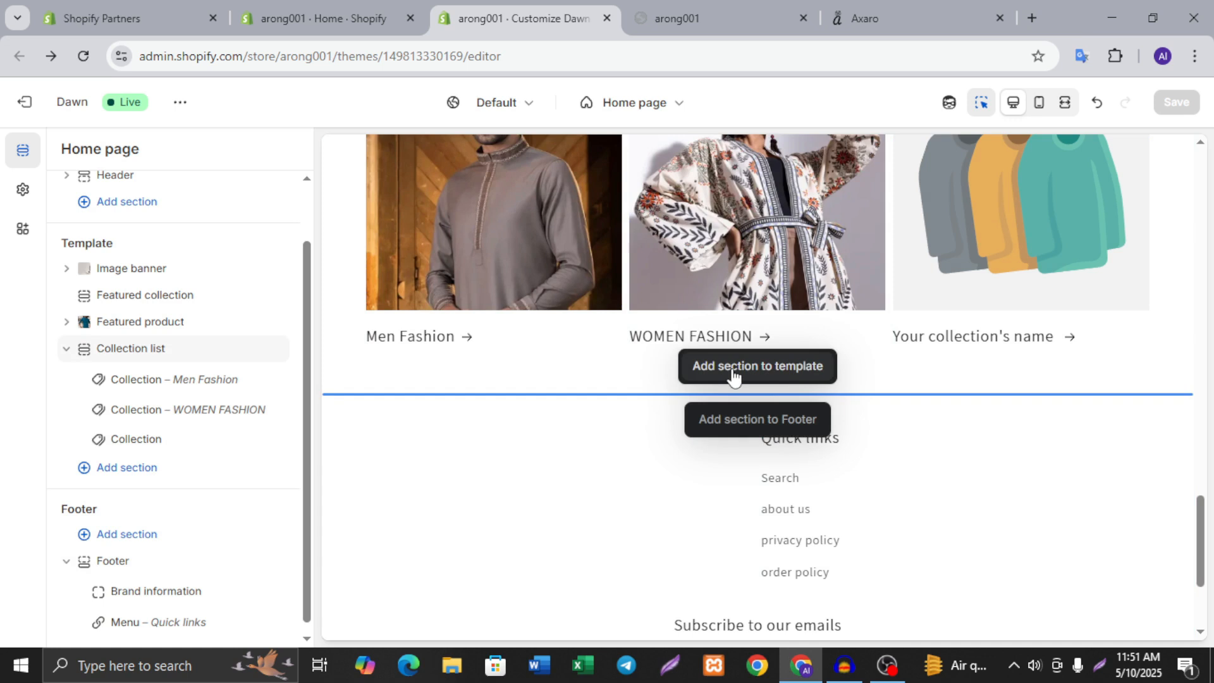
{"action": "left_click", "coordinate": [769, 378]}
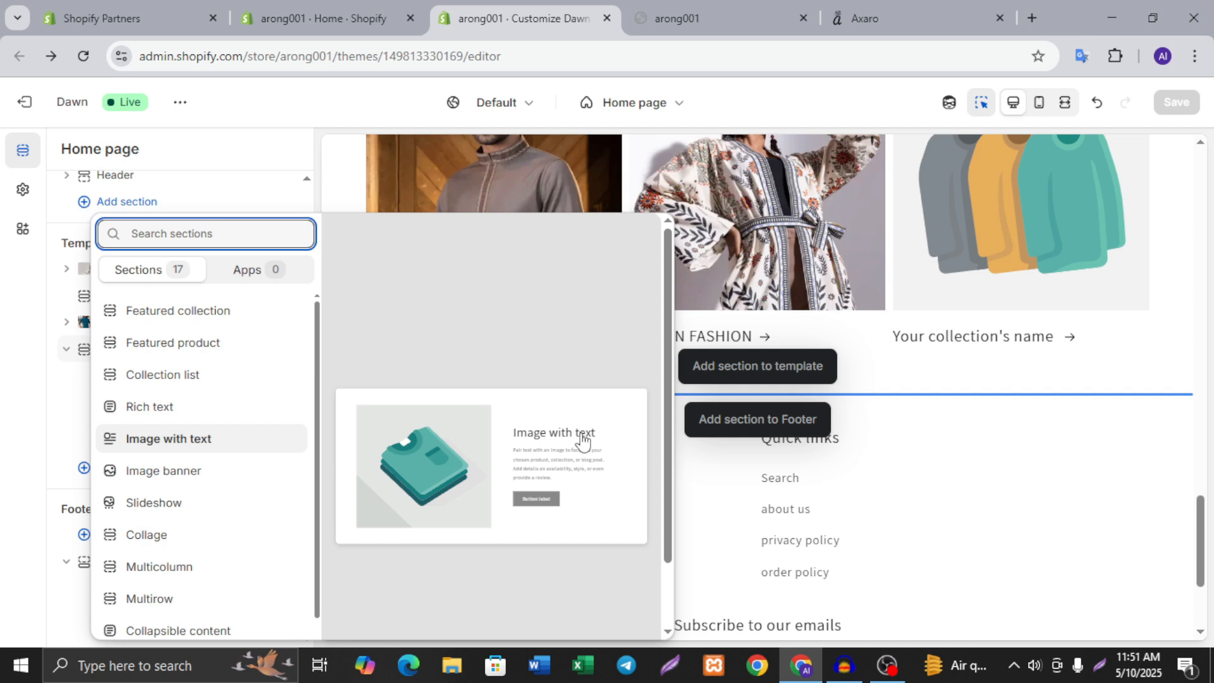
{"action": "left_click", "coordinate": [182, 447]}
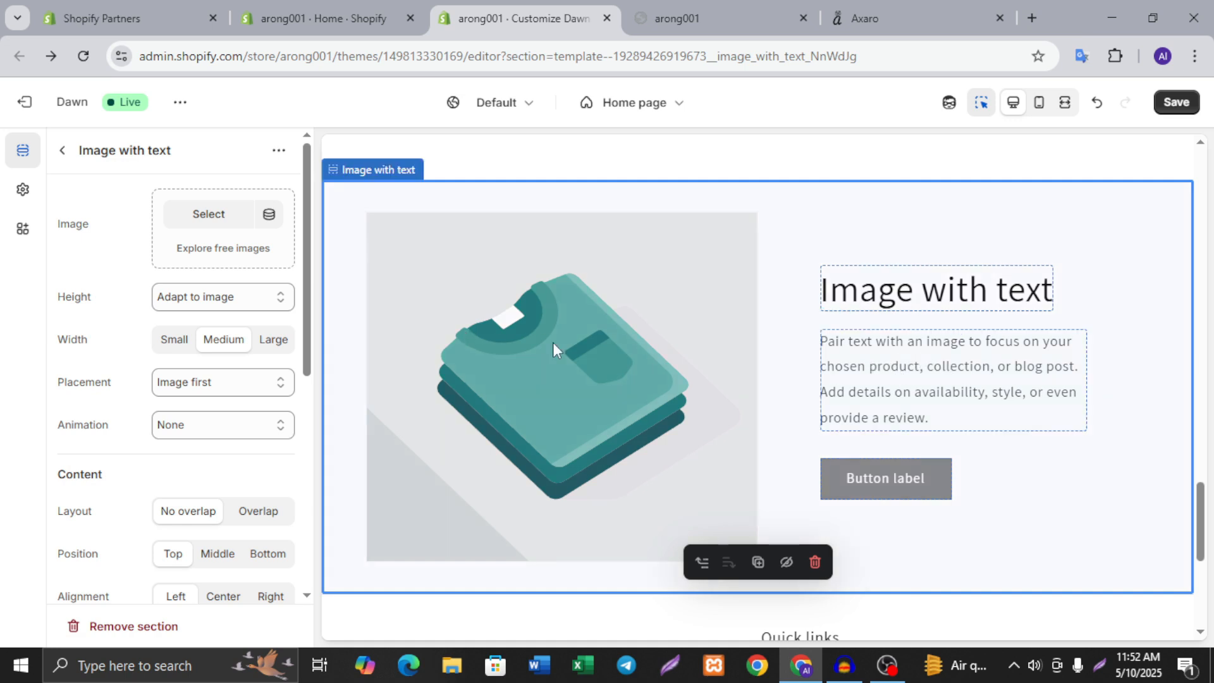
{"action": "left_click", "coordinate": [209, 218]}
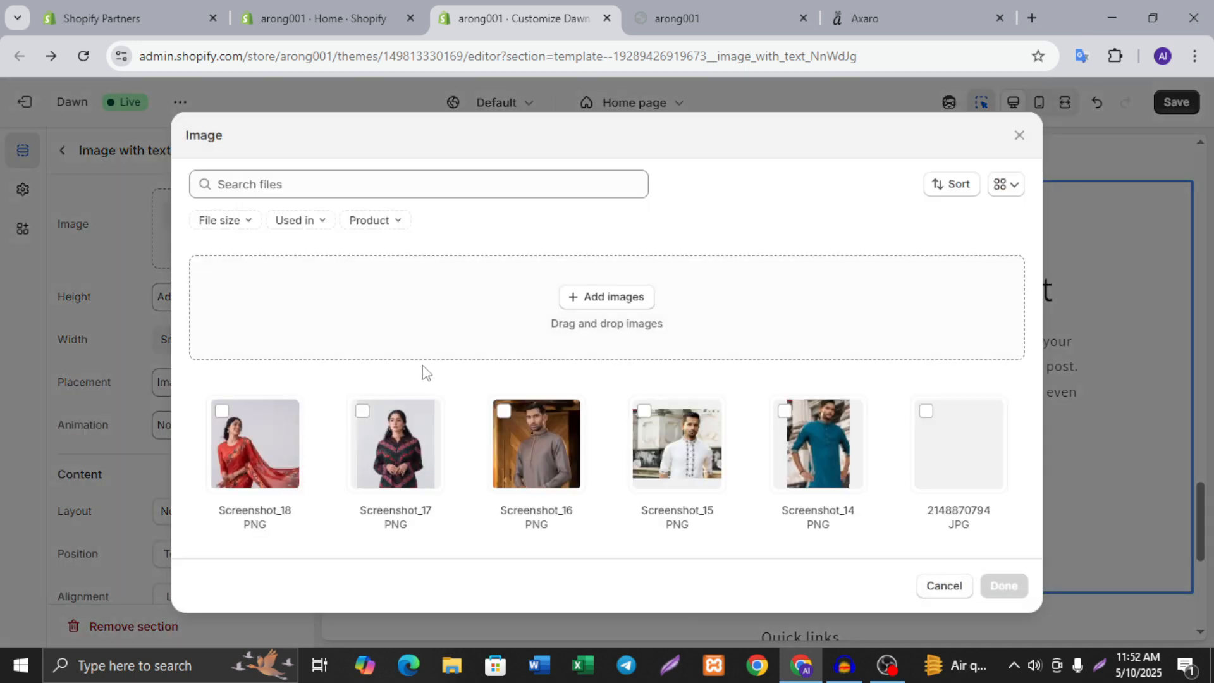
{"action": "left_click", "coordinate": [1020, 136]}
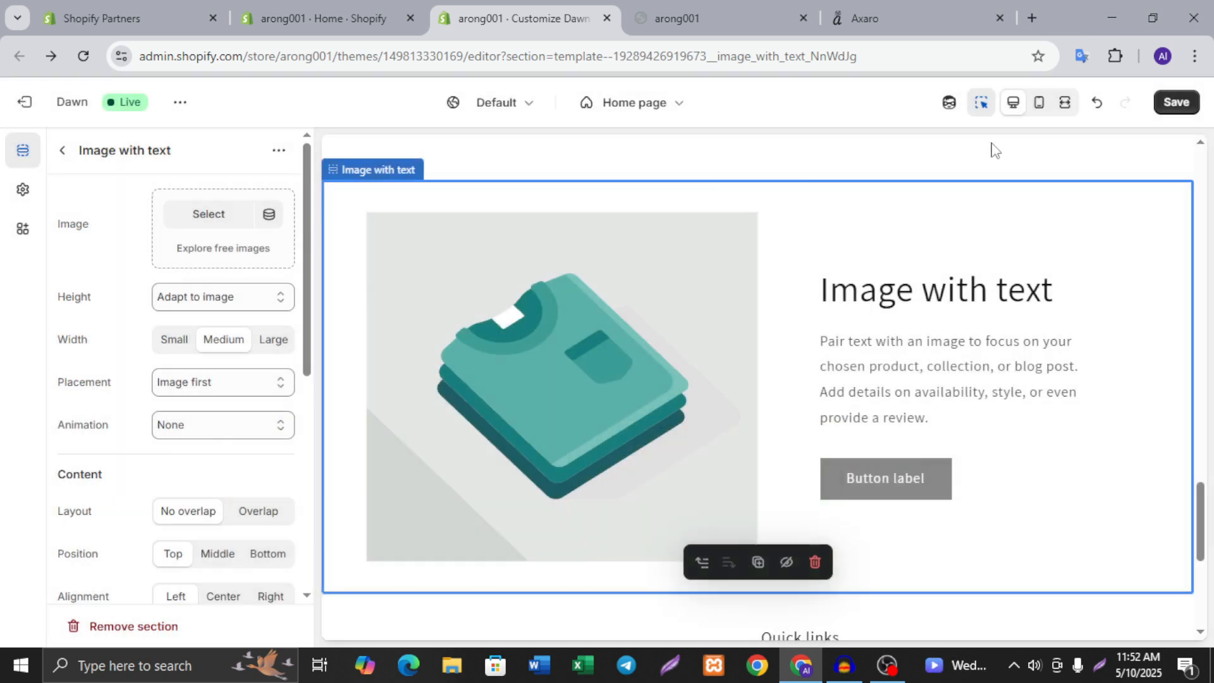
{"action": "left_click", "coordinate": [226, 220]}
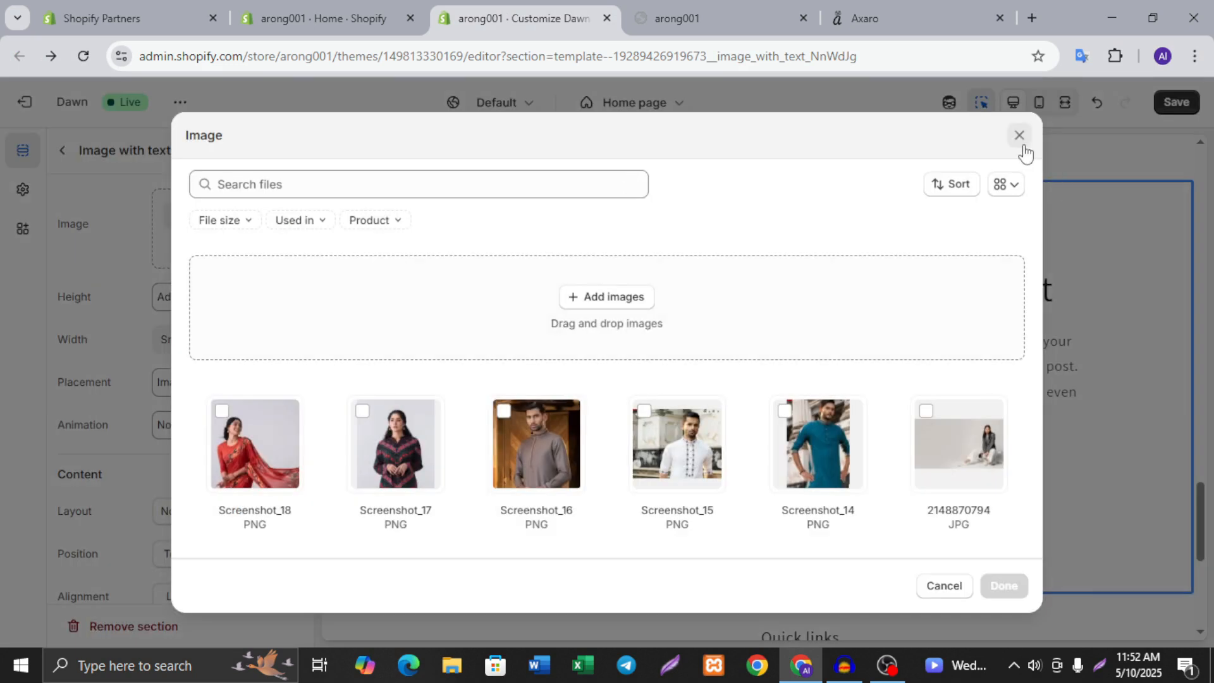
{"action": "left_click", "coordinate": [1020, 135]}
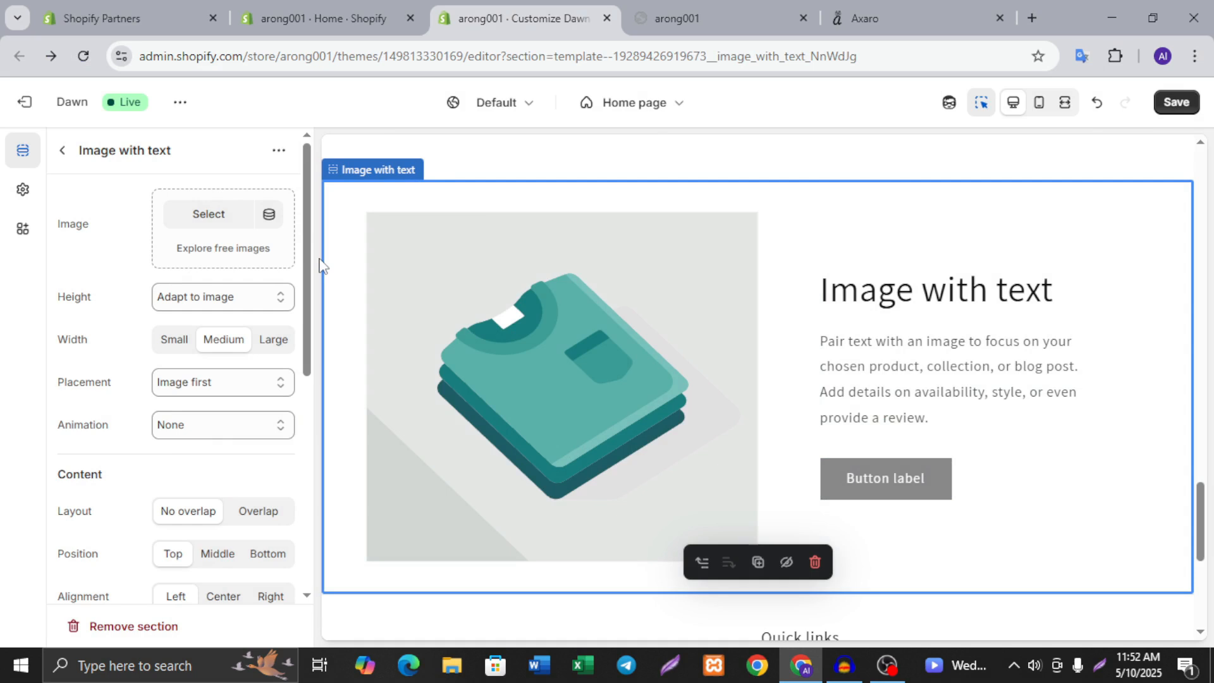
- Use the existing file Screenshot_18 as the image of the Image with text section
{"action": "left_click", "coordinate": [218, 227]}
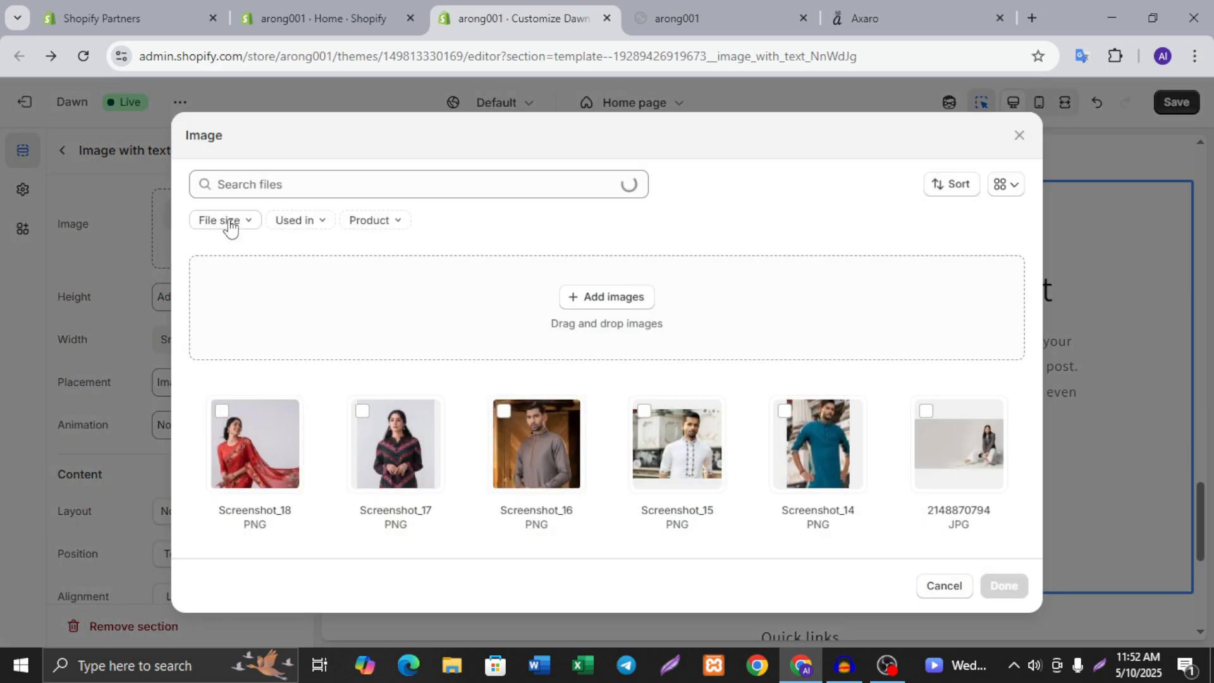
{"action": "left_click", "coordinate": [222, 411]}
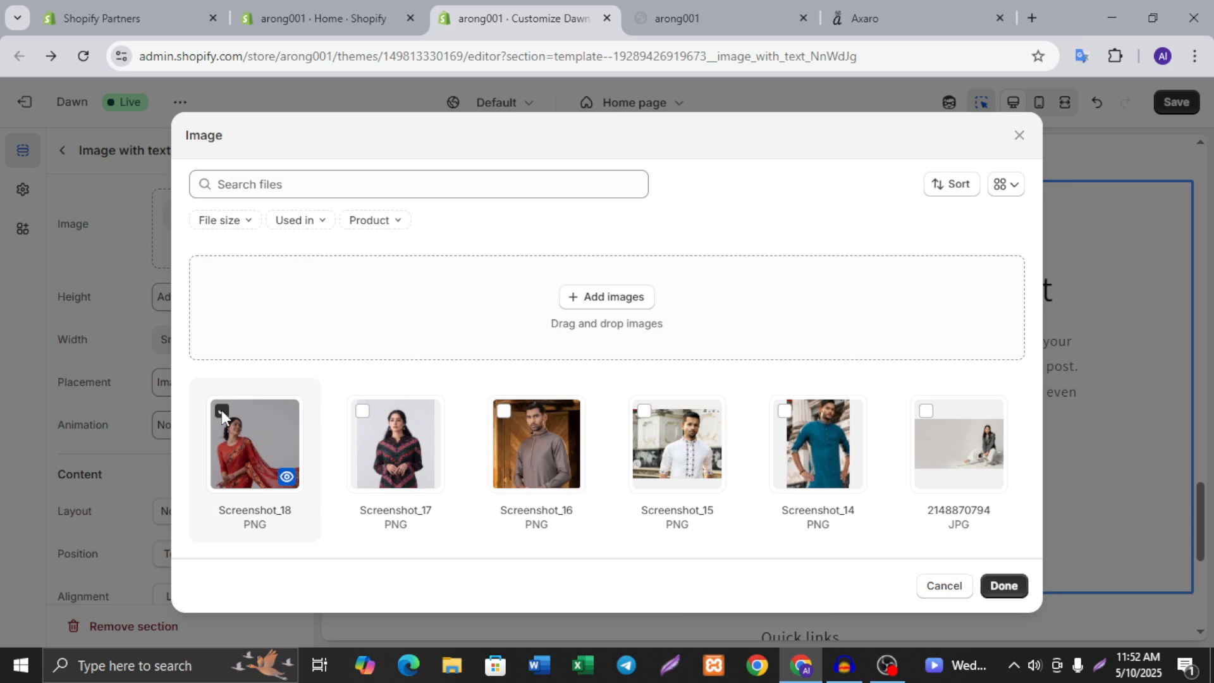
{"action": "left_click", "coordinate": [1005, 586]}
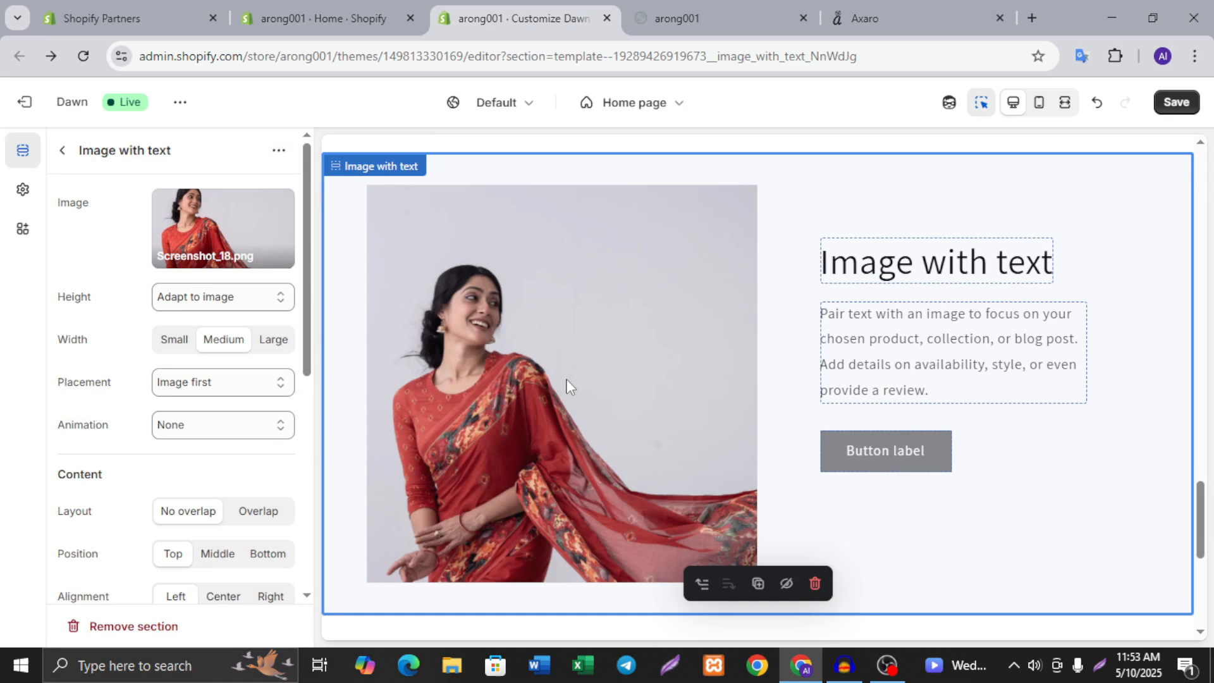
- Open the section's Heading block for editing and copy the "Signature Polo Bundle" title from Axaro's Signature Polo page
{"action": "left_click", "coordinate": [982, 275]}
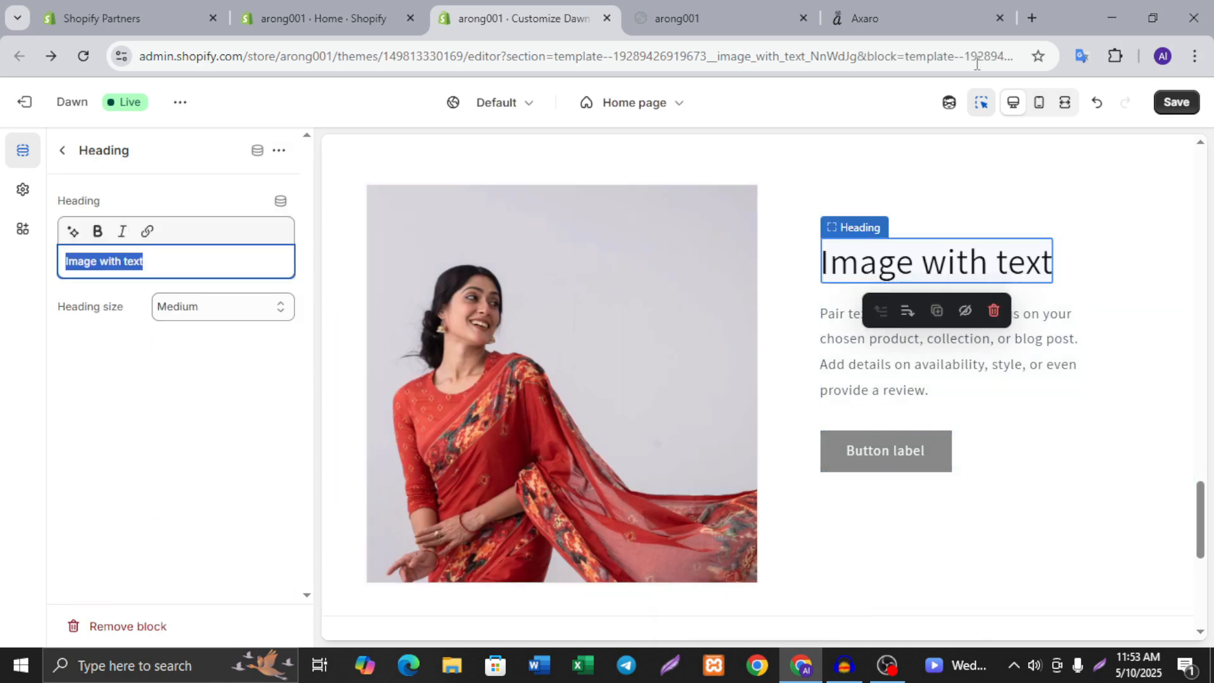
{"action": "left_click", "coordinate": [885, 19]}
{"action": "left_click", "coordinate": [691, 349]}
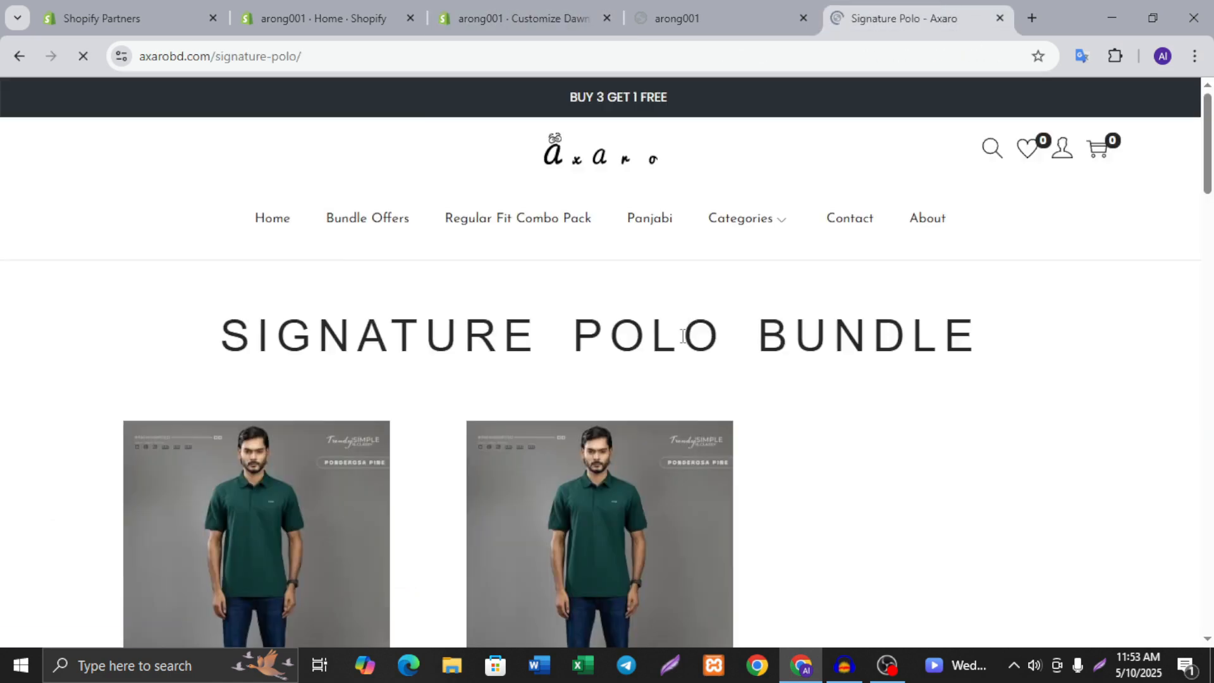
{"action": "left_click_drag", "start_coordinate": [1001, 353], "coordinate": [218, 346]}
{"action": "right_click", "coordinate": [277, 347]}
{"action": "left_click", "coordinate": [319, 365]}
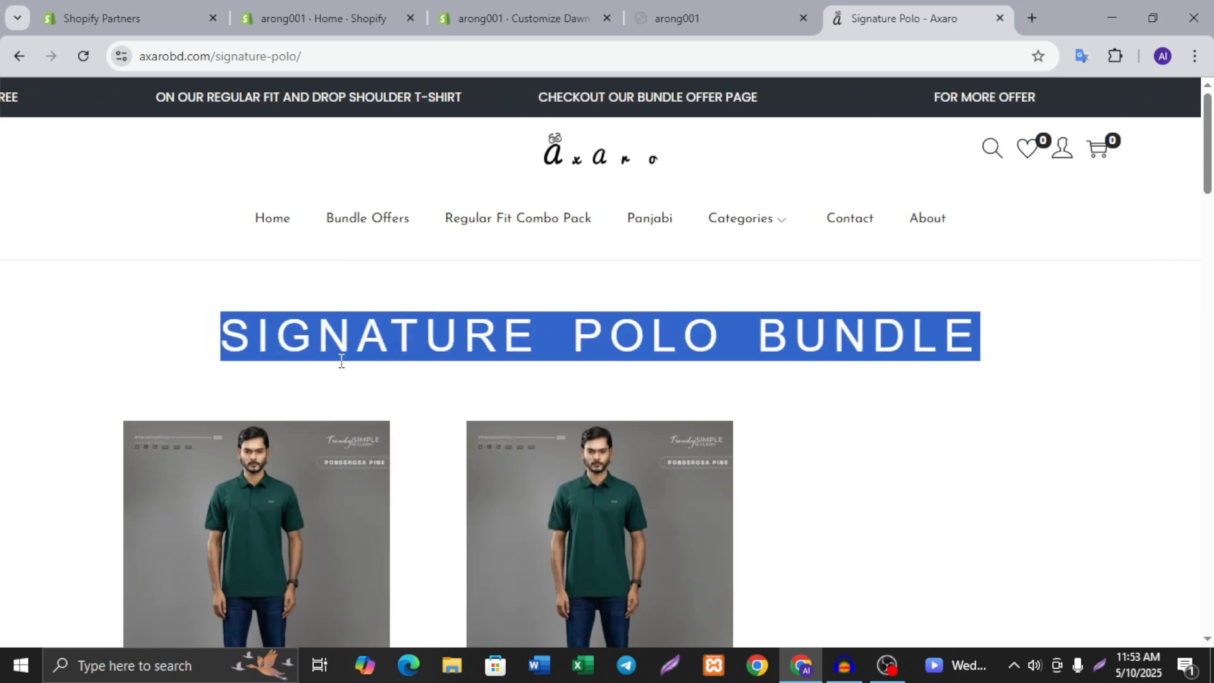
- In the theme editor, replace the Image with text heading with the copied text "Signature Polo Bundle" and save the theme
{"action": "left_click", "coordinate": [600, 26]}
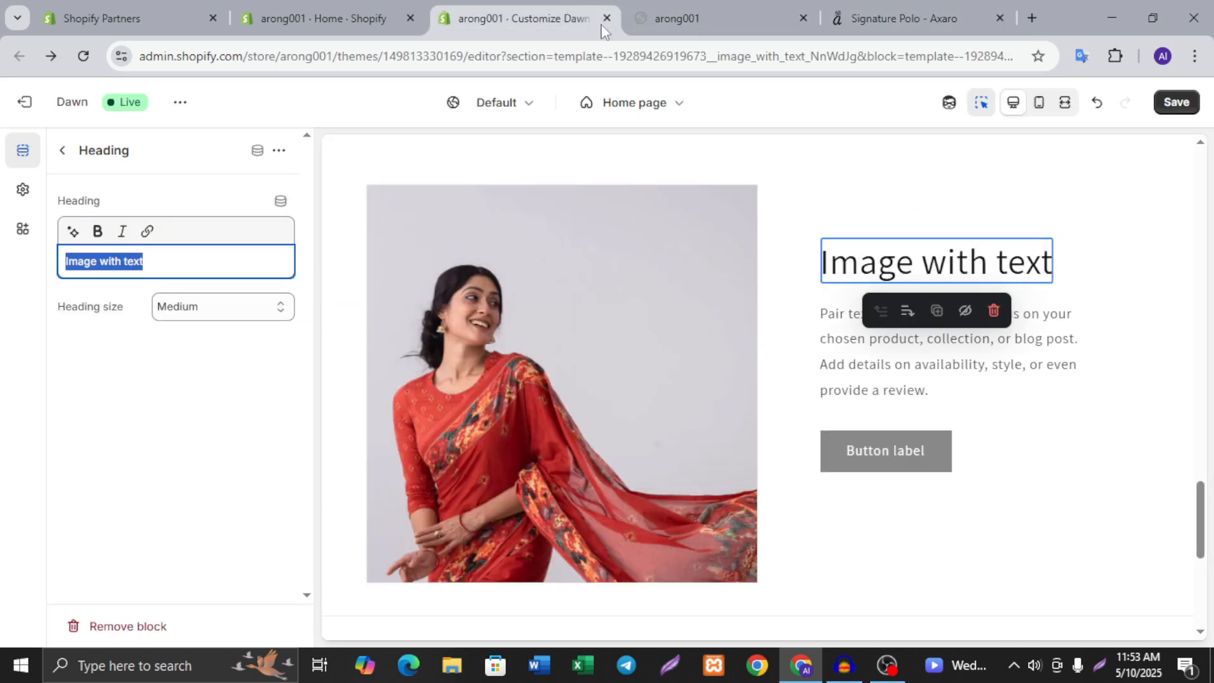
{"action": "double_click", "coordinate": [1046, 265]}
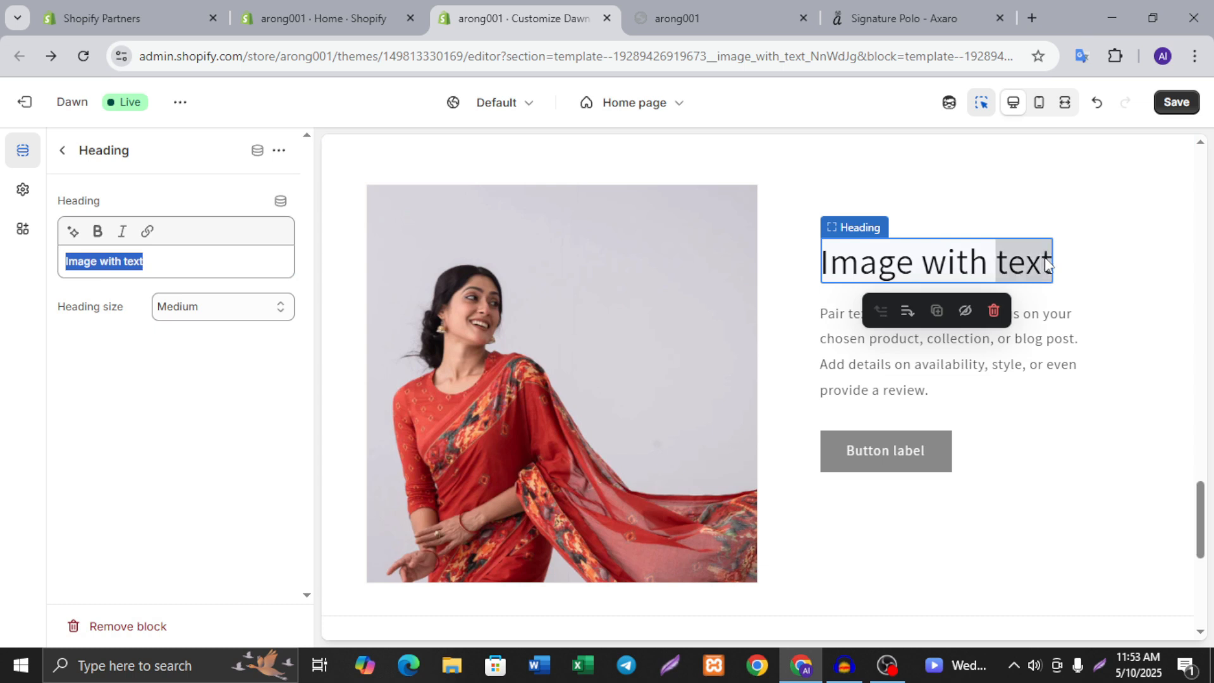
{"action": "left_click_drag", "start_coordinate": [142, 263], "coordinate": [78, 258]}
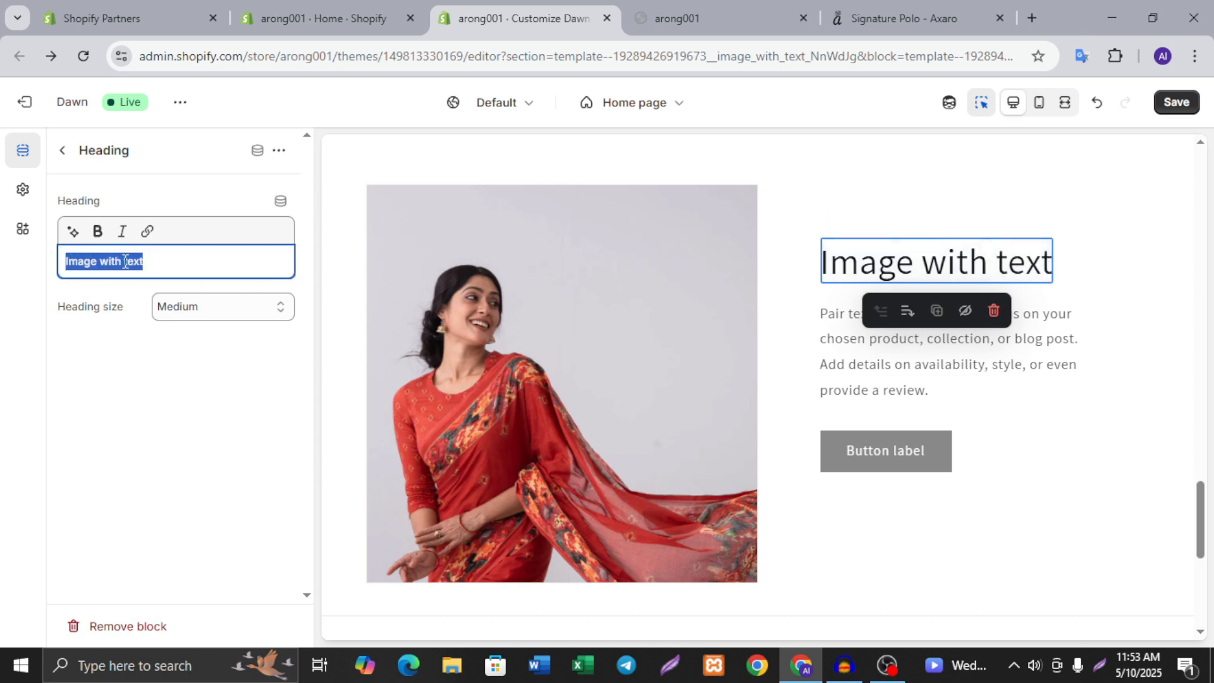
{"action": "right_click", "coordinate": [124, 261]}
{"action": "left_click", "coordinate": [179, 289]}
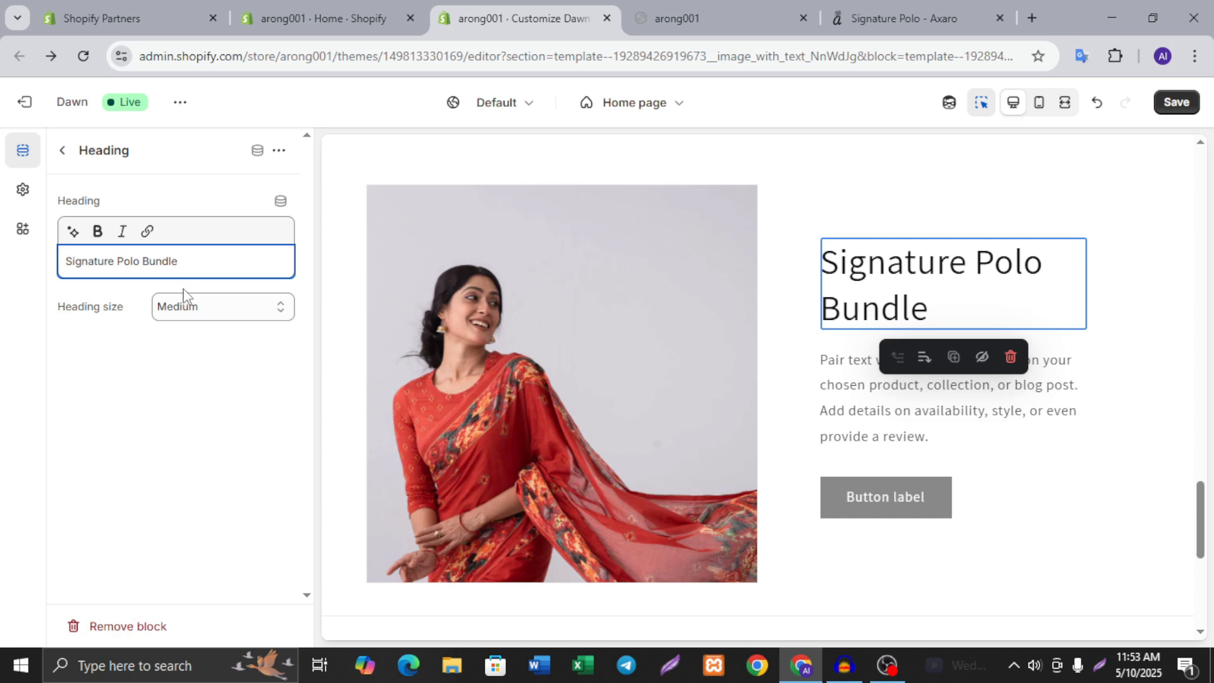
{"action": "left_click", "coordinate": [852, 213]}
{"action": "scroll", "coordinate": [1130, 180], "scroll_direction": "up", "scroll_amount": 3}
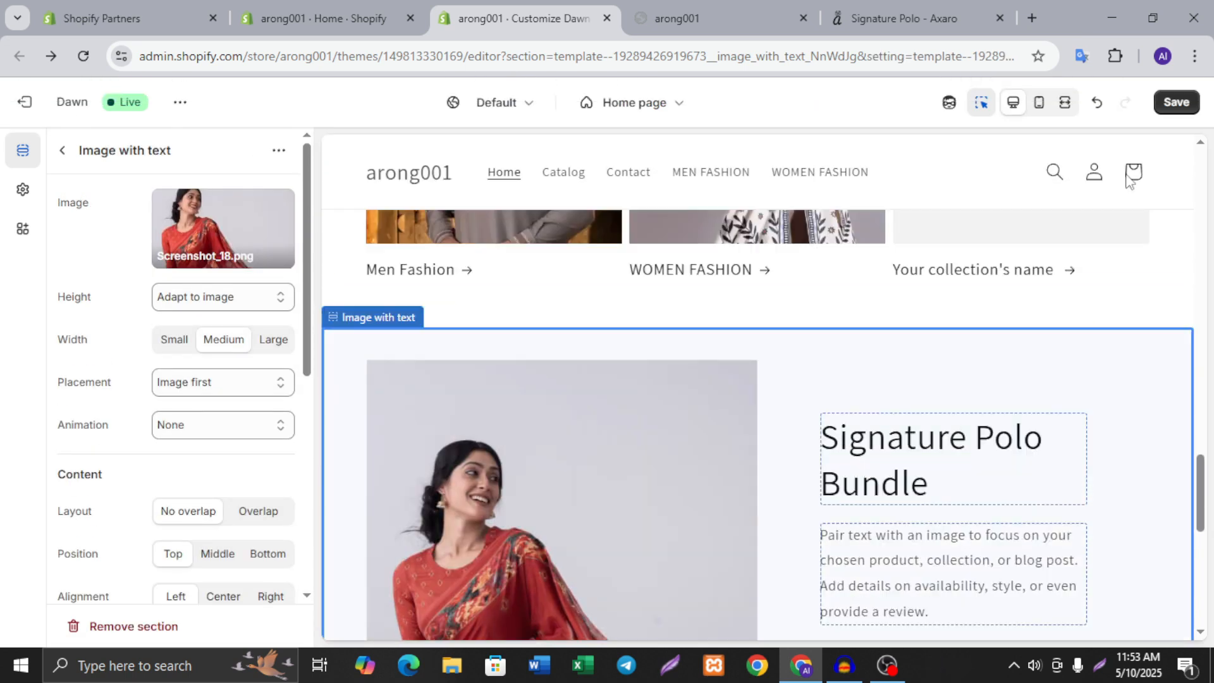
{"action": "left_click", "coordinate": [1174, 103]}
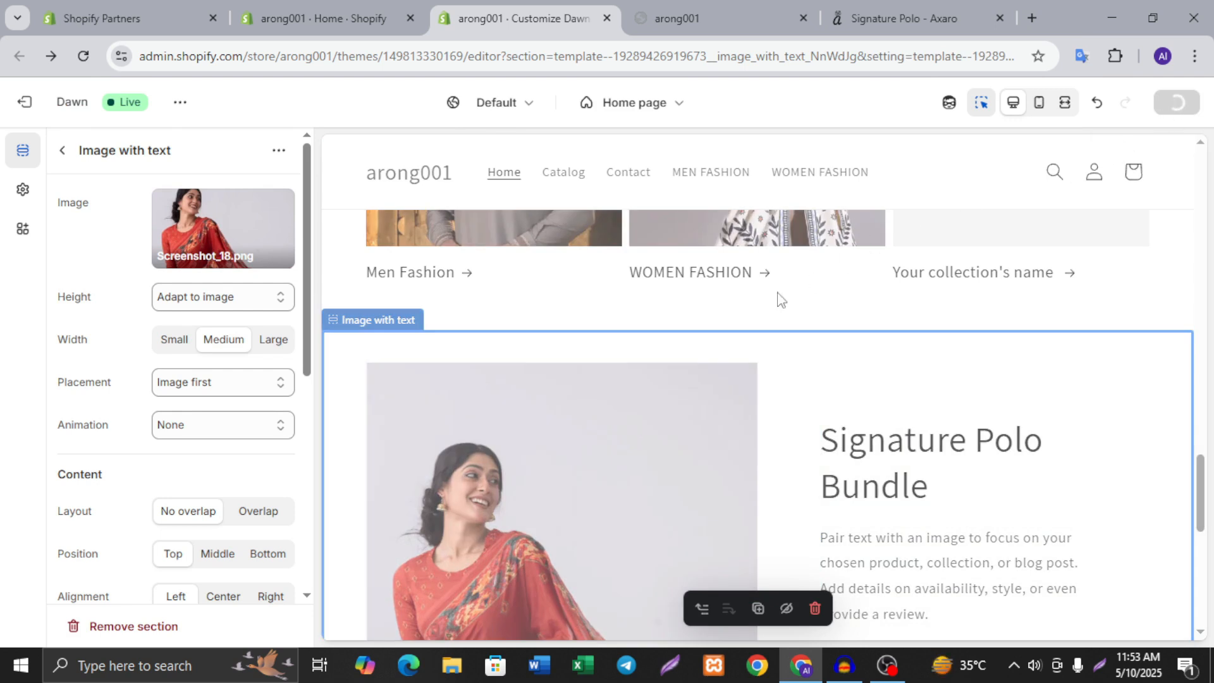
- Reload the arong001 storefront home page and check the Image with text section below the collections
{"action": "left_click", "coordinate": [726, 19]}
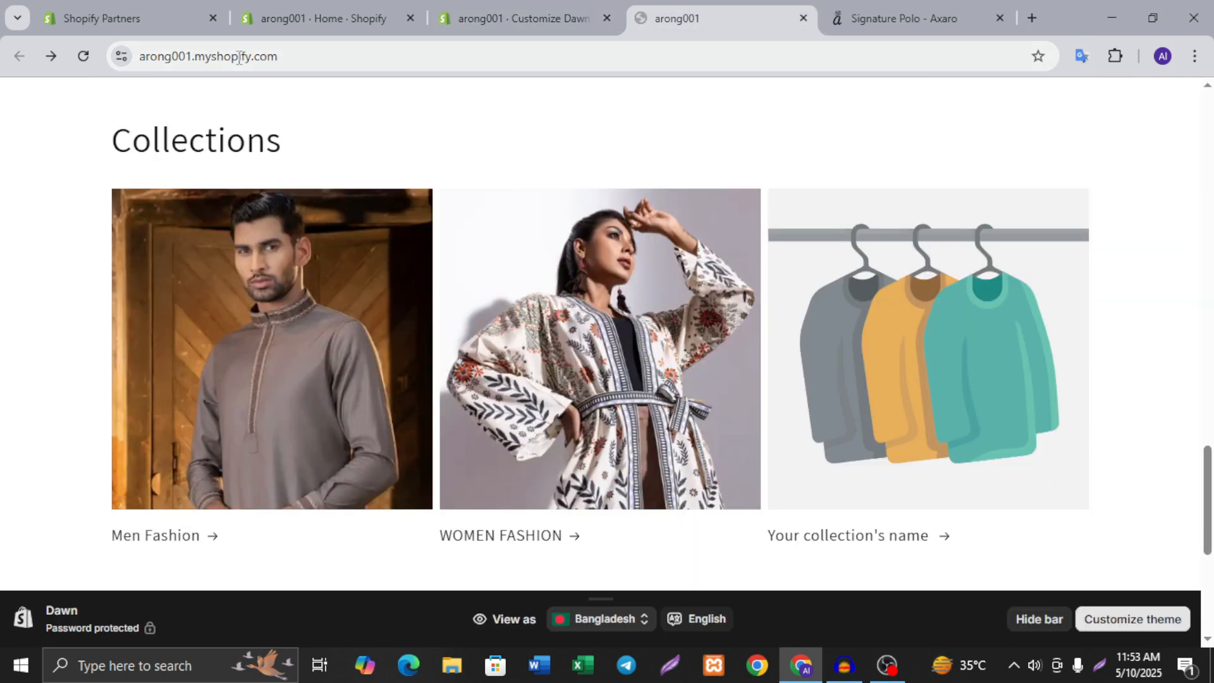
{"action": "left_click", "coordinate": [90, 56]}
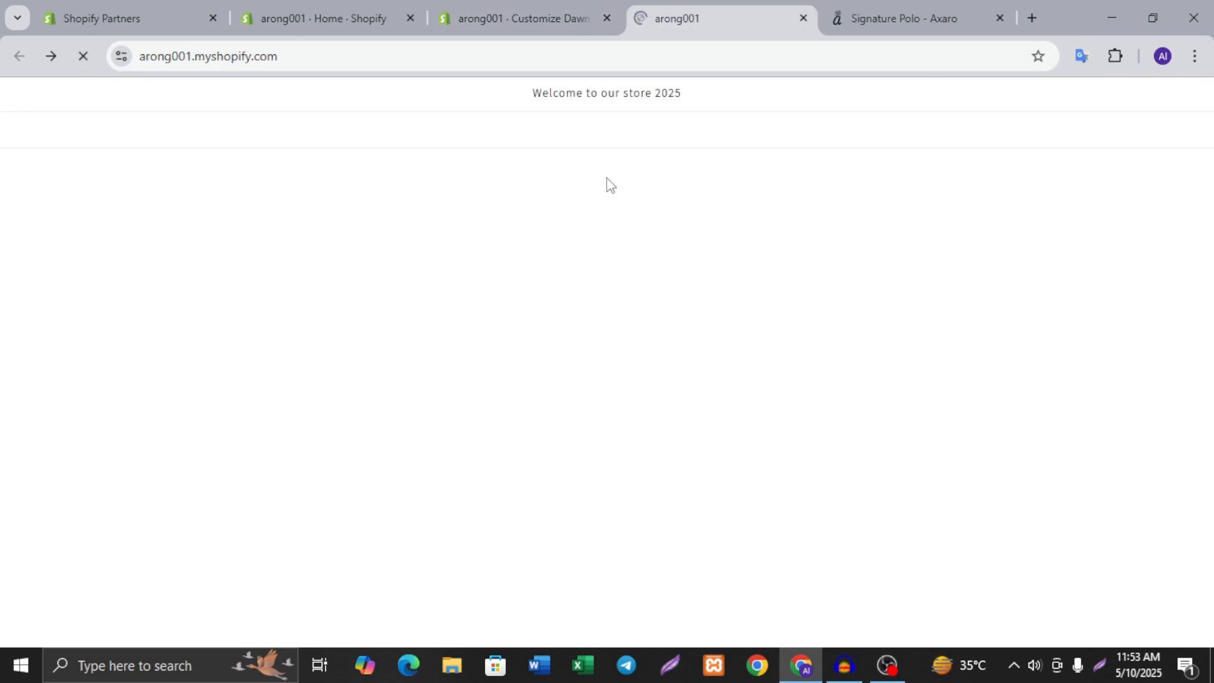
{"action": "scroll", "coordinate": [641, 292], "scroll_direction": "down", "scroll_amount": 20}
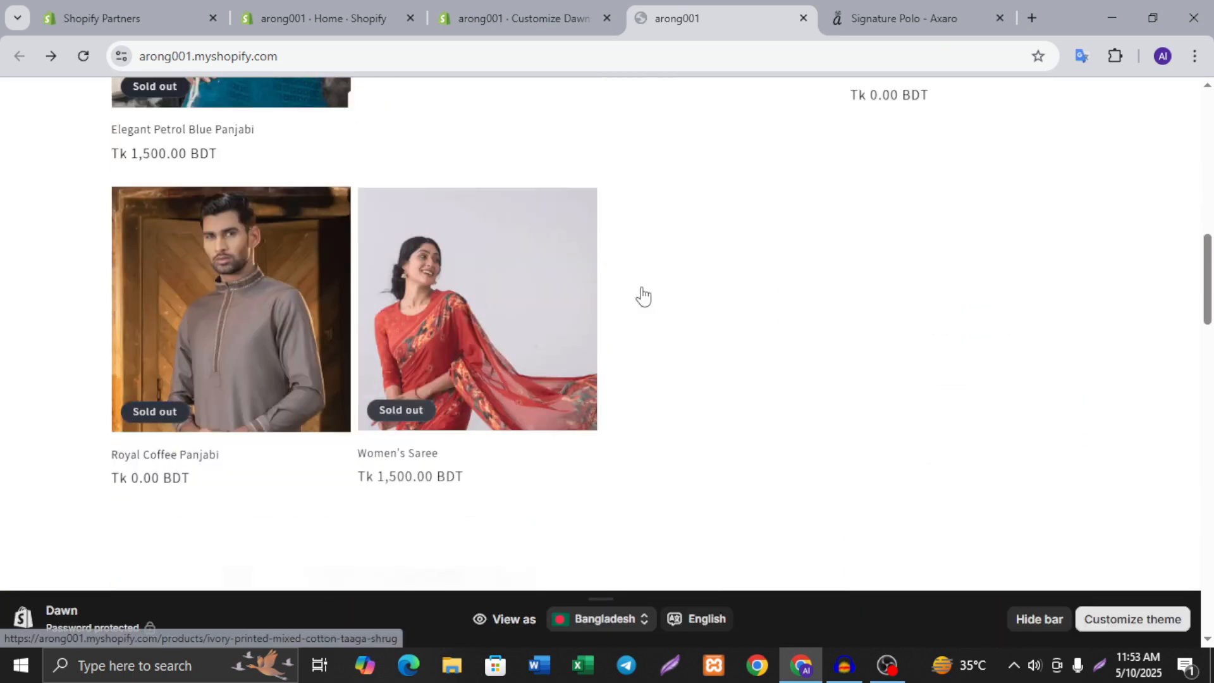
{"action": "scroll", "coordinate": [639, 291], "scroll_direction": "down", "scroll_amount": 15}
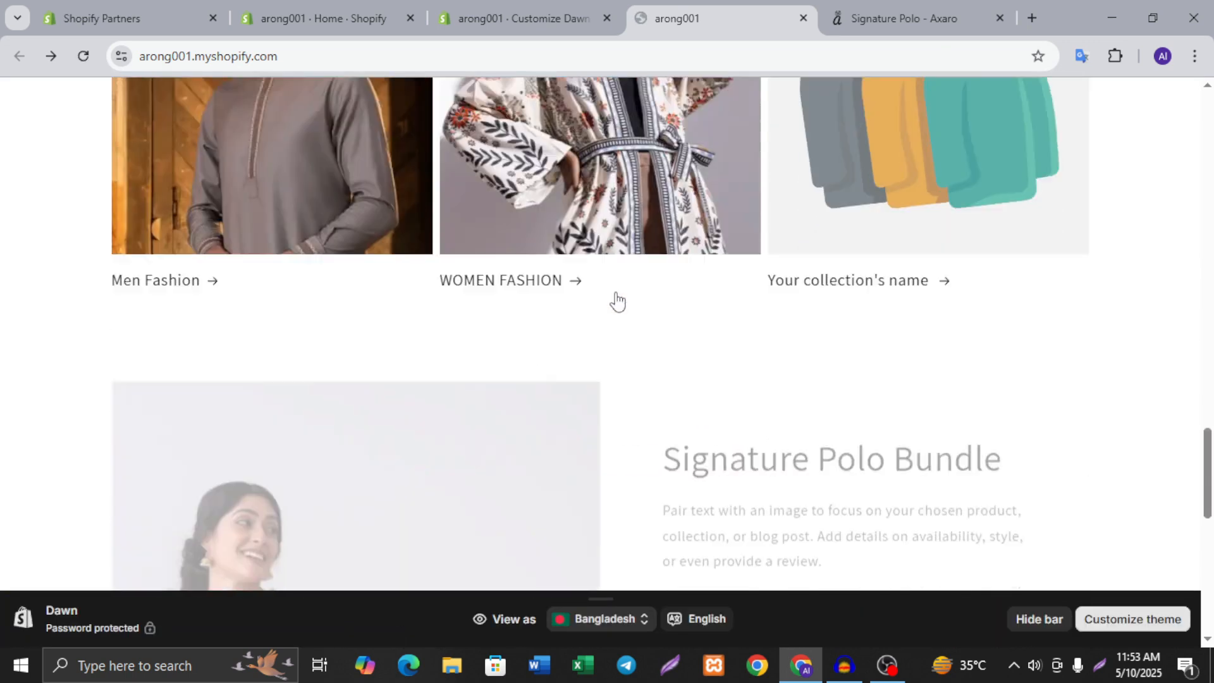
- Review the storefront home page from the product grid through the Collections row to the Signature Polo Bundle section and its button
{"action": "scroll", "coordinate": [858, 288], "scroll_direction": "up", "scroll_amount": 15}
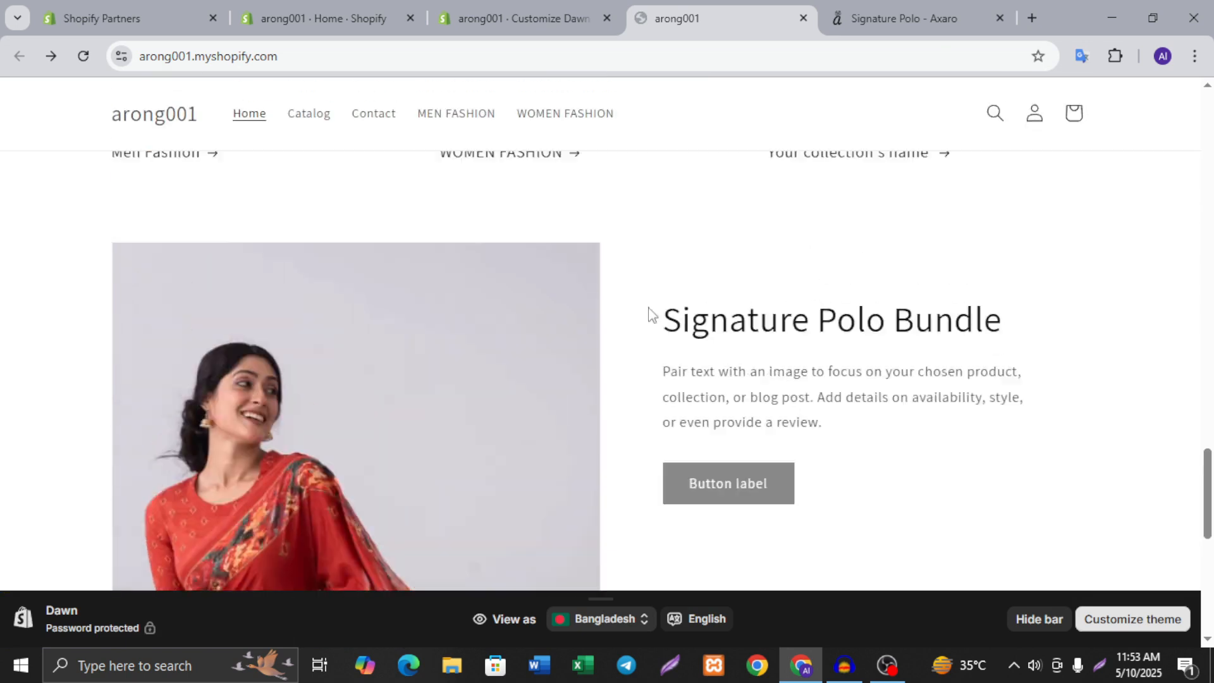
{"action": "scroll", "coordinate": [596, 333], "scroll_direction": "up", "scroll_amount": 5}
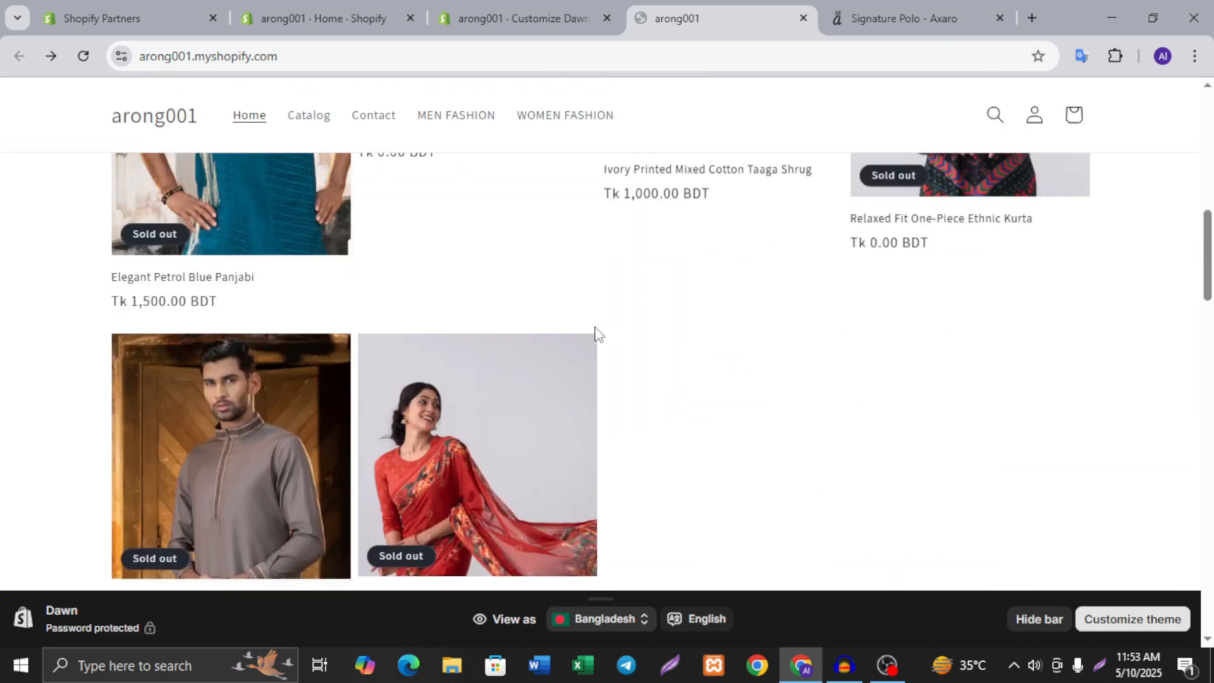
{"action": "scroll", "coordinate": [607, 339], "scroll_direction": "down", "scroll_amount": 11}
{"action": "scroll", "coordinate": [576, 340], "scroll_direction": "down", "scroll_amount": 4}
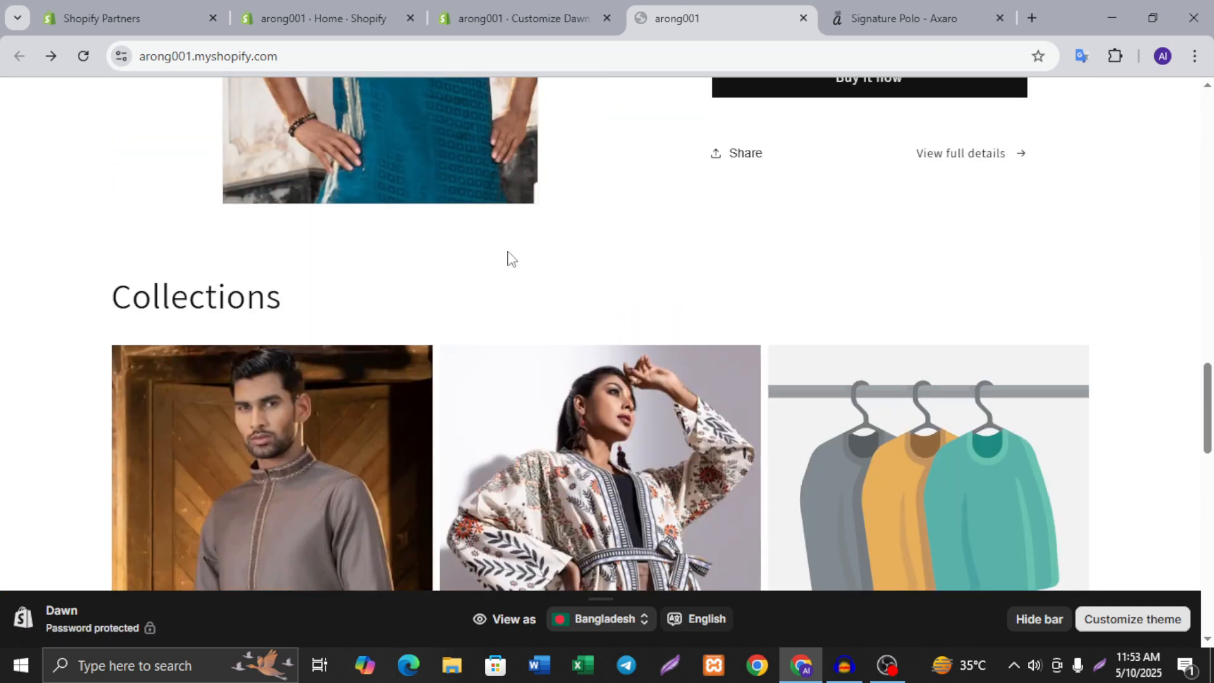
{"action": "scroll", "coordinate": [569, 297], "scroll_direction": "down", "scroll_amount": 13}
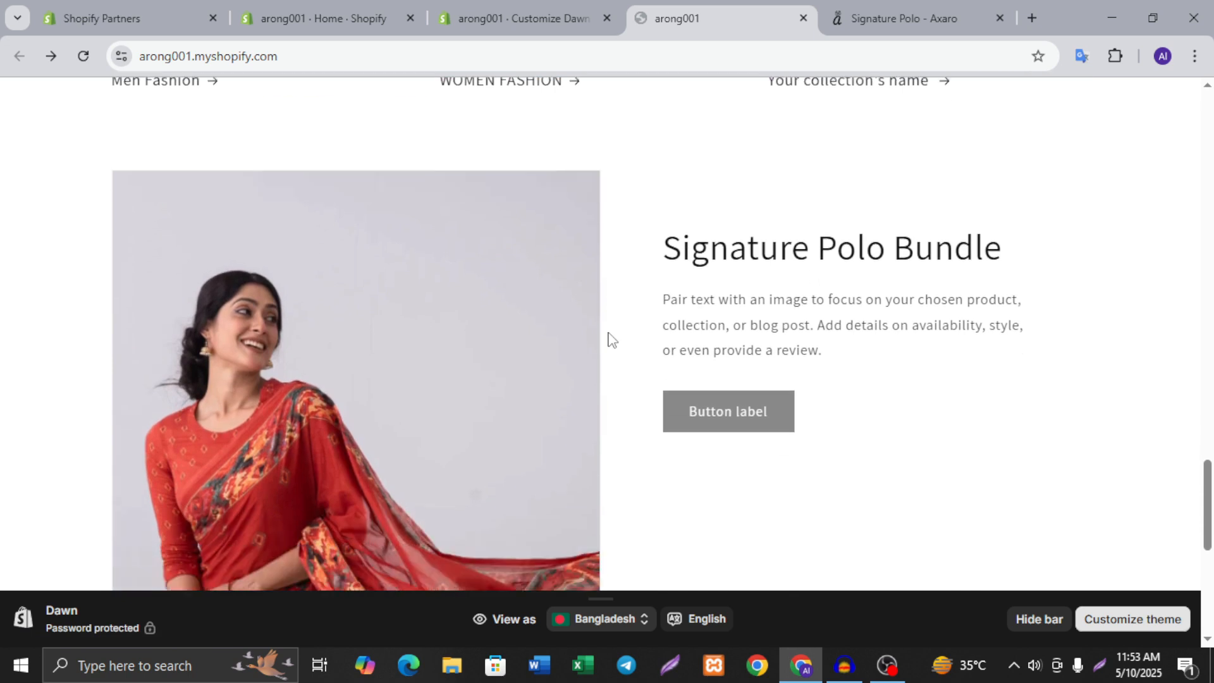
{"action": "scroll", "coordinate": [696, 344], "scroll_direction": "up", "scroll_amount": 2}
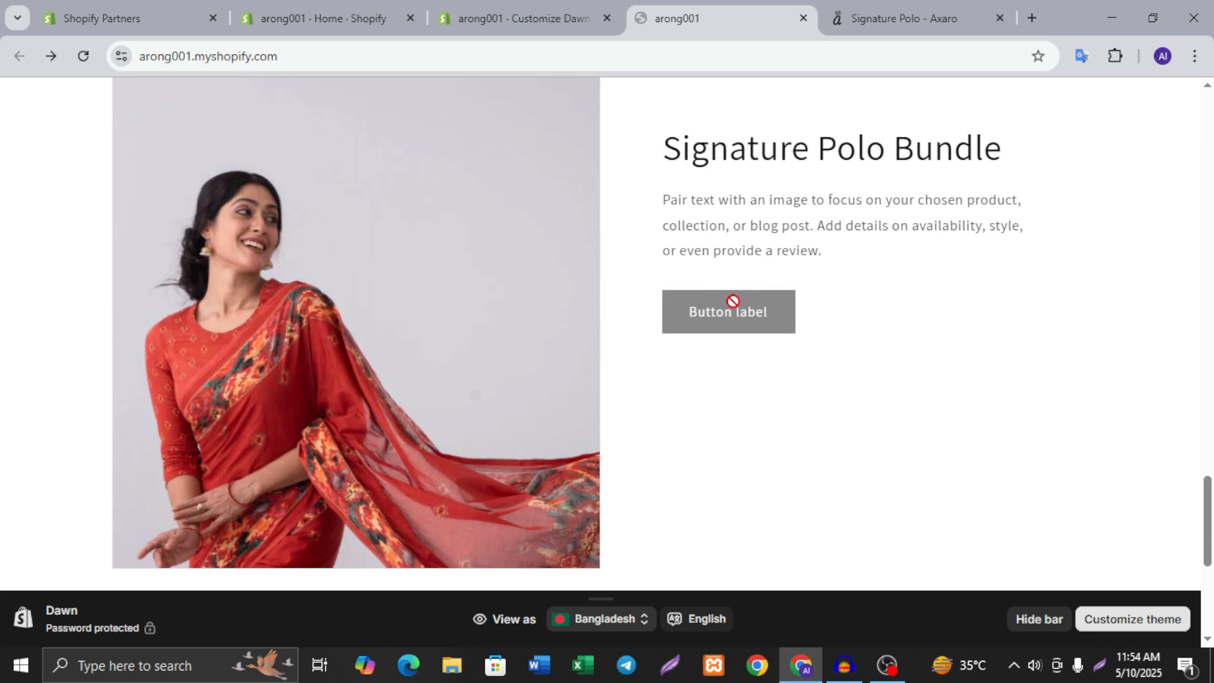
{"action": "scroll", "coordinate": [770, 326], "scroll_direction": "down", "scroll_amount": 2}
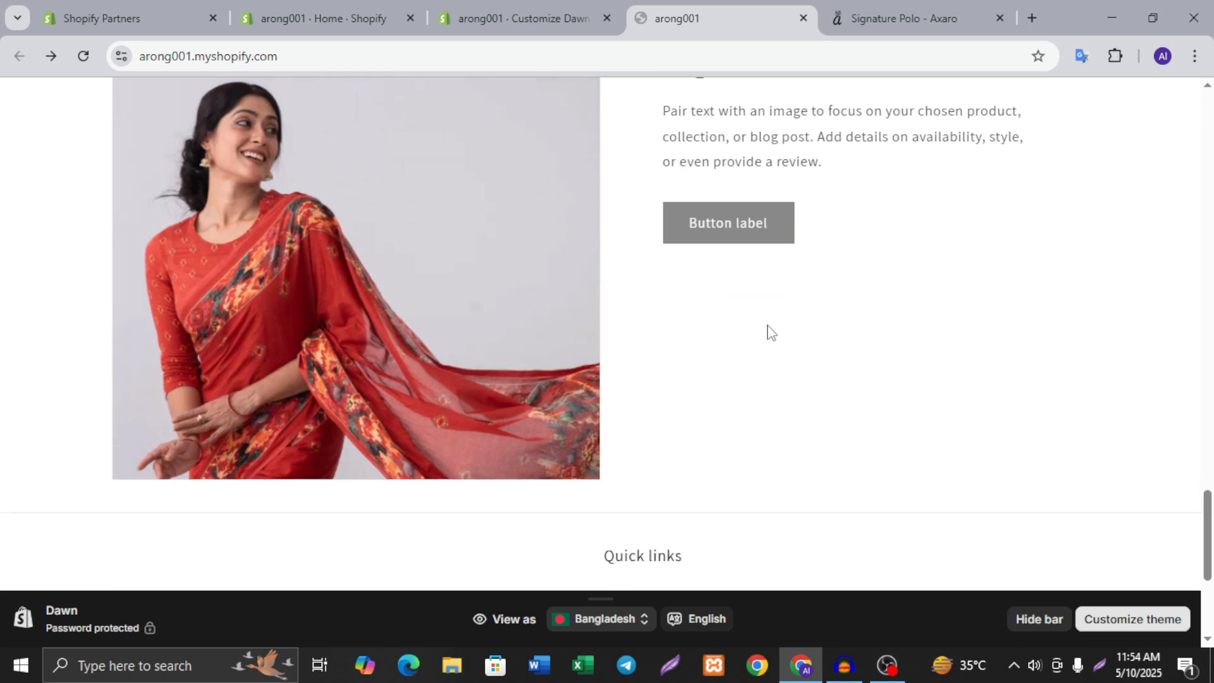
{"action": "scroll", "coordinate": [759, 240], "scroll_direction": "up", "scroll_amount": 4}
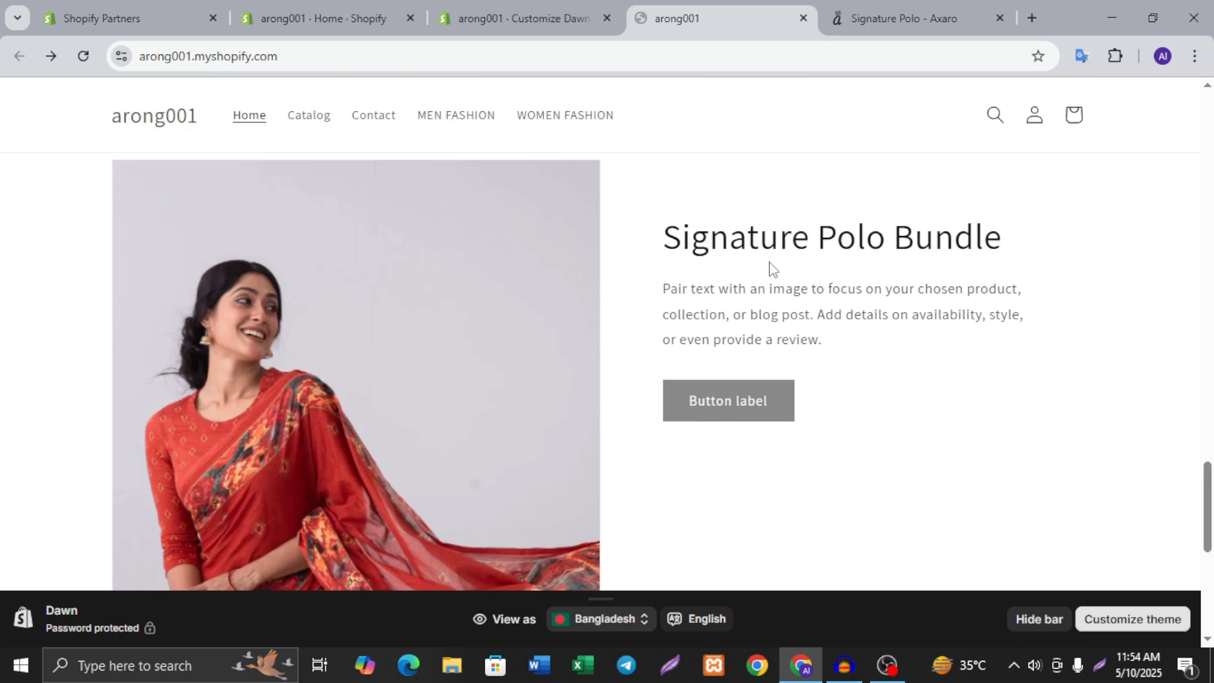
{"action": "scroll", "coordinate": [597, 220], "scroll_direction": "up", "scroll_amount": 5}
- Return to the theme editor, leave the Image with text settings and collapse that section in the home page outline
{"action": "left_click", "coordinate": [358, 26]}
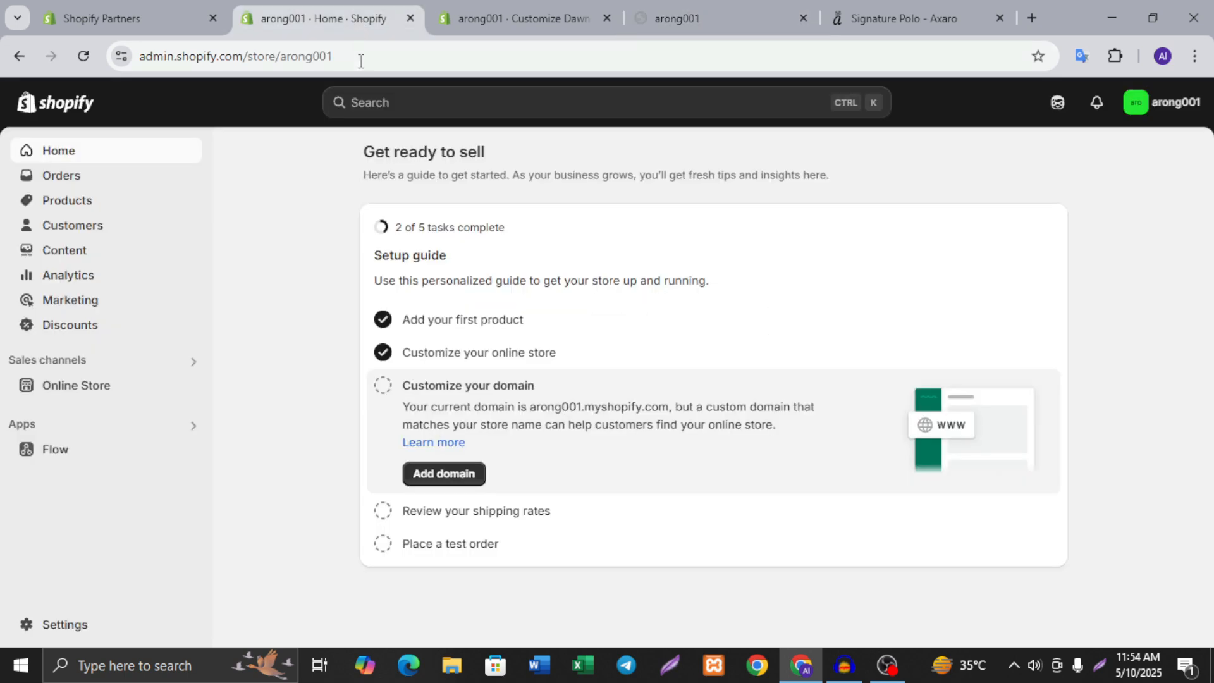
{"action": "left_click", "coordinate": [443, 18]}
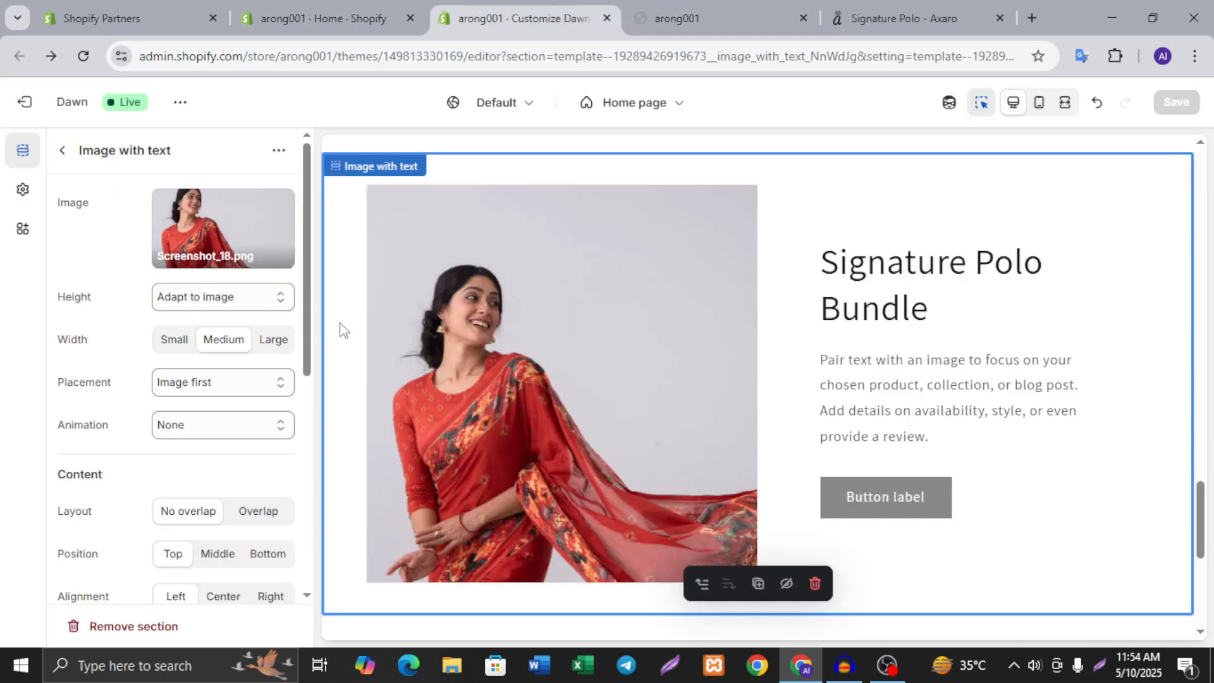
{"action": "left_click", "coordinate": [62, 153]}
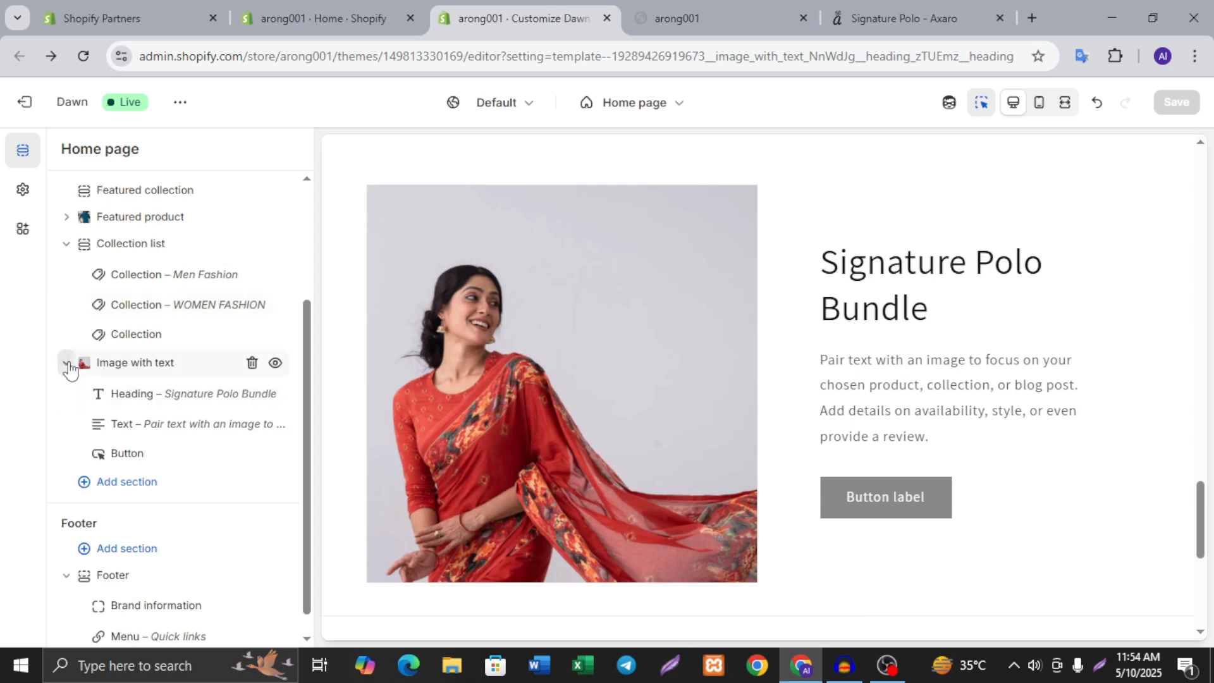
{"action": "left_click", "coordinate": [67, 364]}
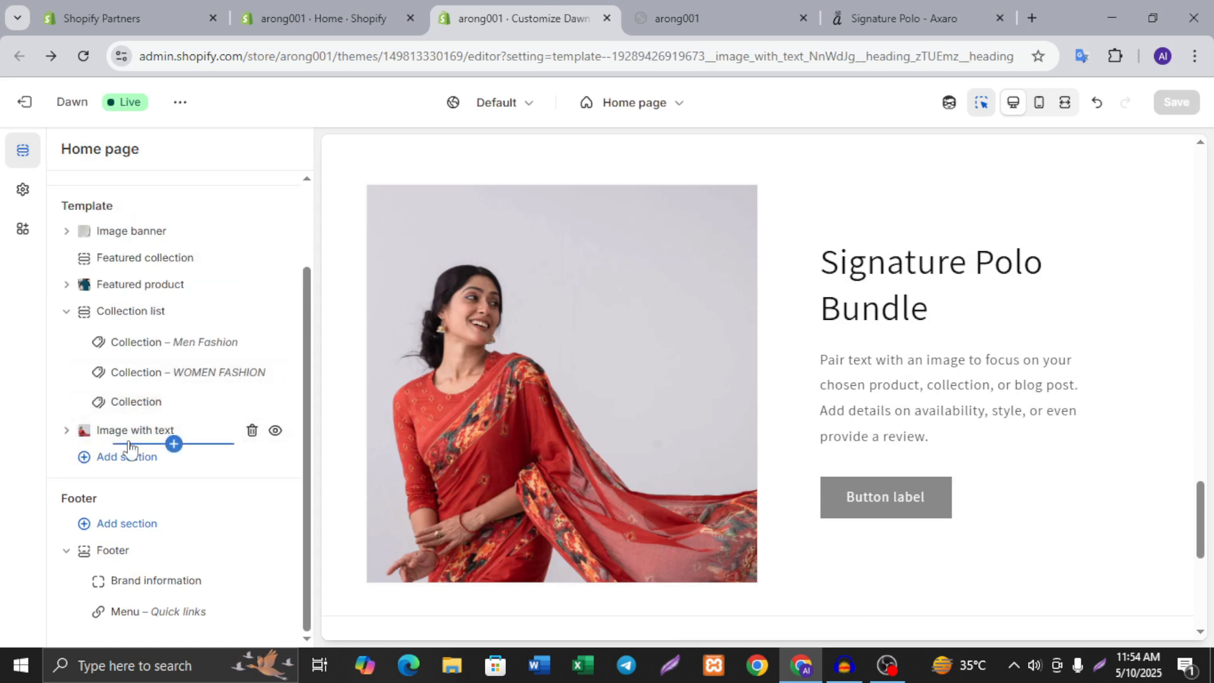
- Start adding a template section below Image with text and browse the available section types and their previews
{"action": "scroll", "coordinate": [677, 396], "scroll_direction": "down", "scroll_amount": 3}
{"action": "mouse_move", "coordinate": [763, 438]}
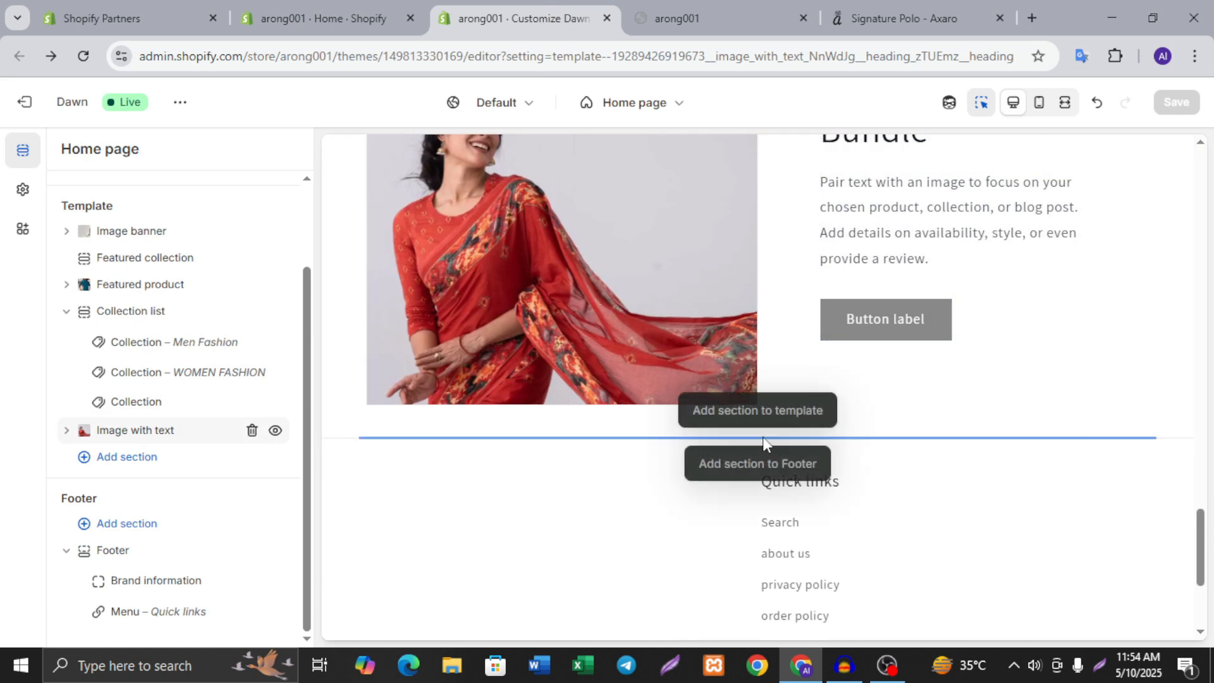
{"action": "left_click", "coordinate": [759, 422]}
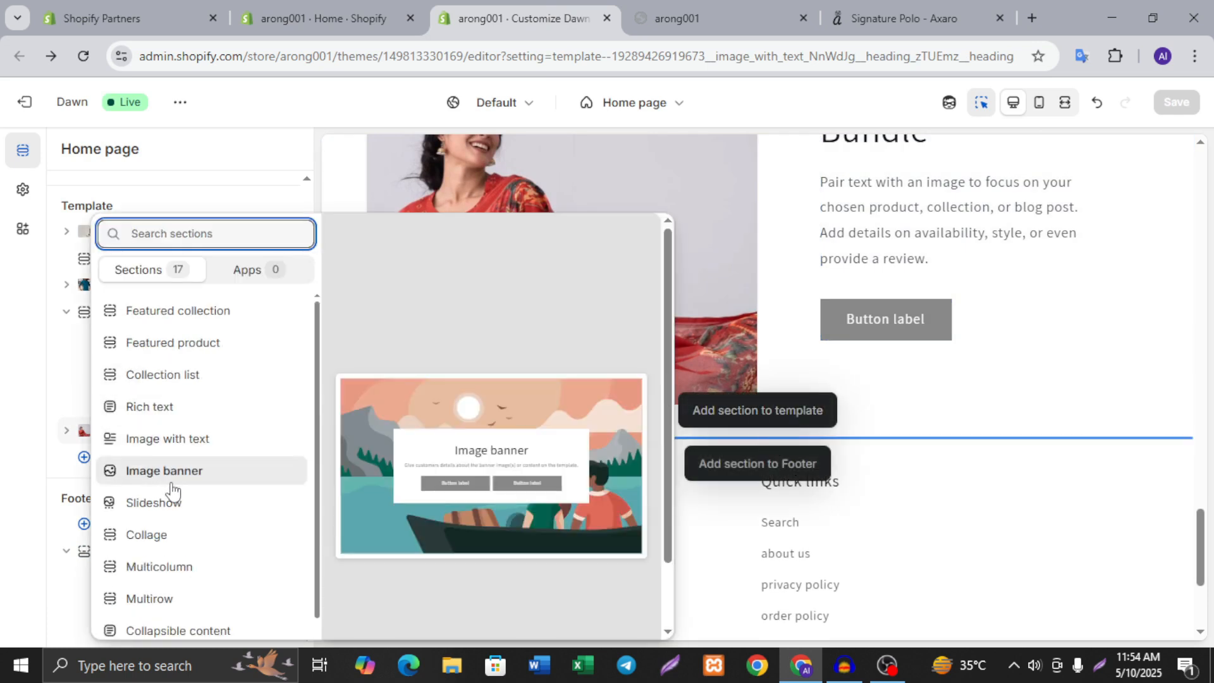
{"action": "scroll", "coordinate": [179, 510], "scroll_direction": "down", "scroll_amount": 1}
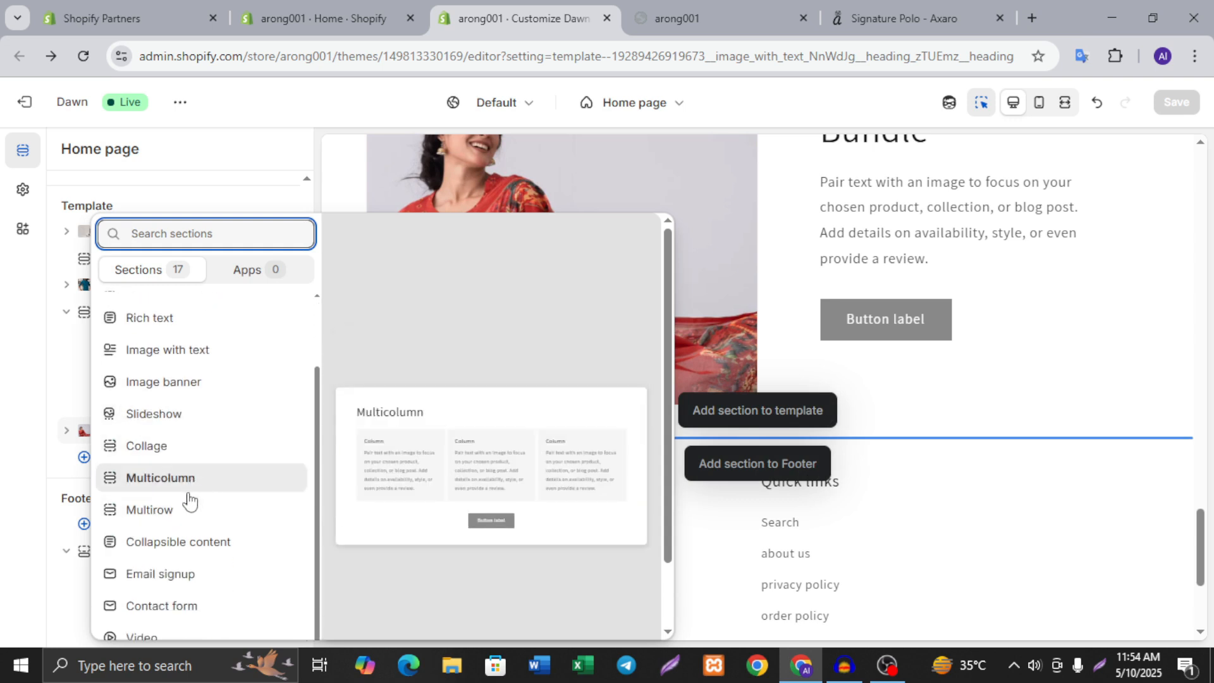
{"action": "scroll", "coordinate": [182, 493], "scroll_direction": "down", "scroll_amount": 1}
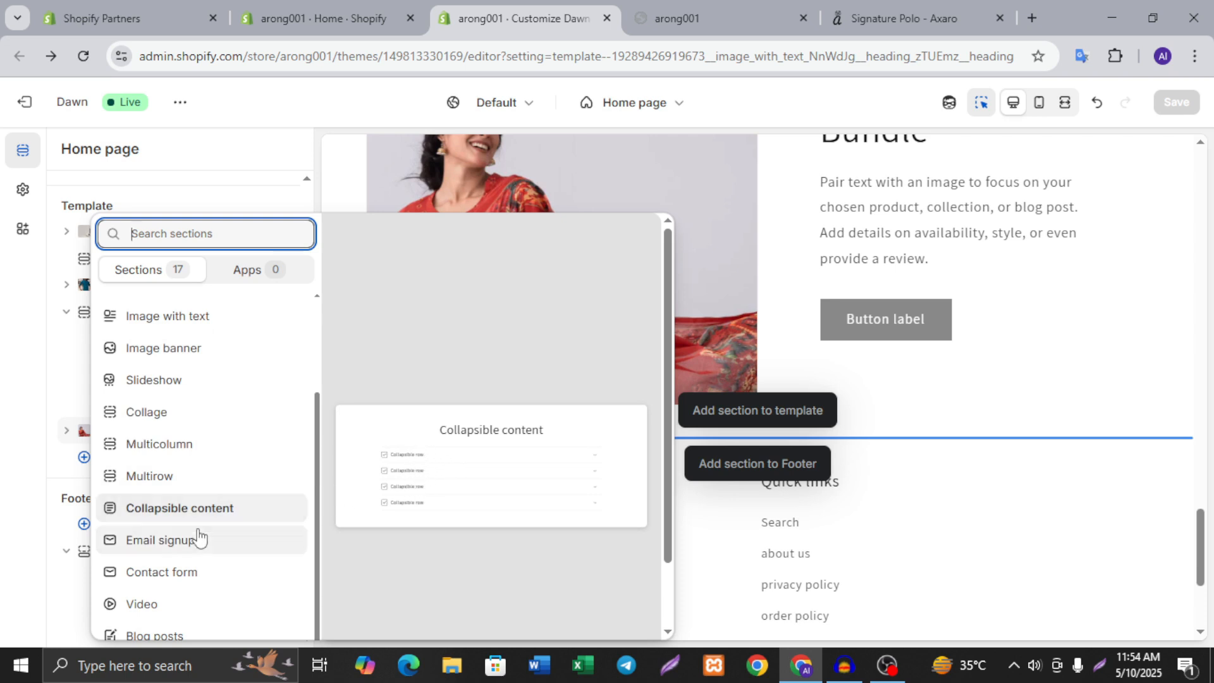
{"action": "scroll", "coordinate": [225, 511], "scroll_direction": "down", "scroll_amount": 2}
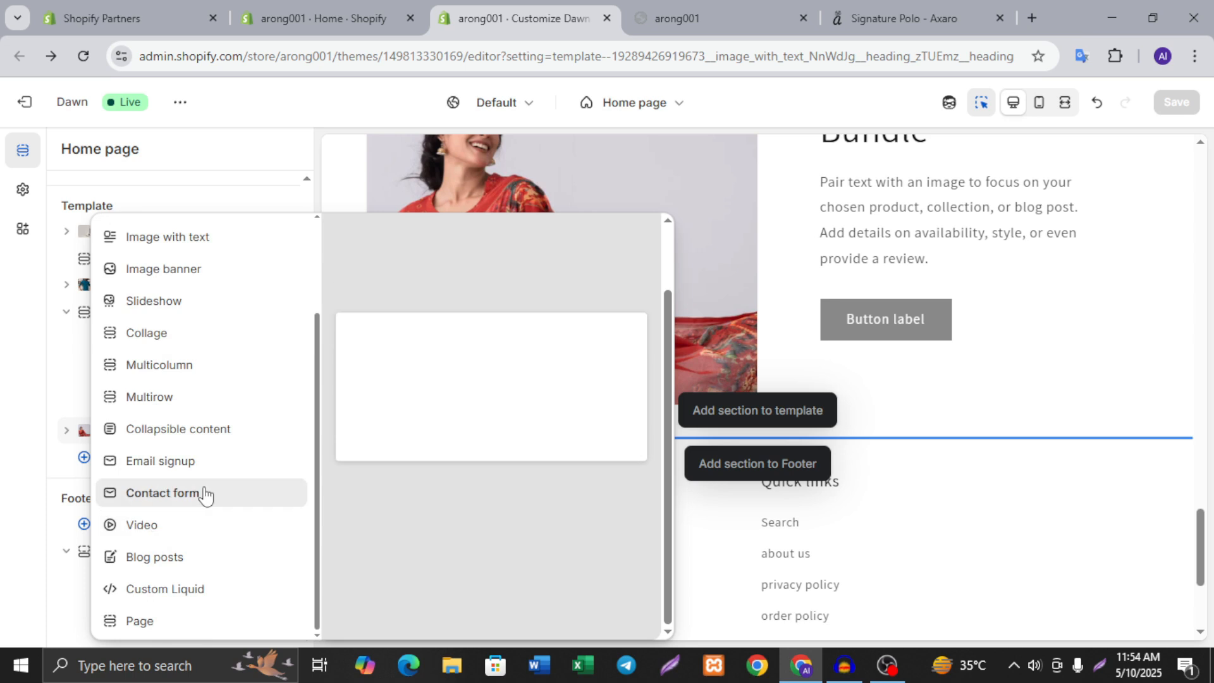